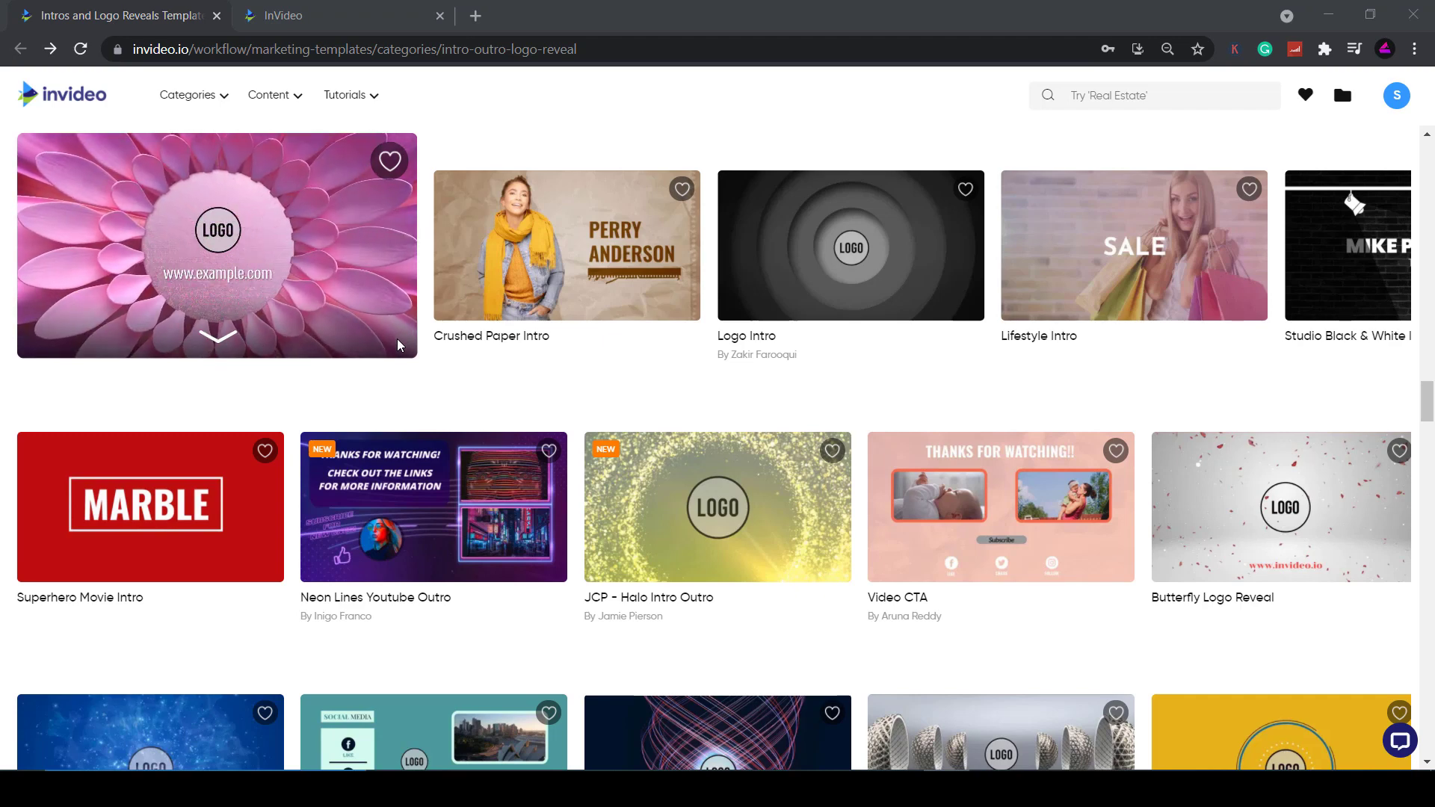
Step: Browse the Intros and Logo Reveals template previews, then view the yearly pricing plans
mouse_move(296, 561)
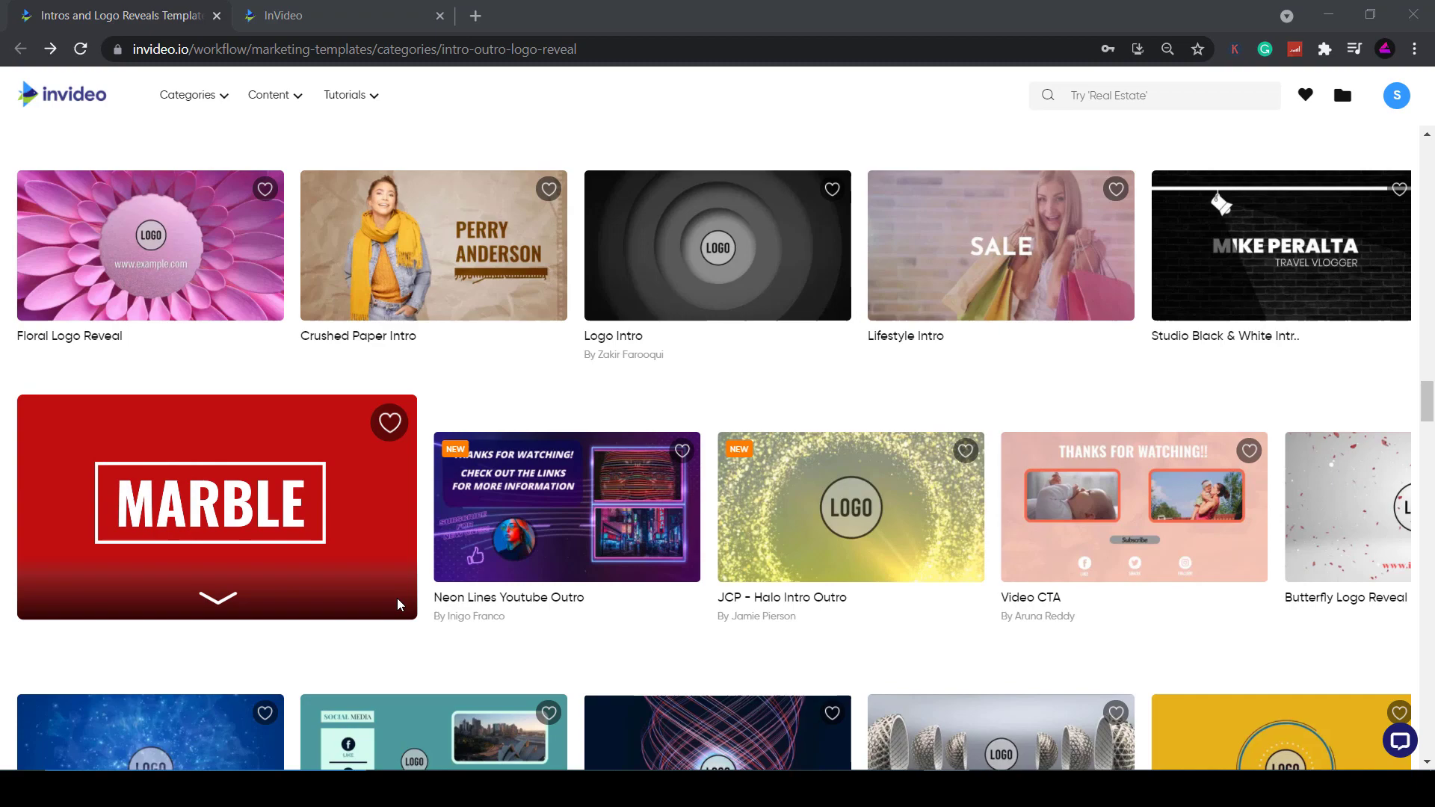
scroll(397, 590, "down", 5)
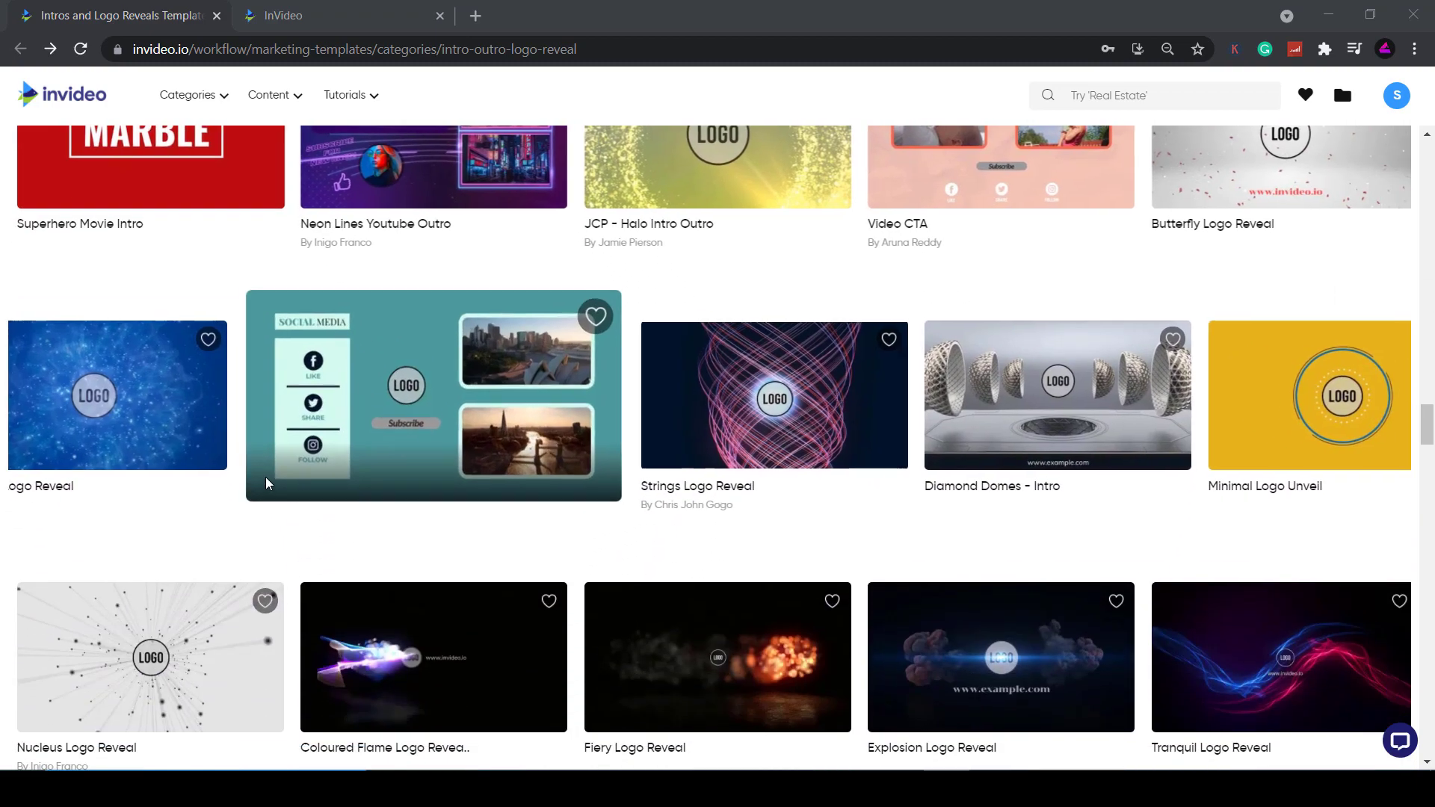
mouse_move(291, 470)
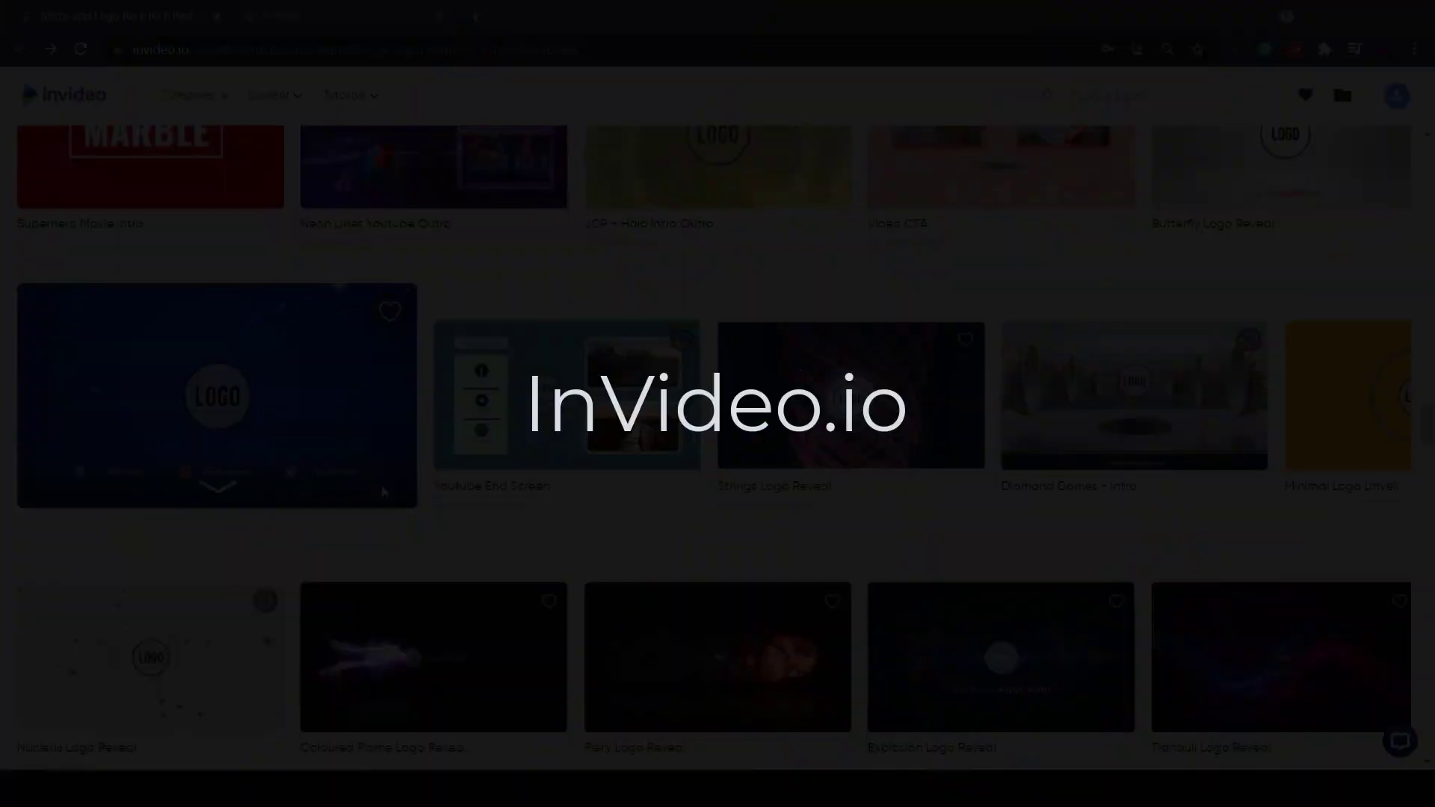
scroll(344, 456, "down", 3)
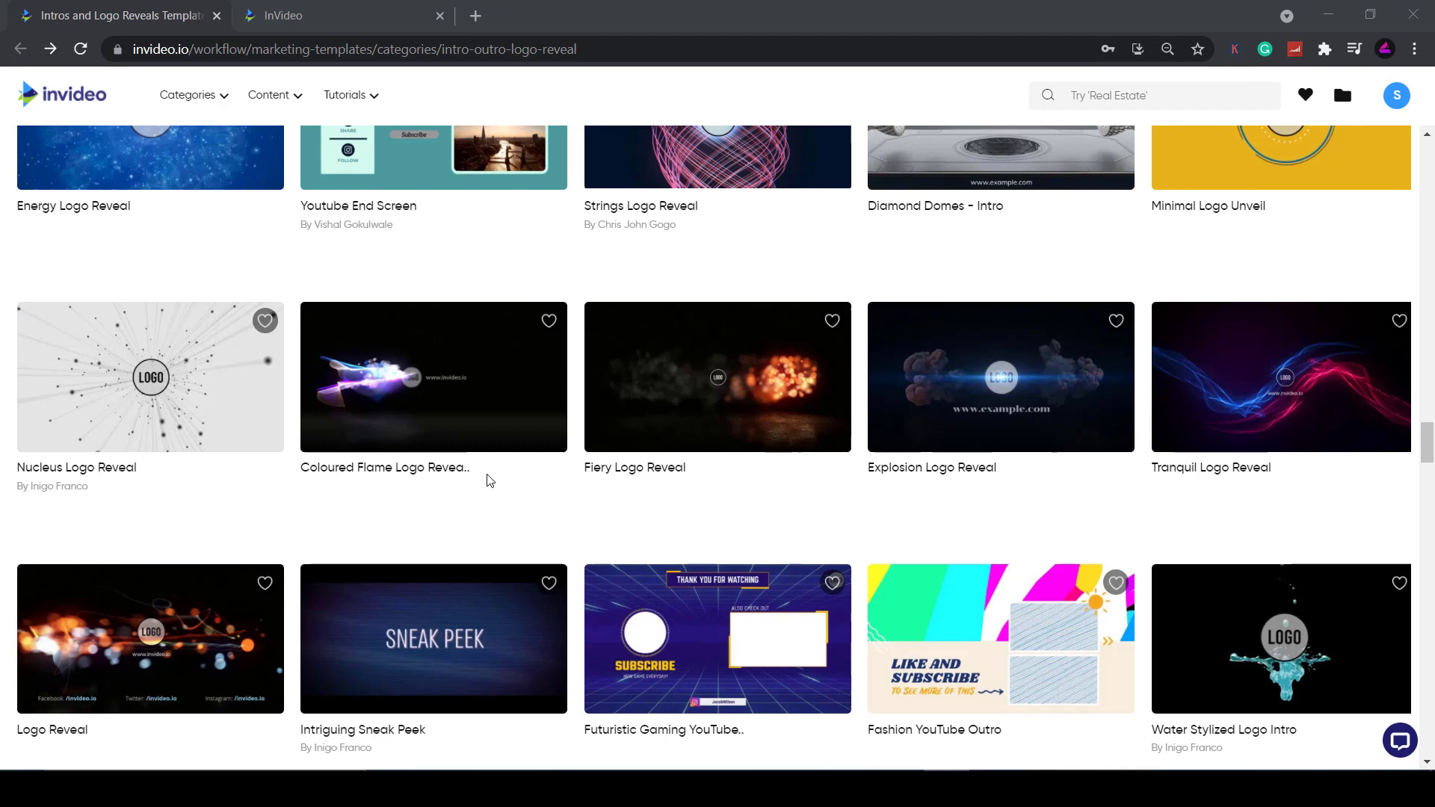
mouse_move(518, 428)
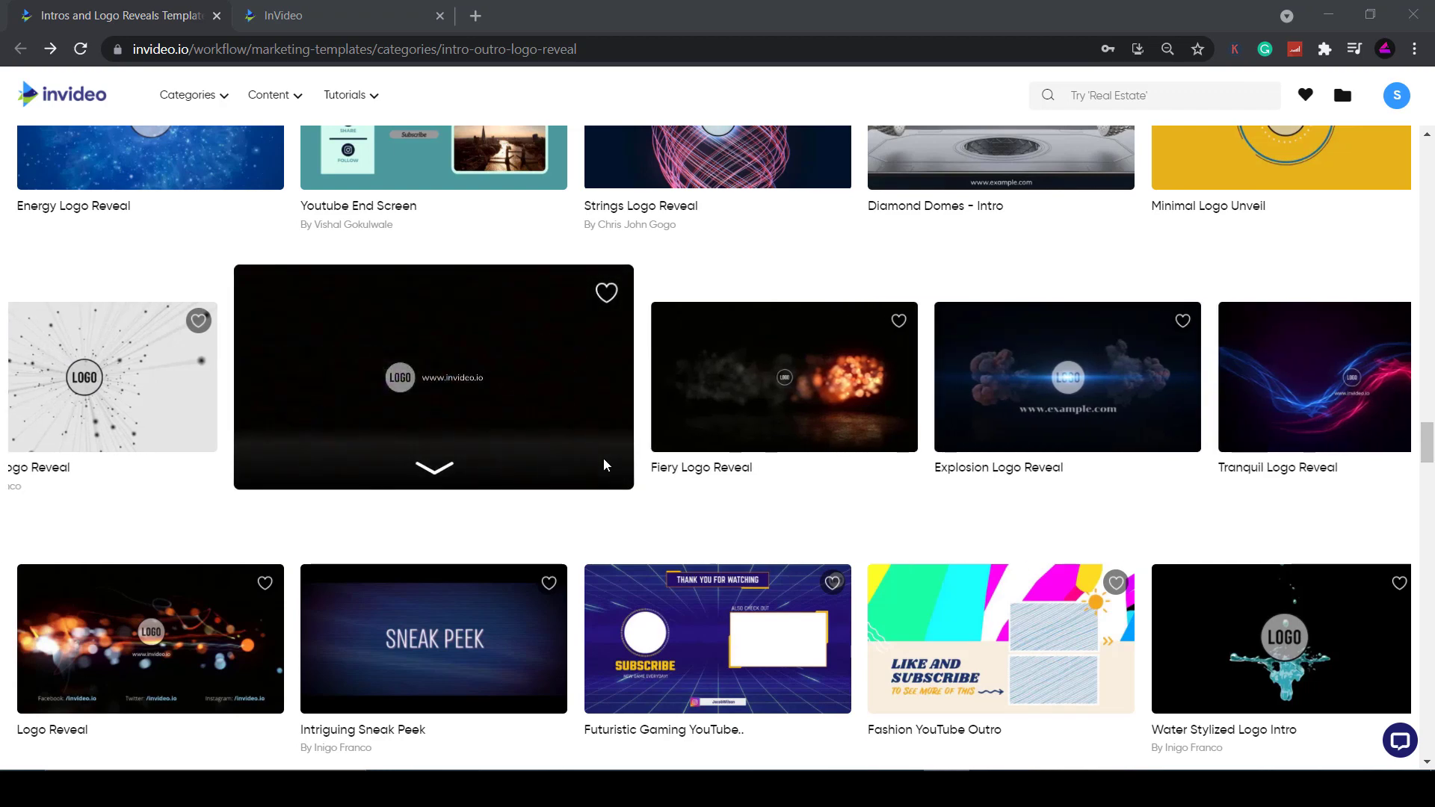
mouse_move(1253, 432)
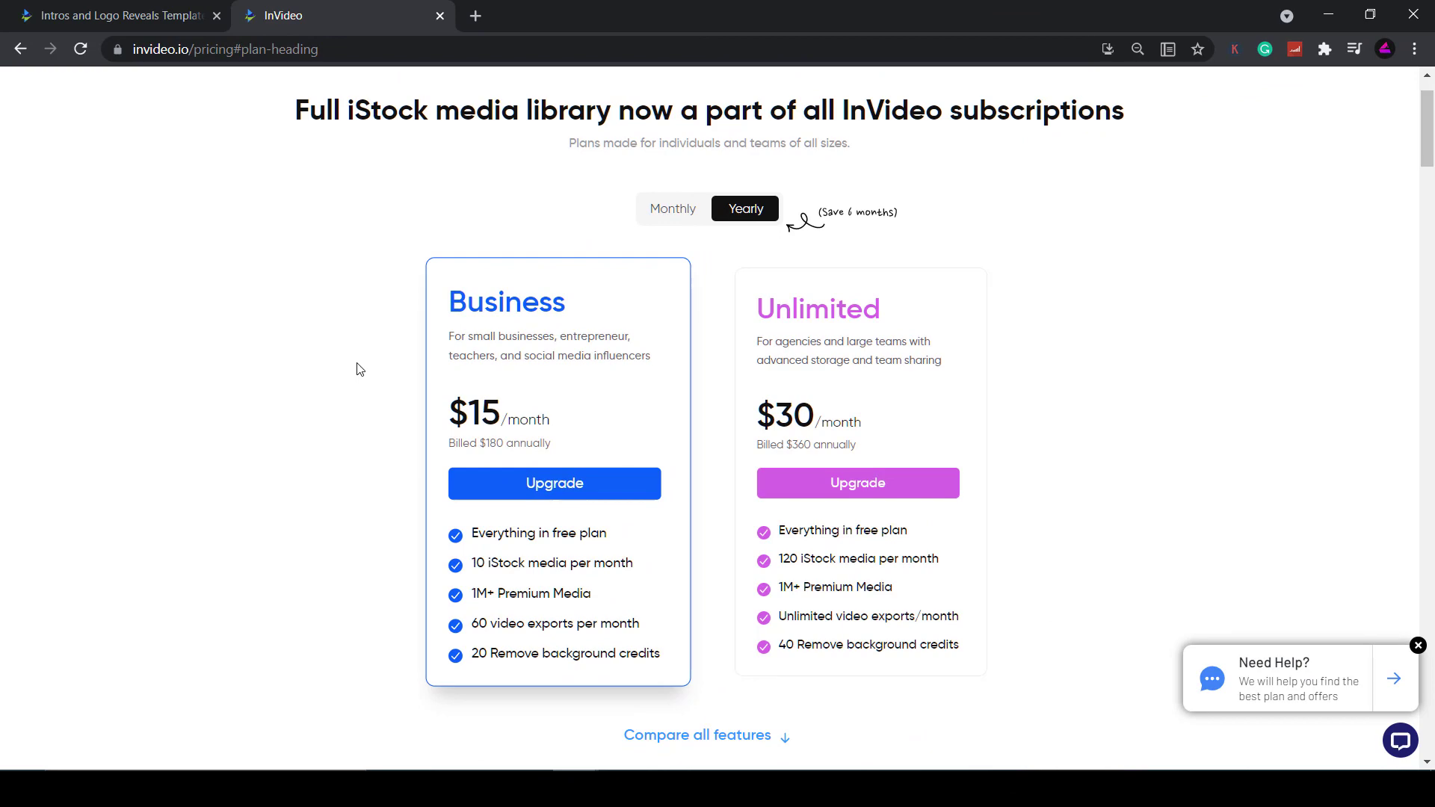
Step: Scroll to Compare Plans & Features and toggle between yearly and monthly billing prices
scroll(359, 369, "down", 20)
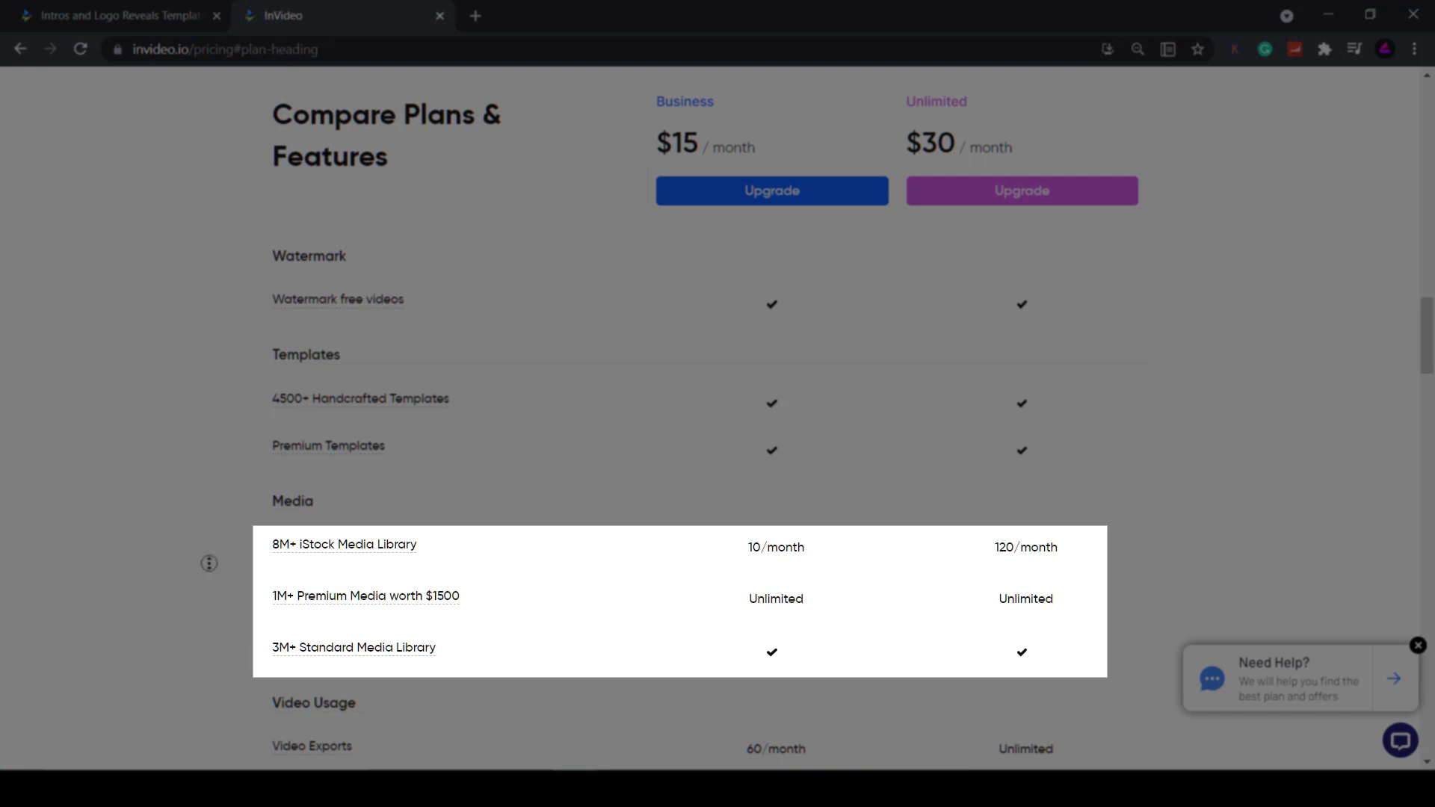
scroll(210, 583, "down", 10)
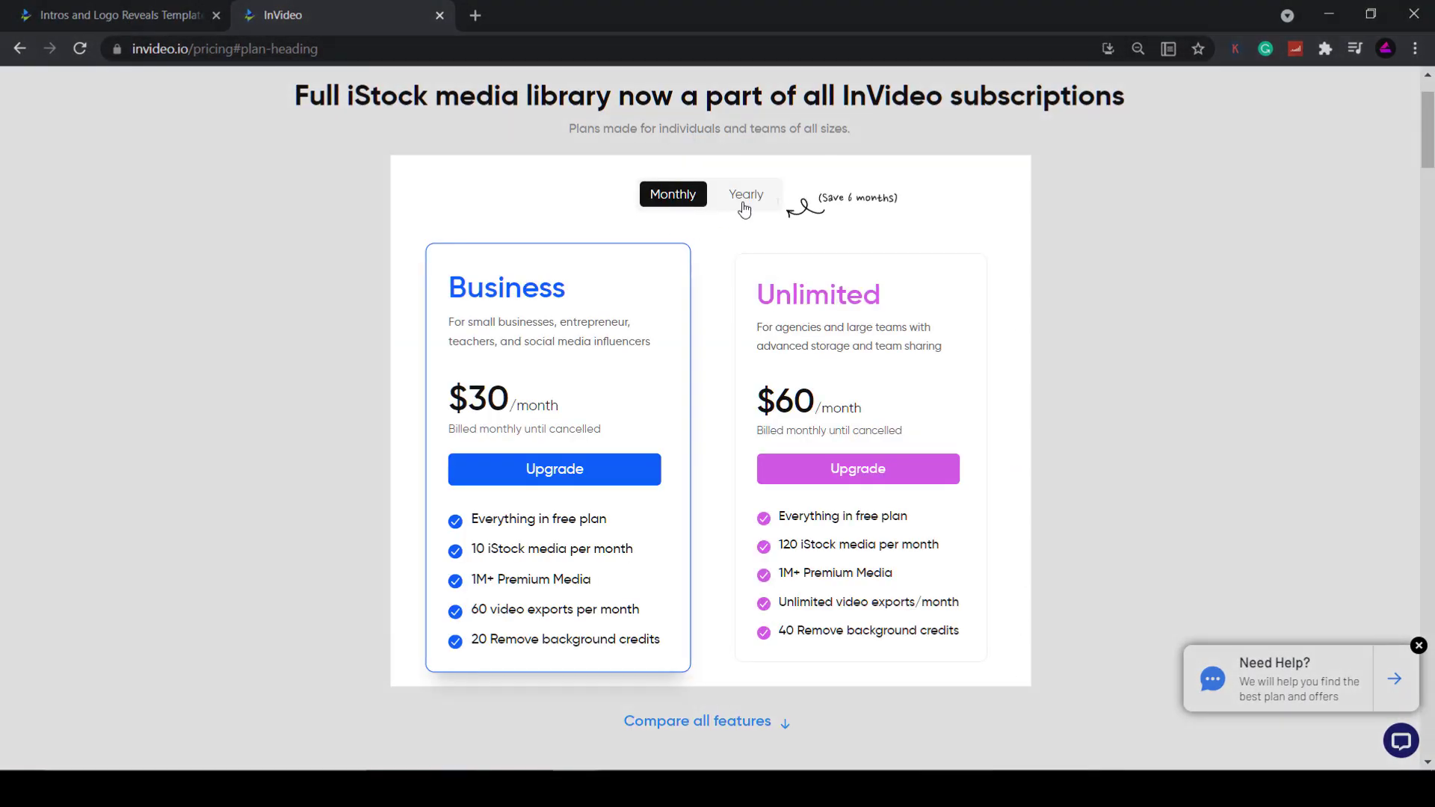
left_click(746, 194)
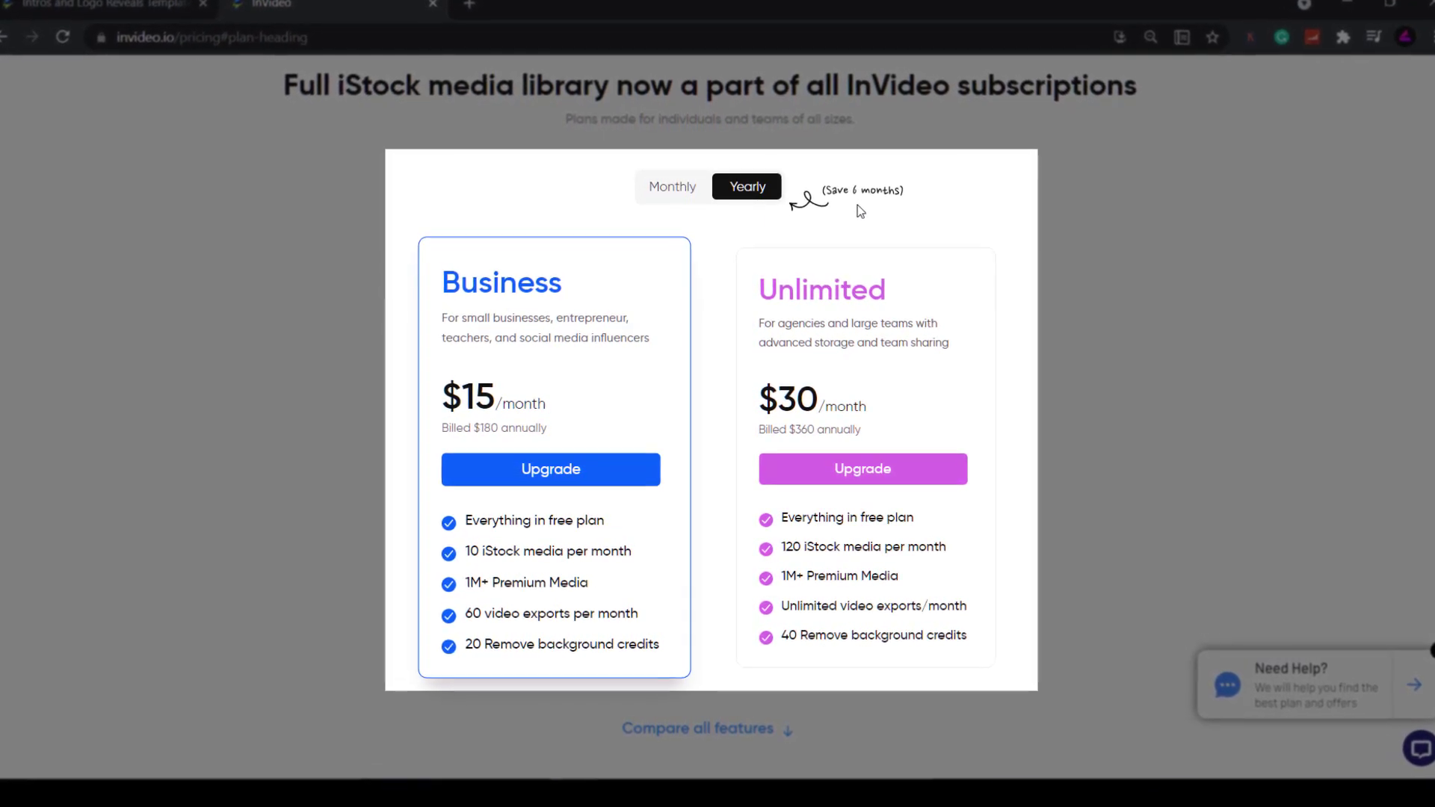
left_click(663, 192)
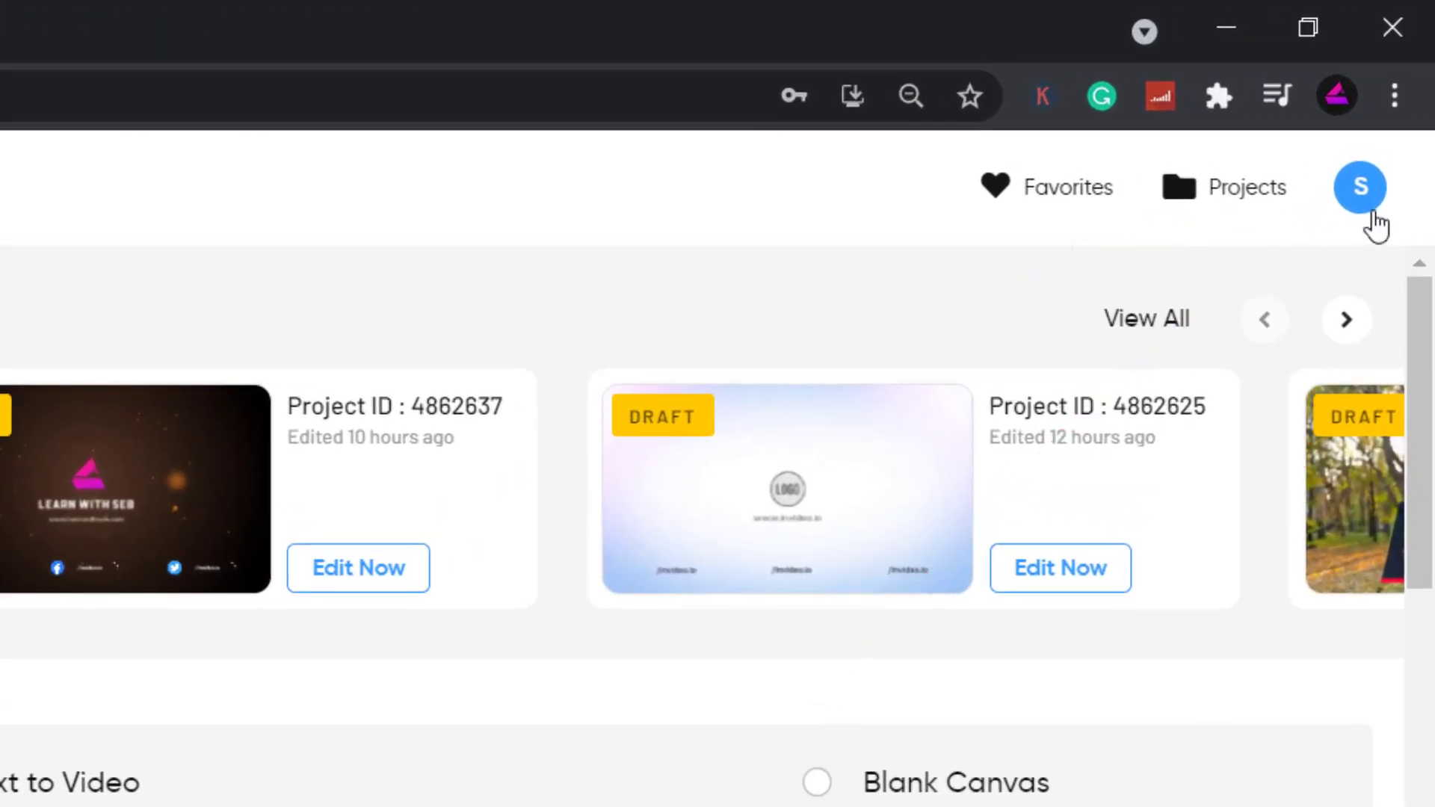
Step: Save the Brand Presets from the profile menu, then start creating videos
left_click(1398, 97)
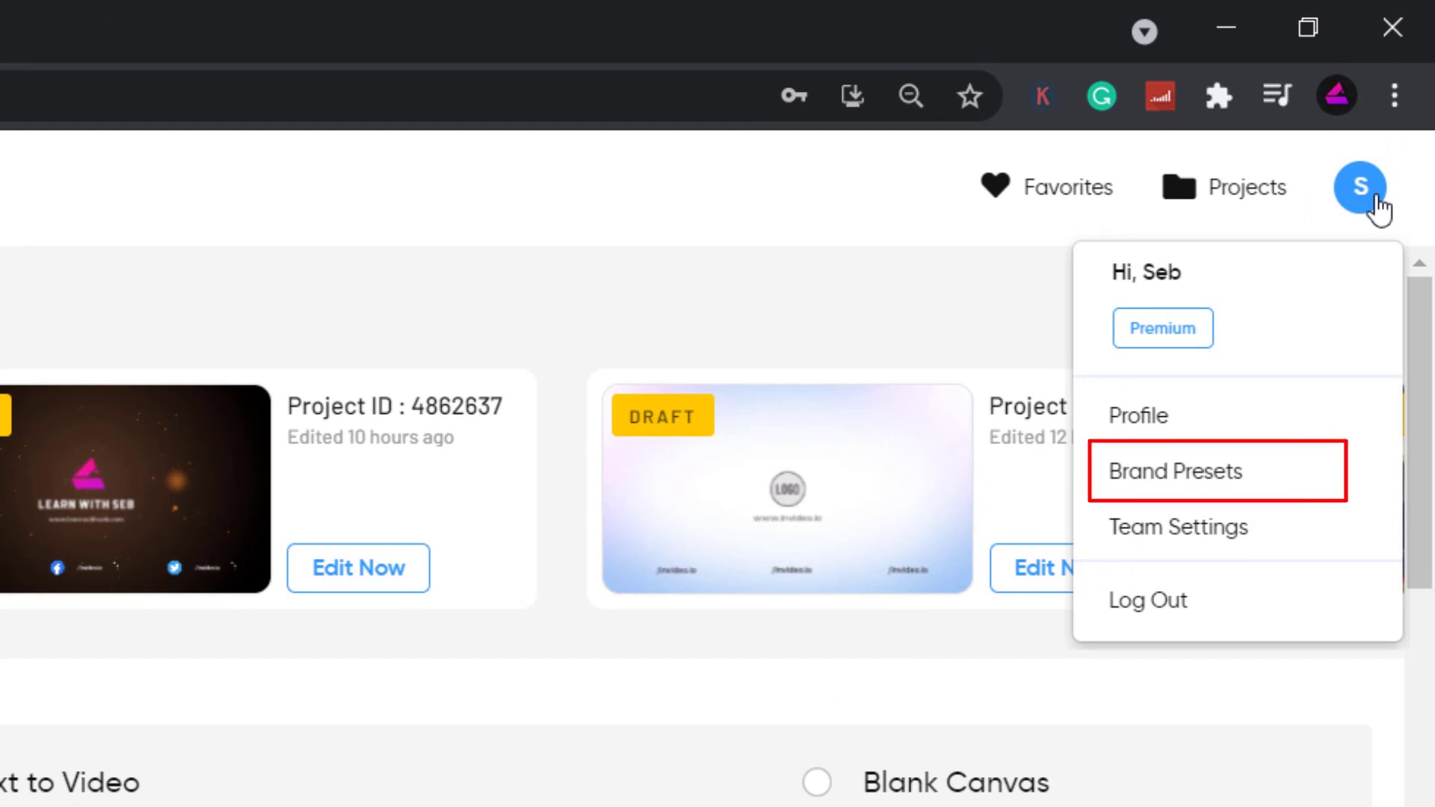
left_click(1237, 472)
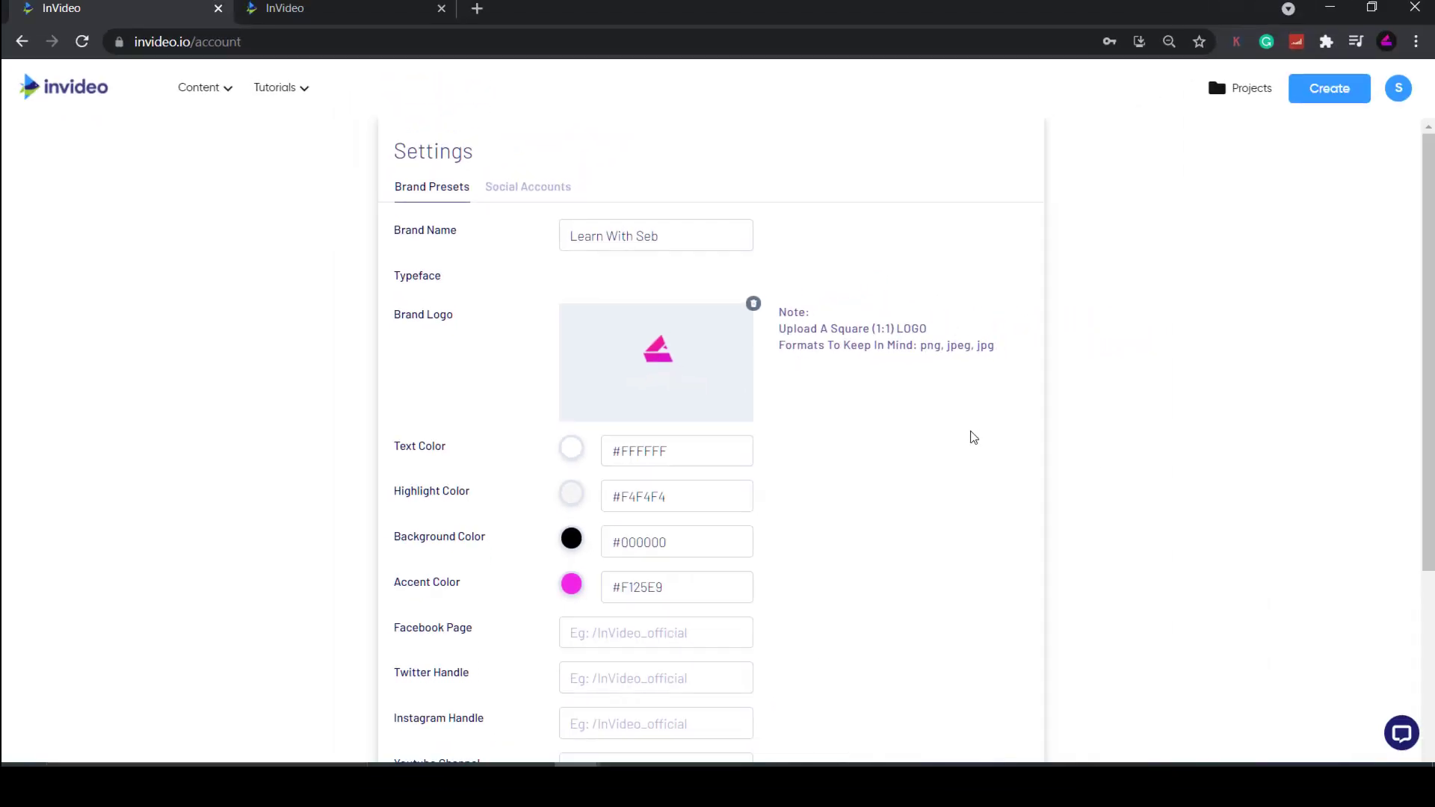
scroll(1100, 401, "down", 4)
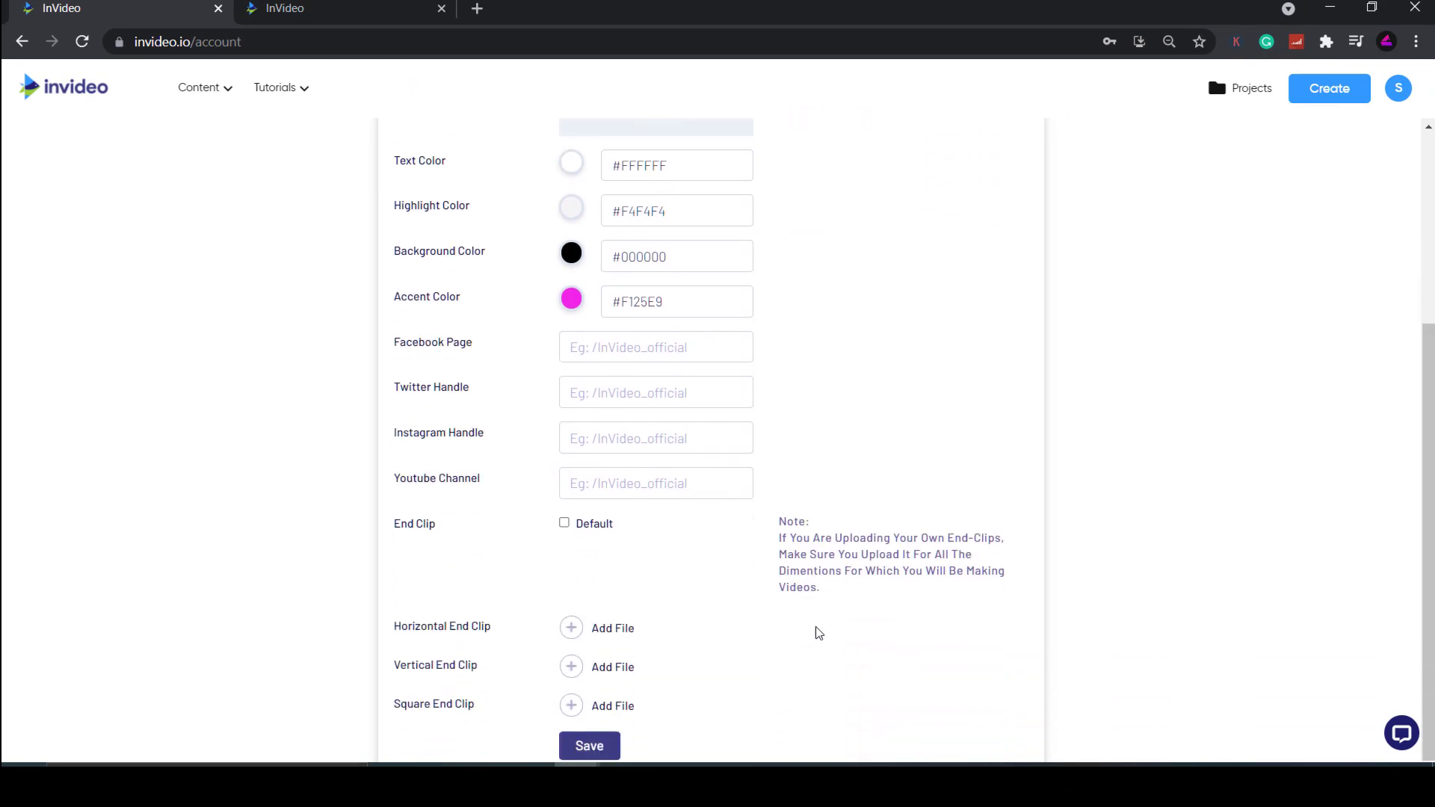
left_click(605, 746)
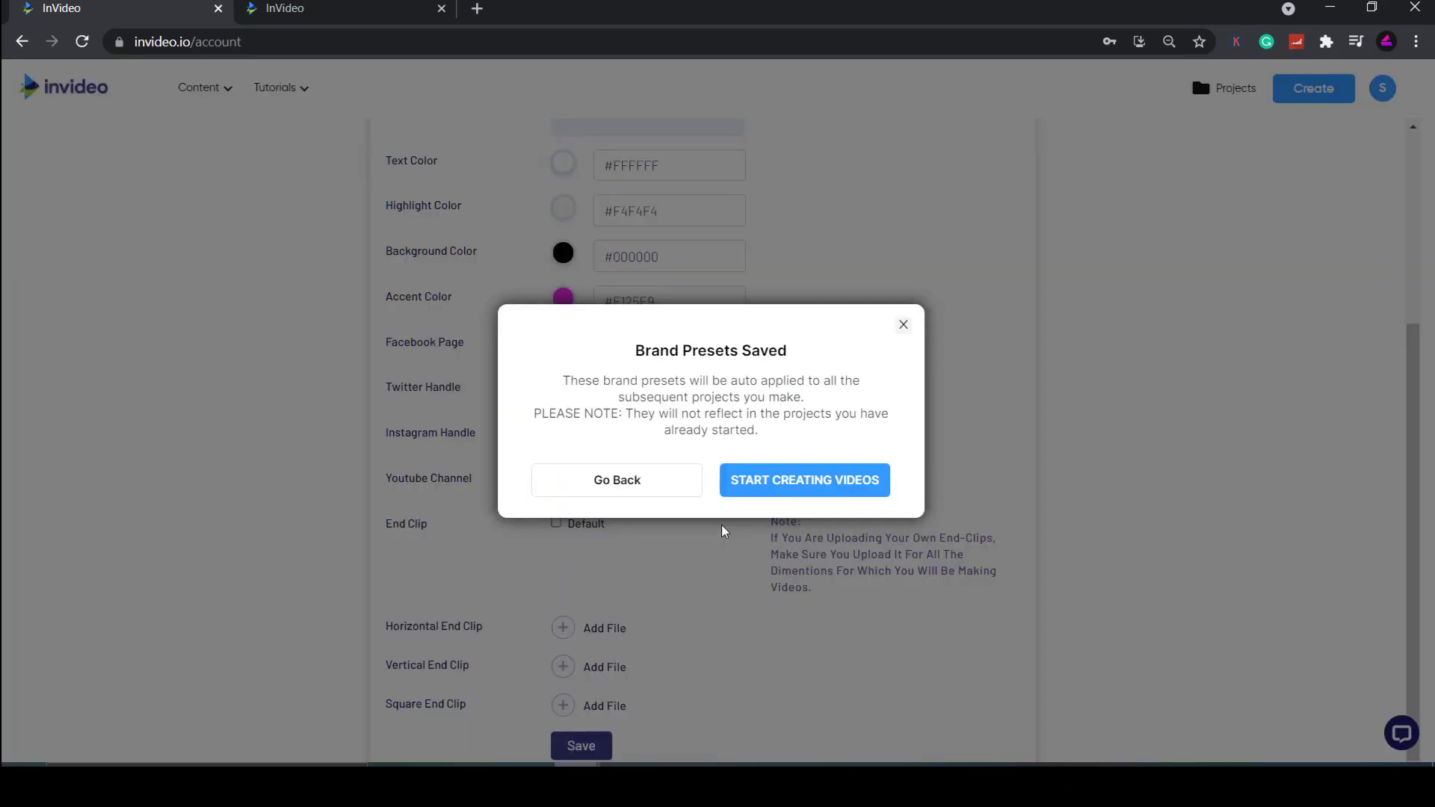
left_click(740, 484)
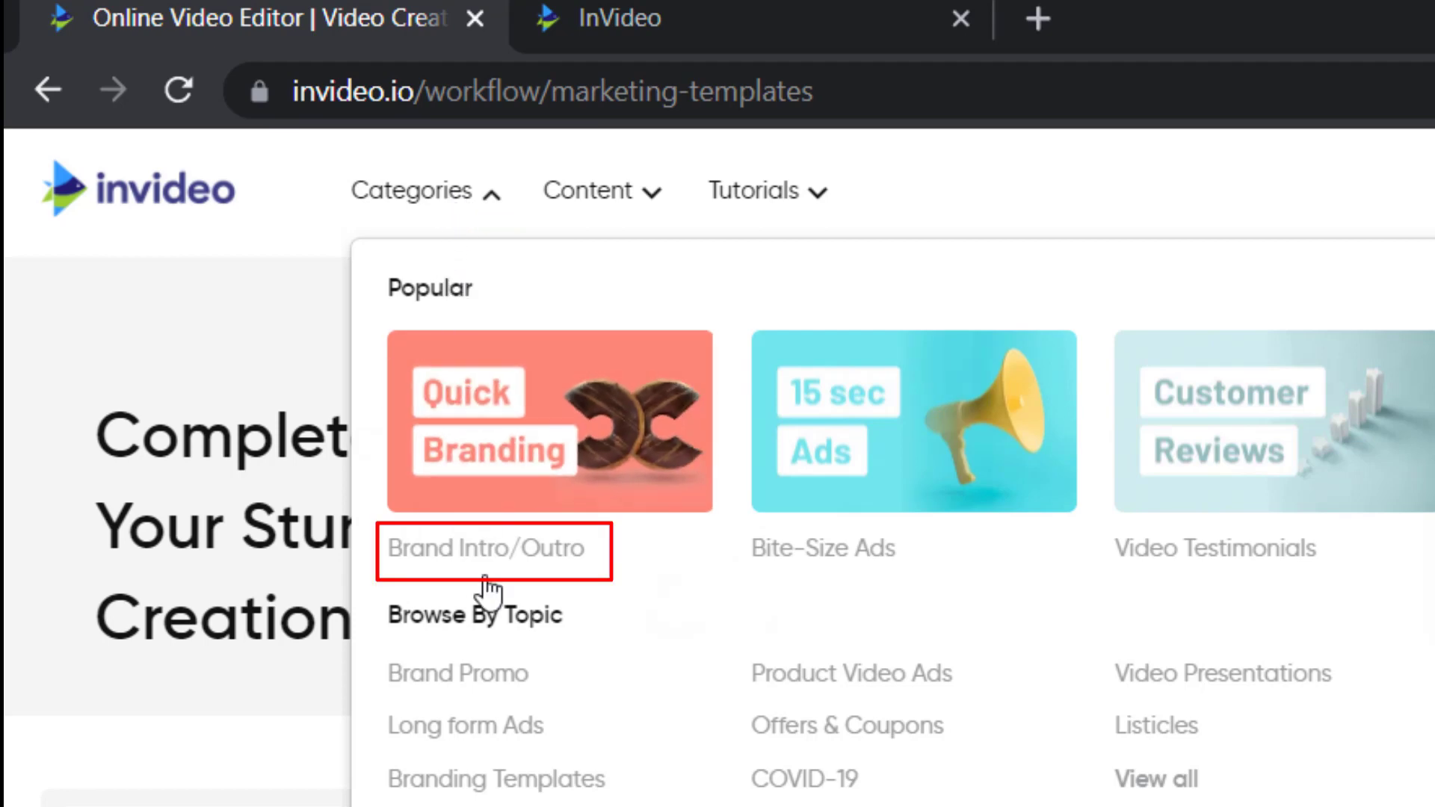
Step: Open the Brand Intro/Outro category and use the Meteoric Logo Reveal template
left_click(494, 566)
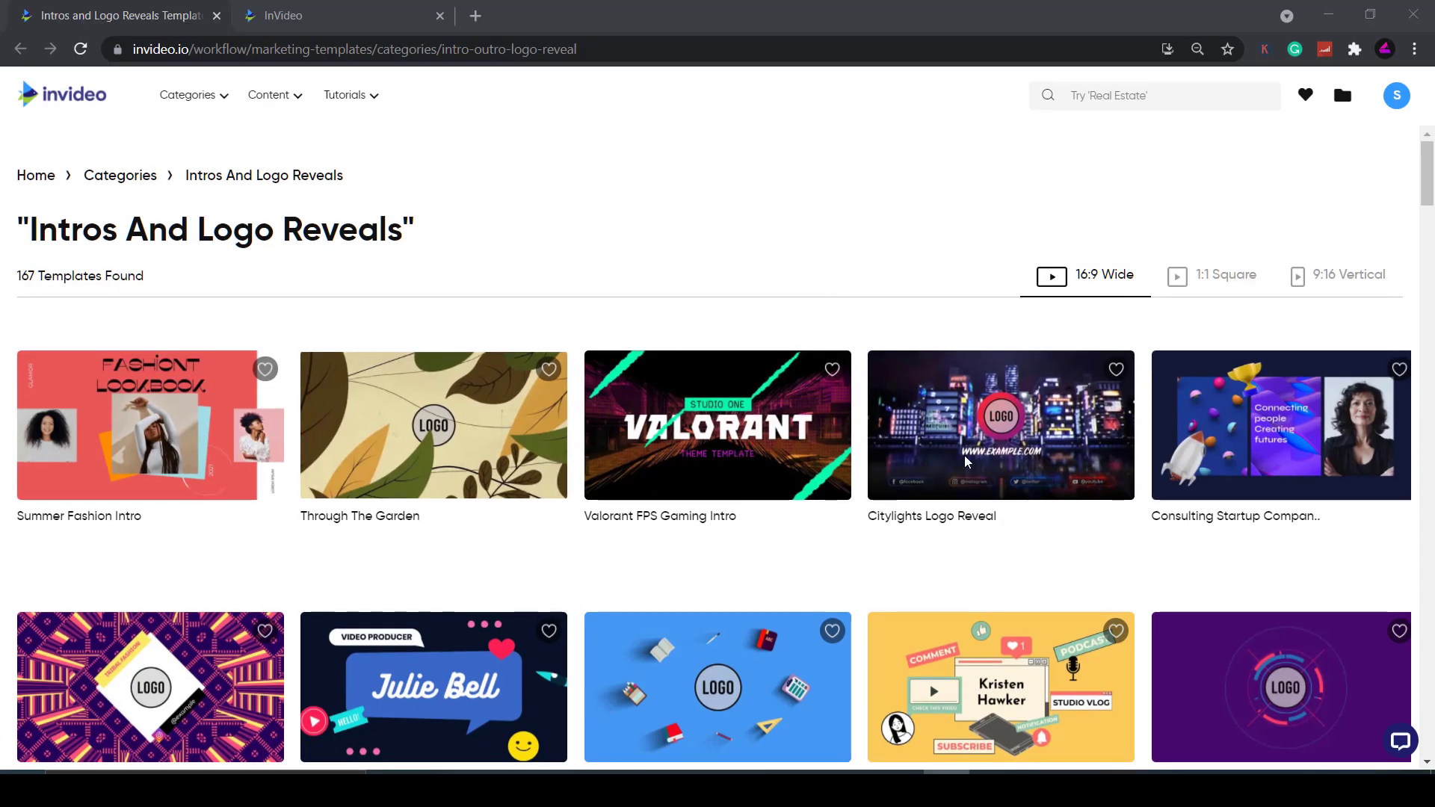
mouse_move(955, 456)
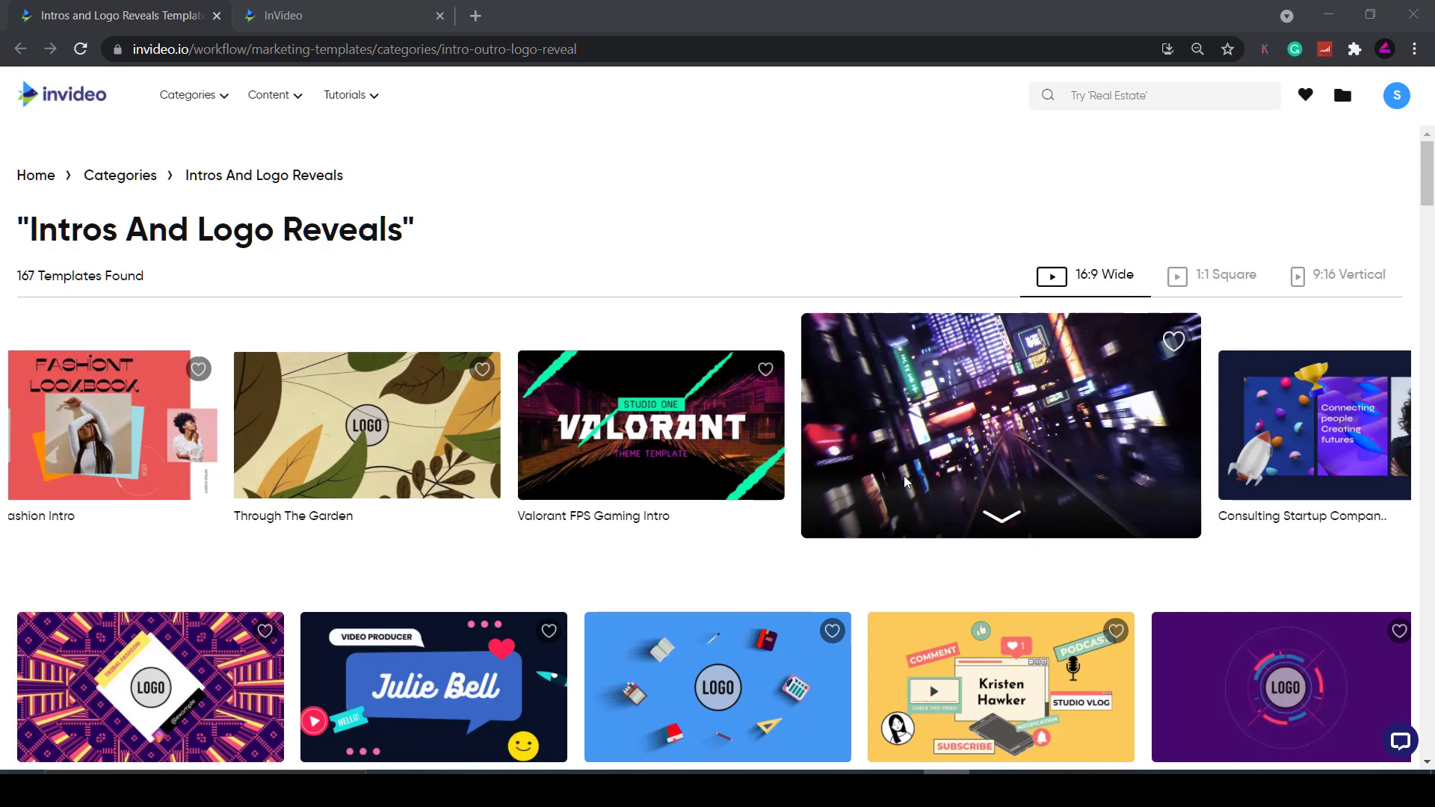
scroll(801, 582, "down", 1)
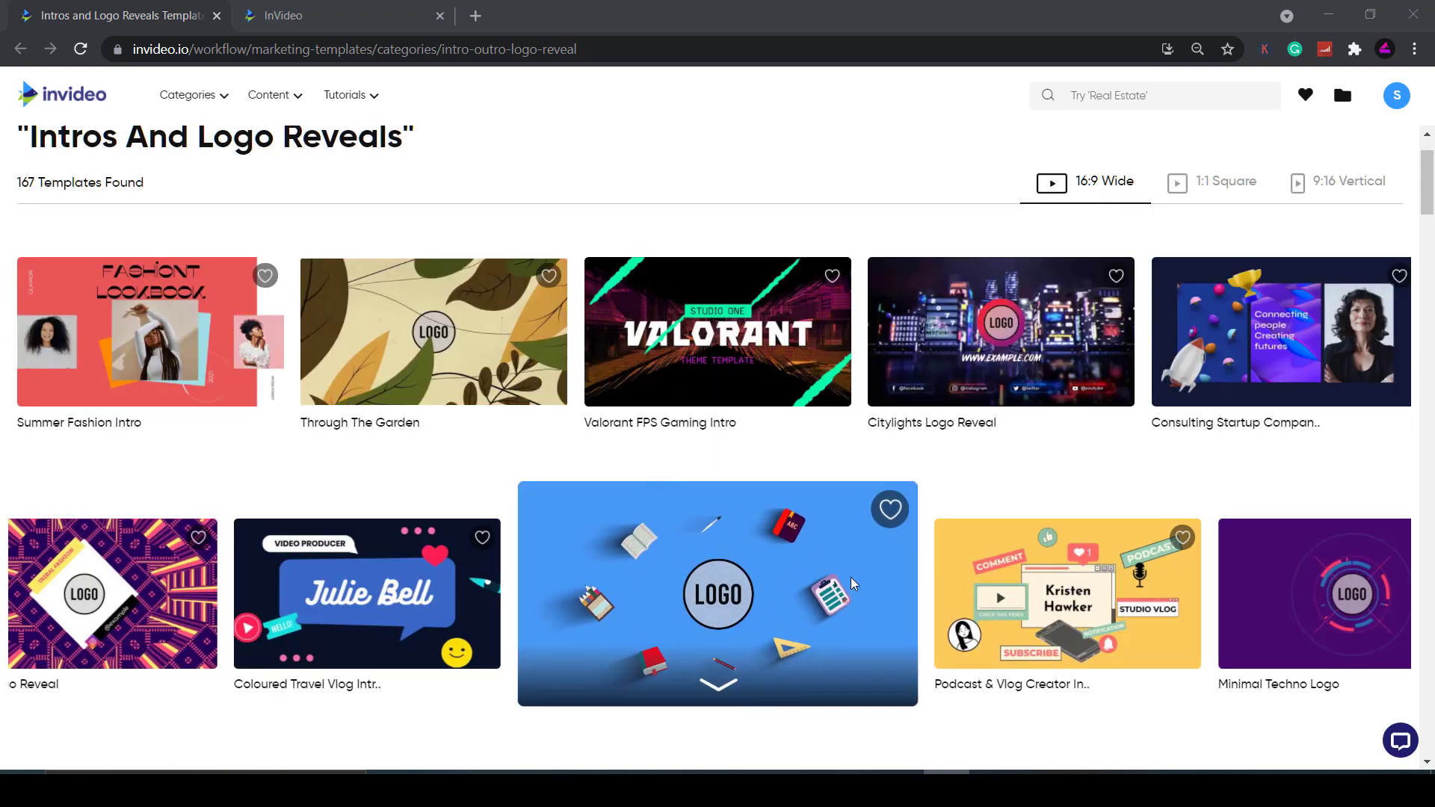
scroll(851, 577, "down", 5)
scroll(959, 411, "down", 4)
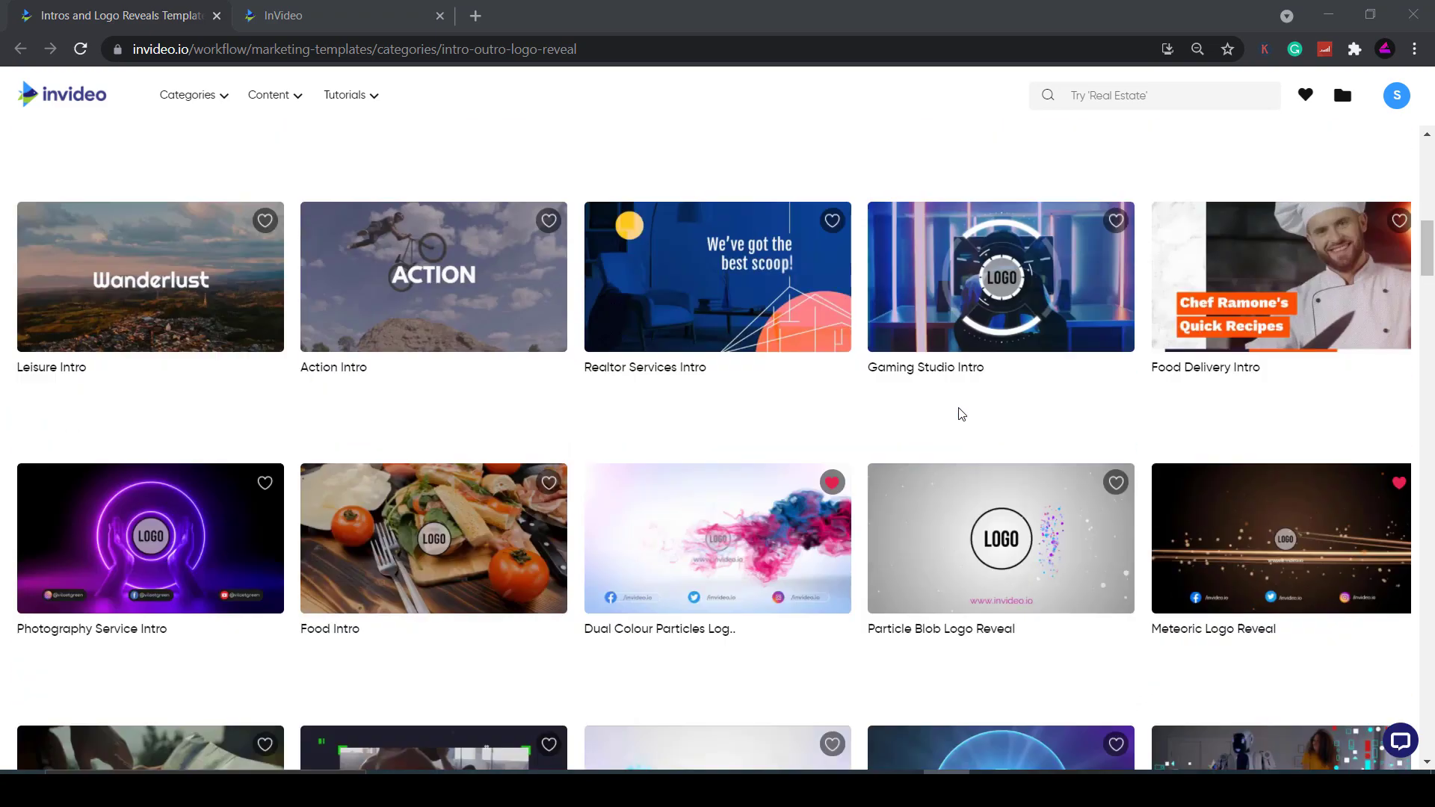
mouse_move(1203, 550)
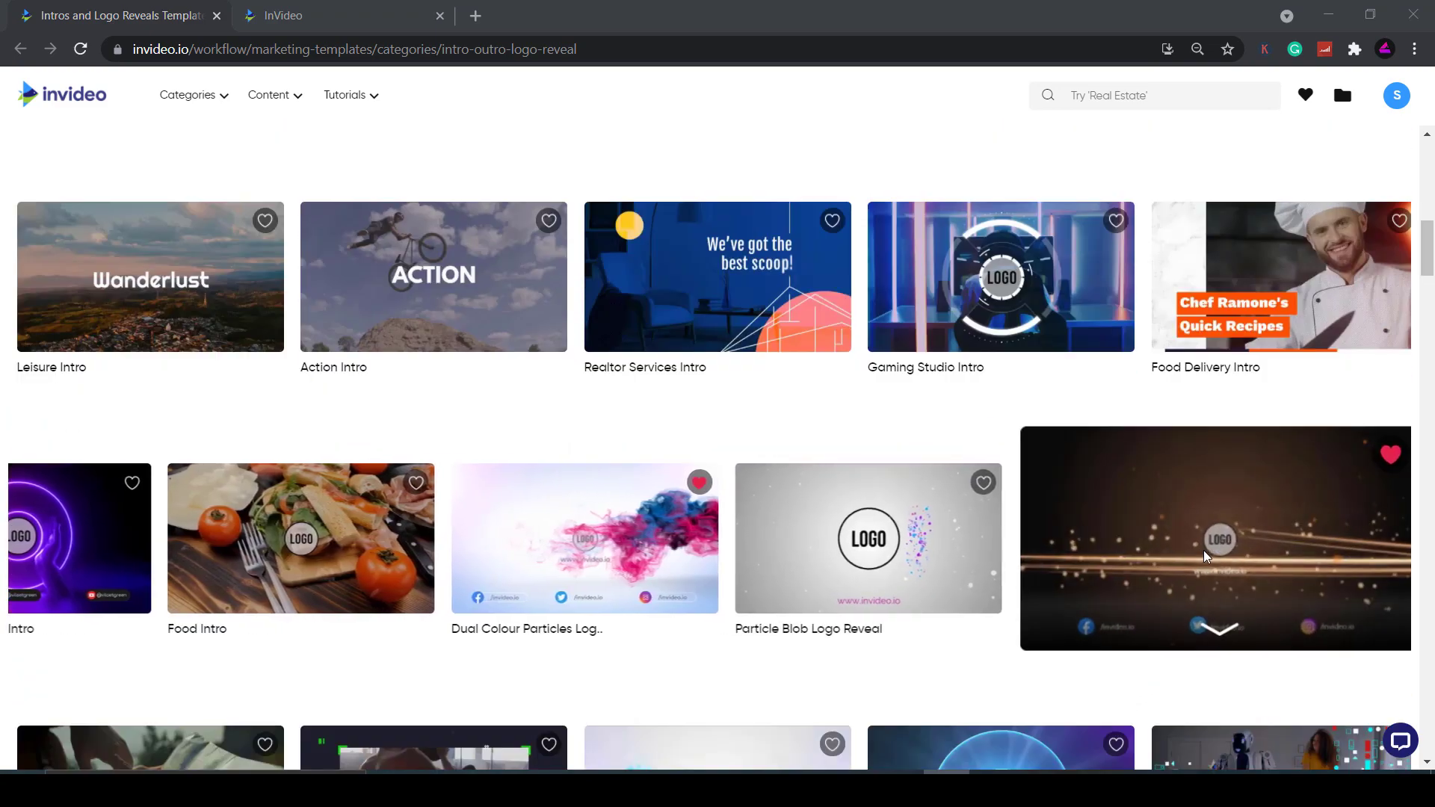
left_click(1149, 568)
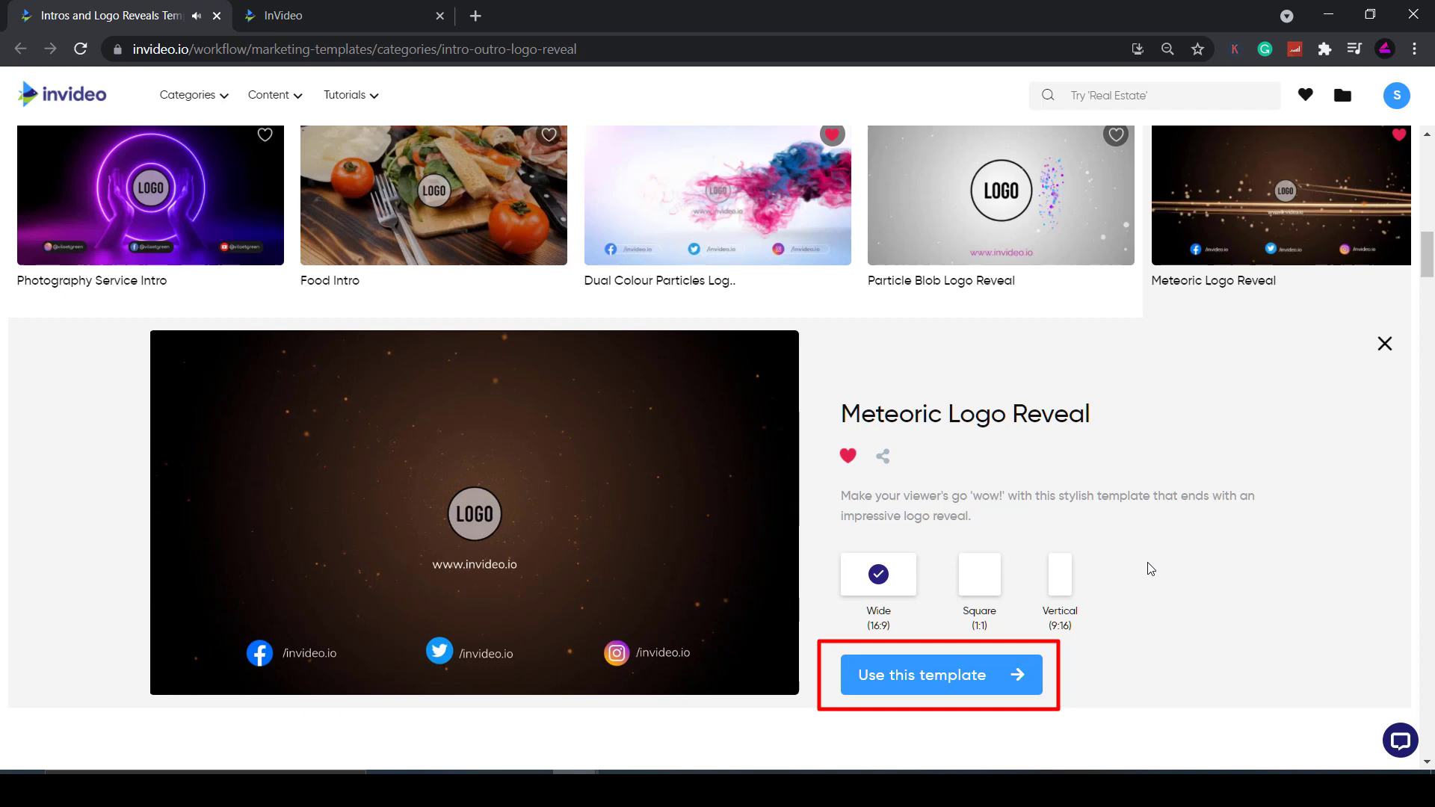
left_click(908, 676)
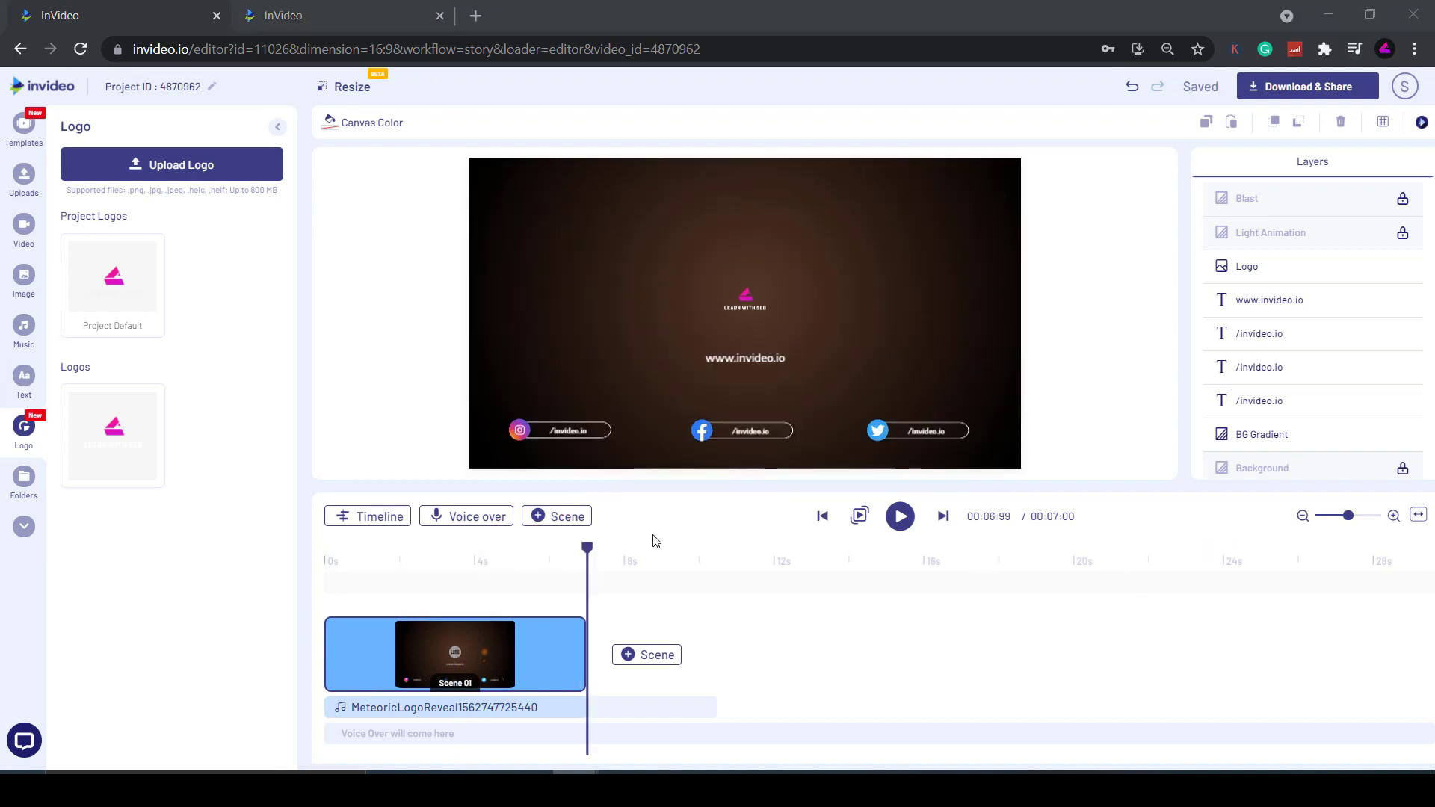
Step: Rewind the timeline to 0, play the Meteoric preview, and select the brand logo
left_click_drag(588, 552, 317, 585)
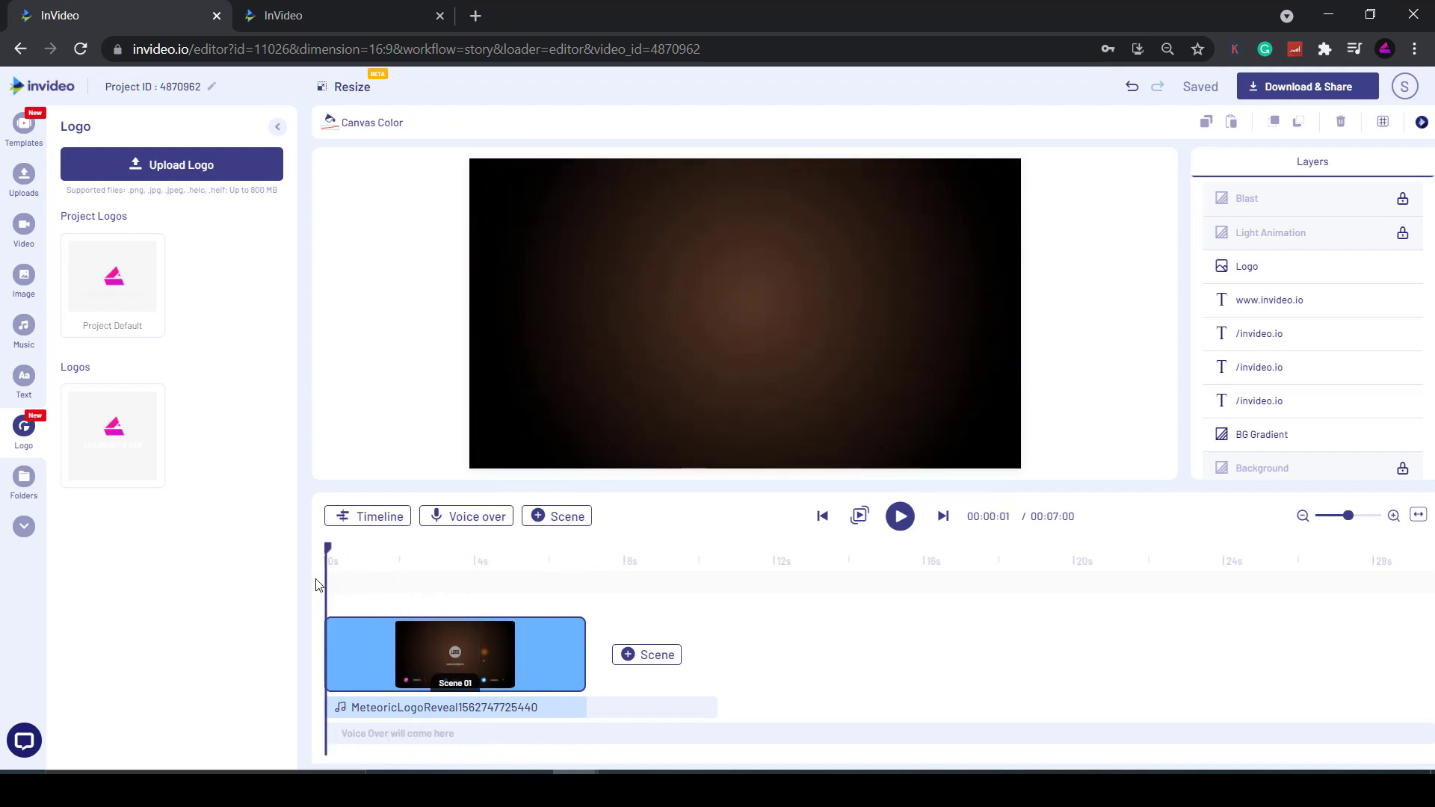
left_click(903, 519)
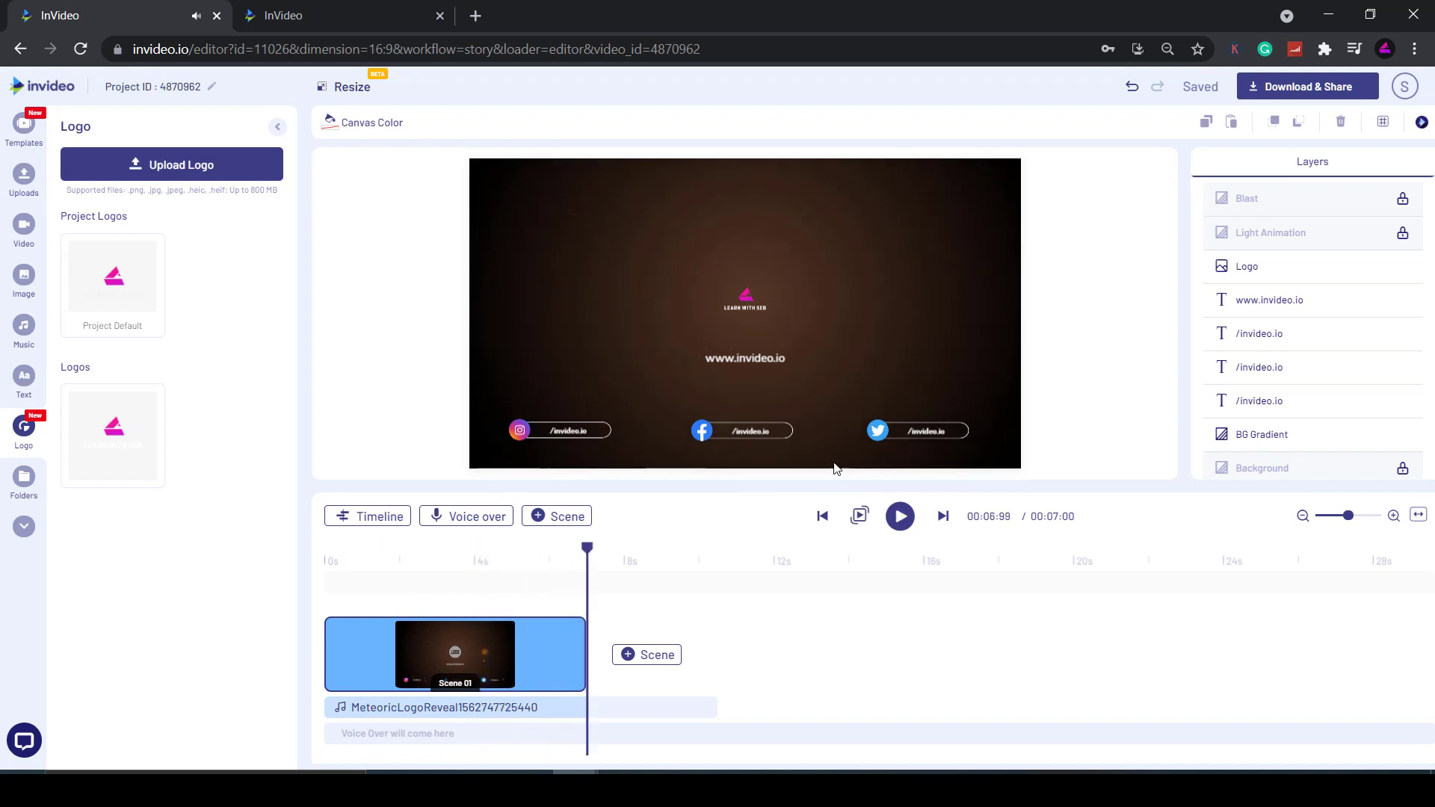
left_click(749, 307)
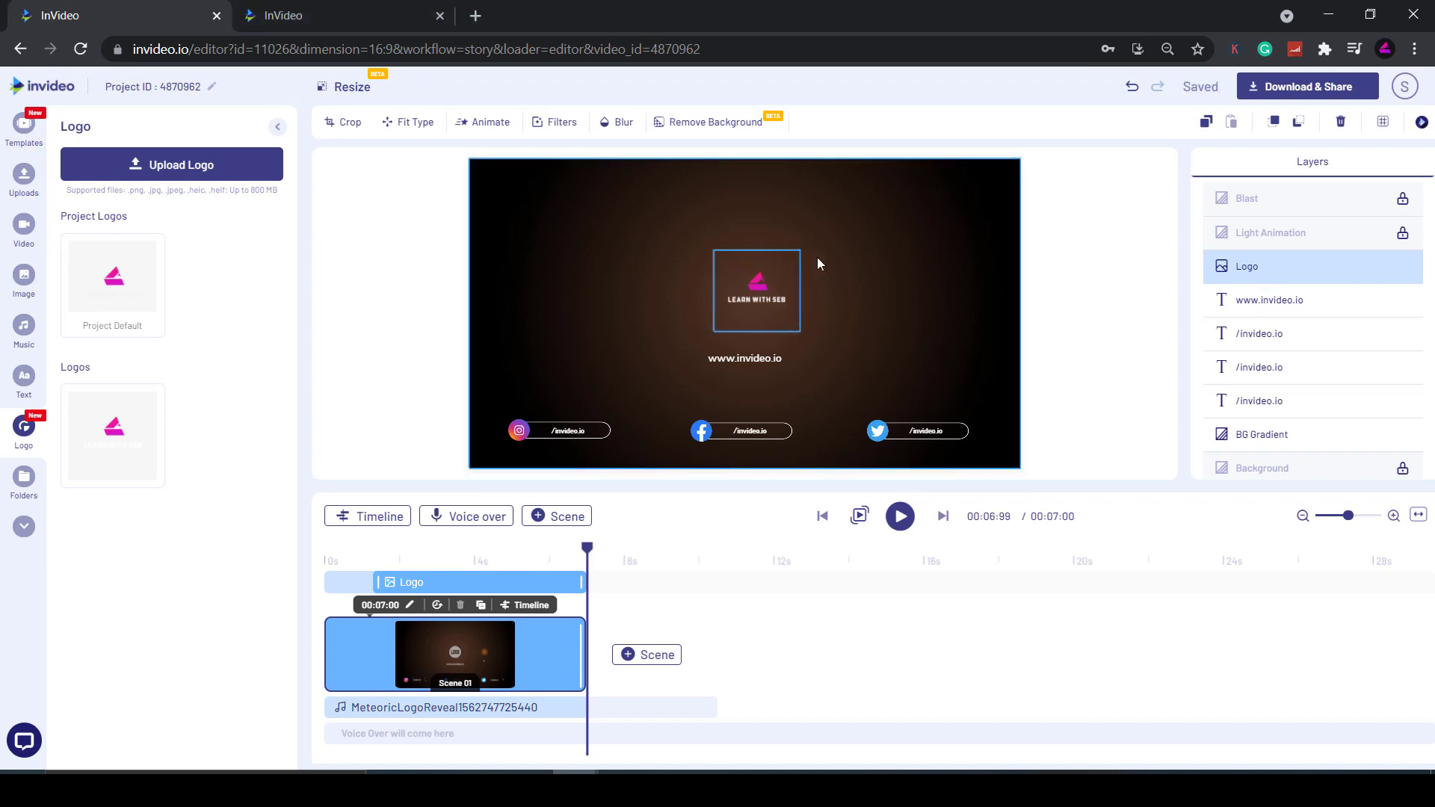
Step: Centre the logo above the website line, then check the background, logo and three social handle layers
left_click_drag(803, 263, 755, 317)
left_click(890, 340)
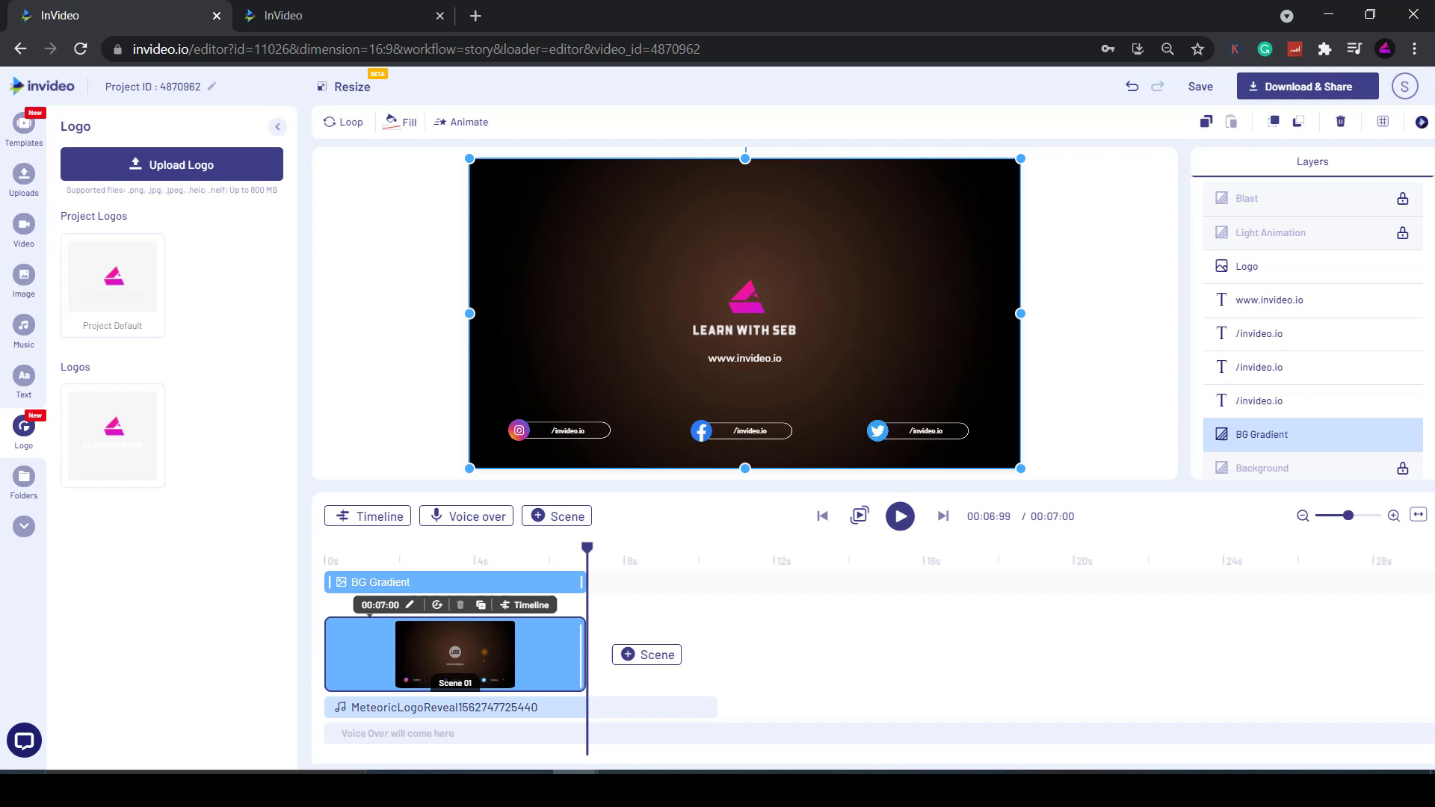
left_click(771, 353)
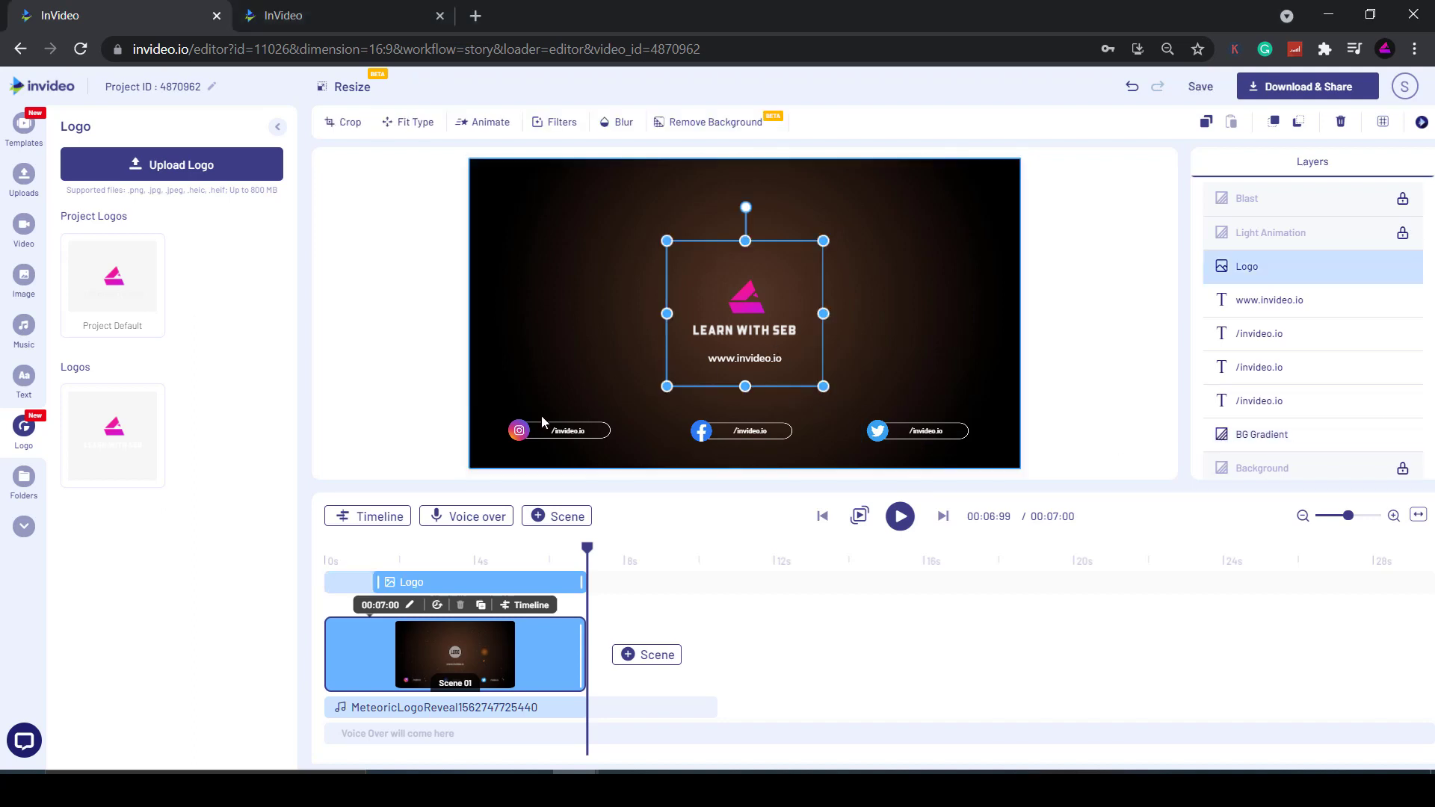
left_click(543, 417)
left_click(740, 436)
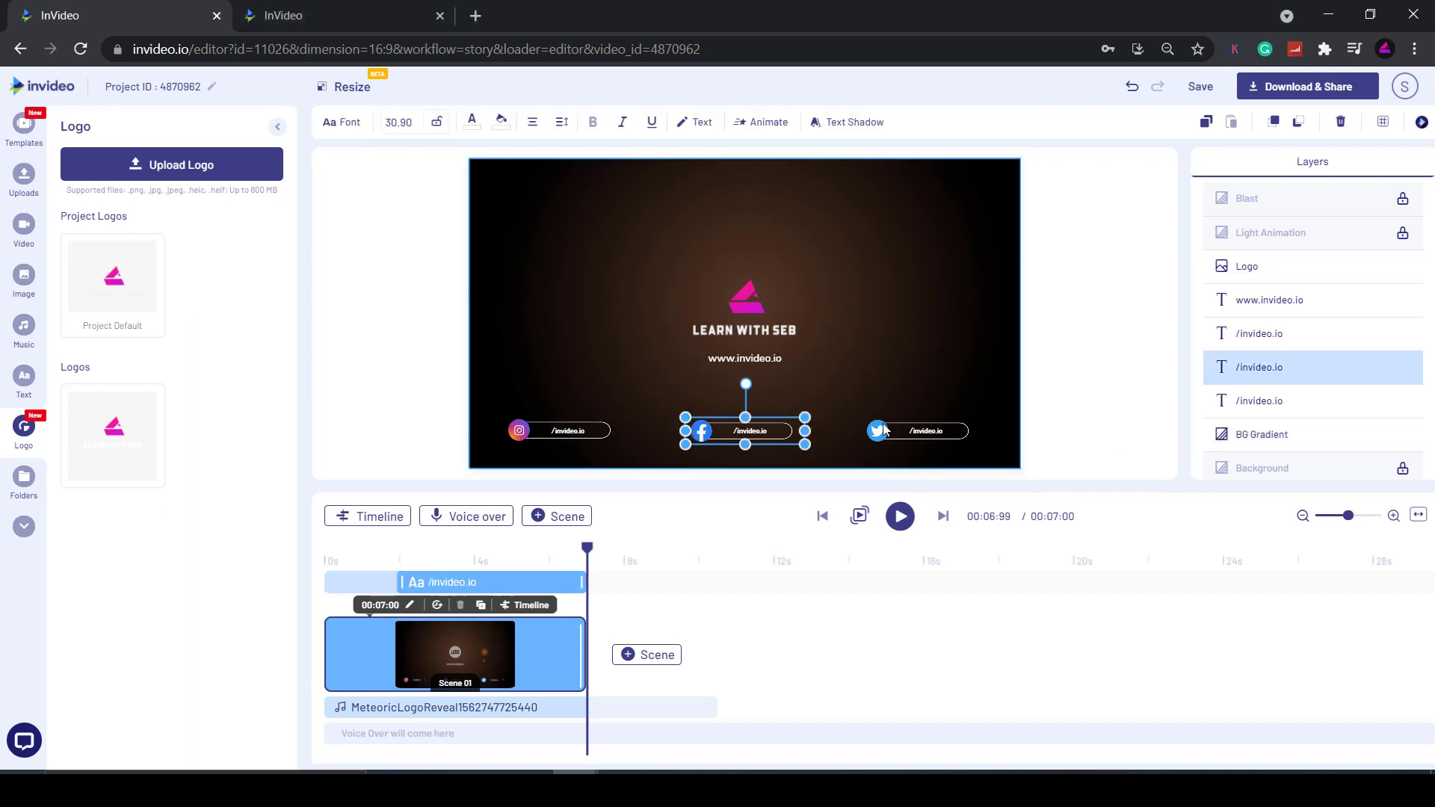
left_click(924, 431)
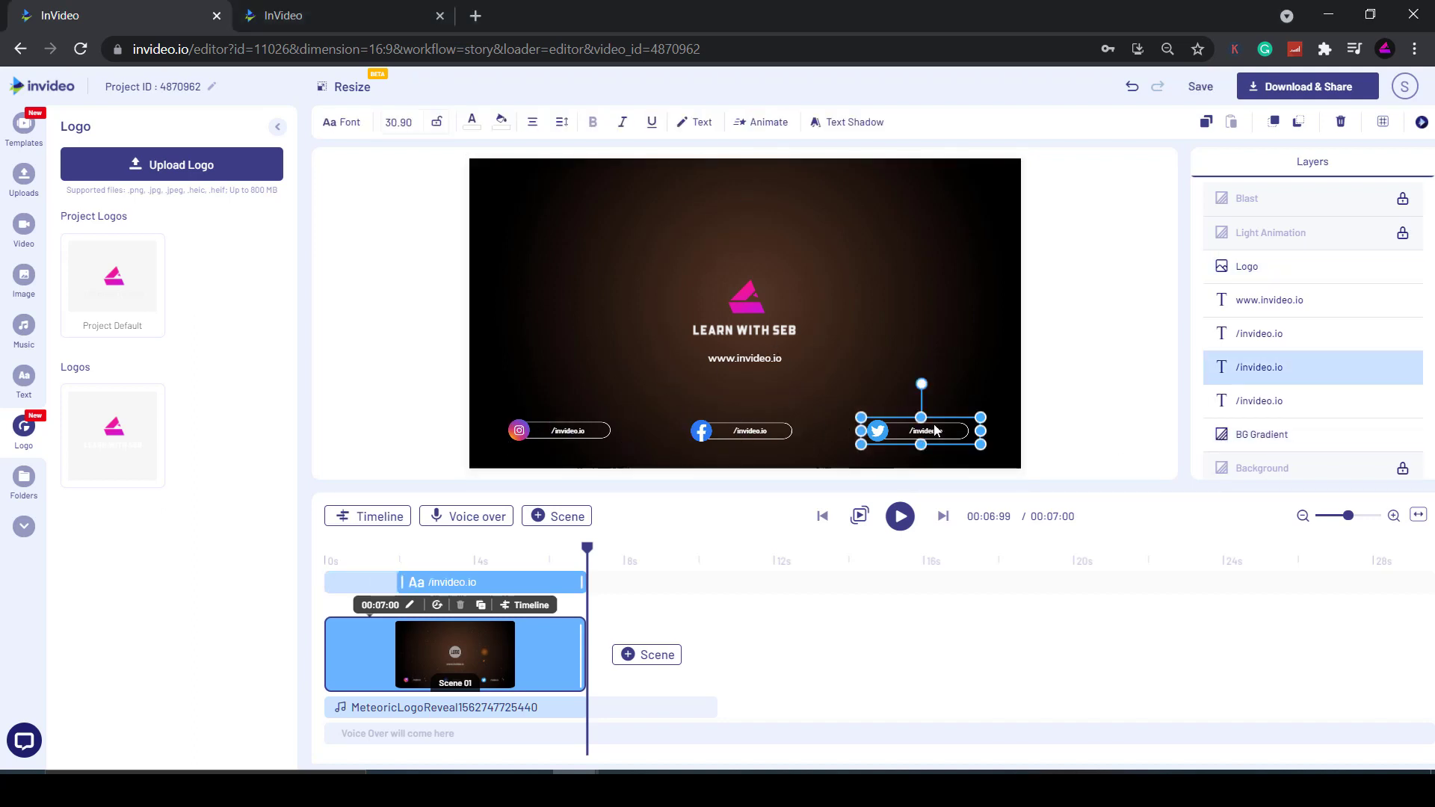
left_click(761, 335)
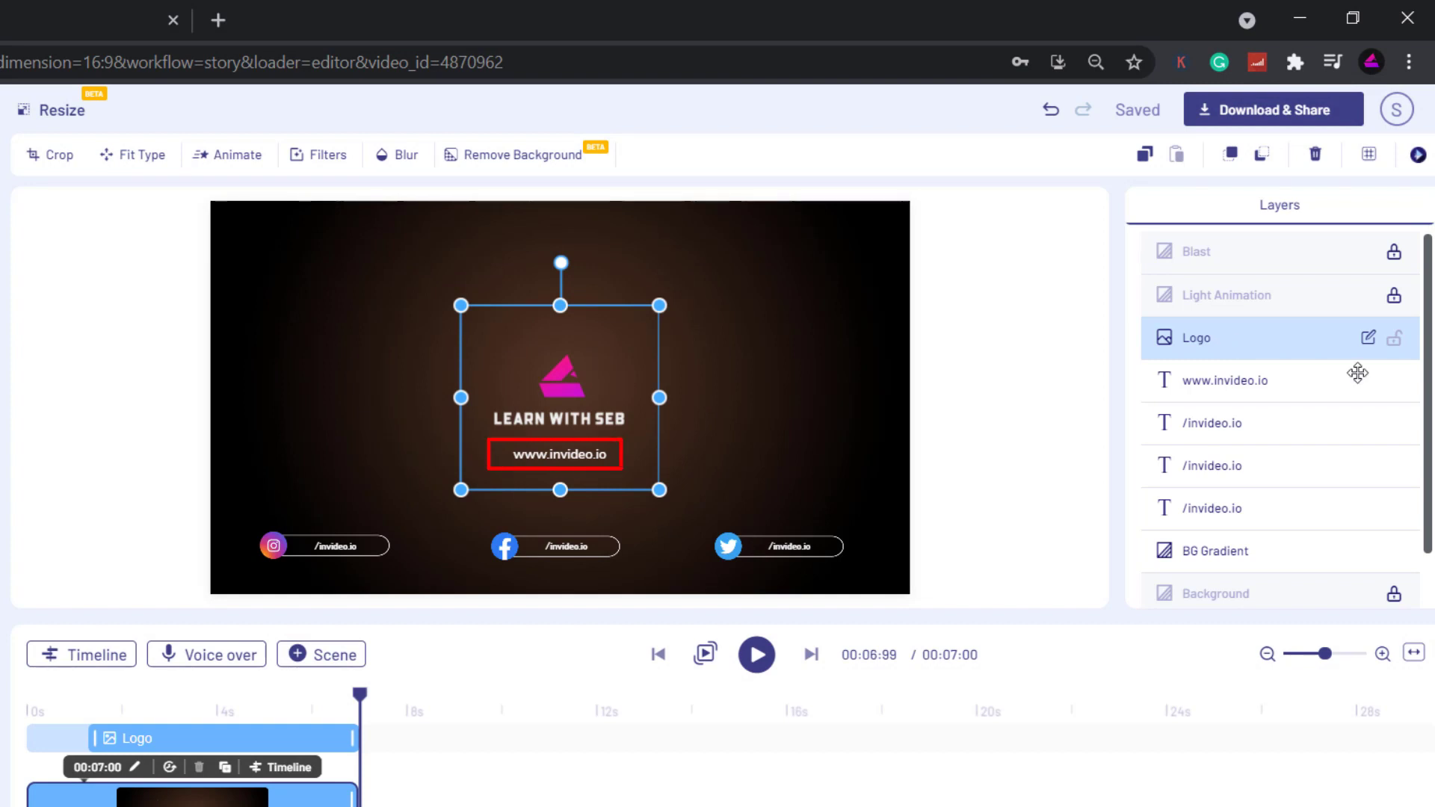
Step: Edit the website text, replacing invideo.io with learnwithseb.com, and save it
left_click(1244, 427)
left_click(1286, 385)
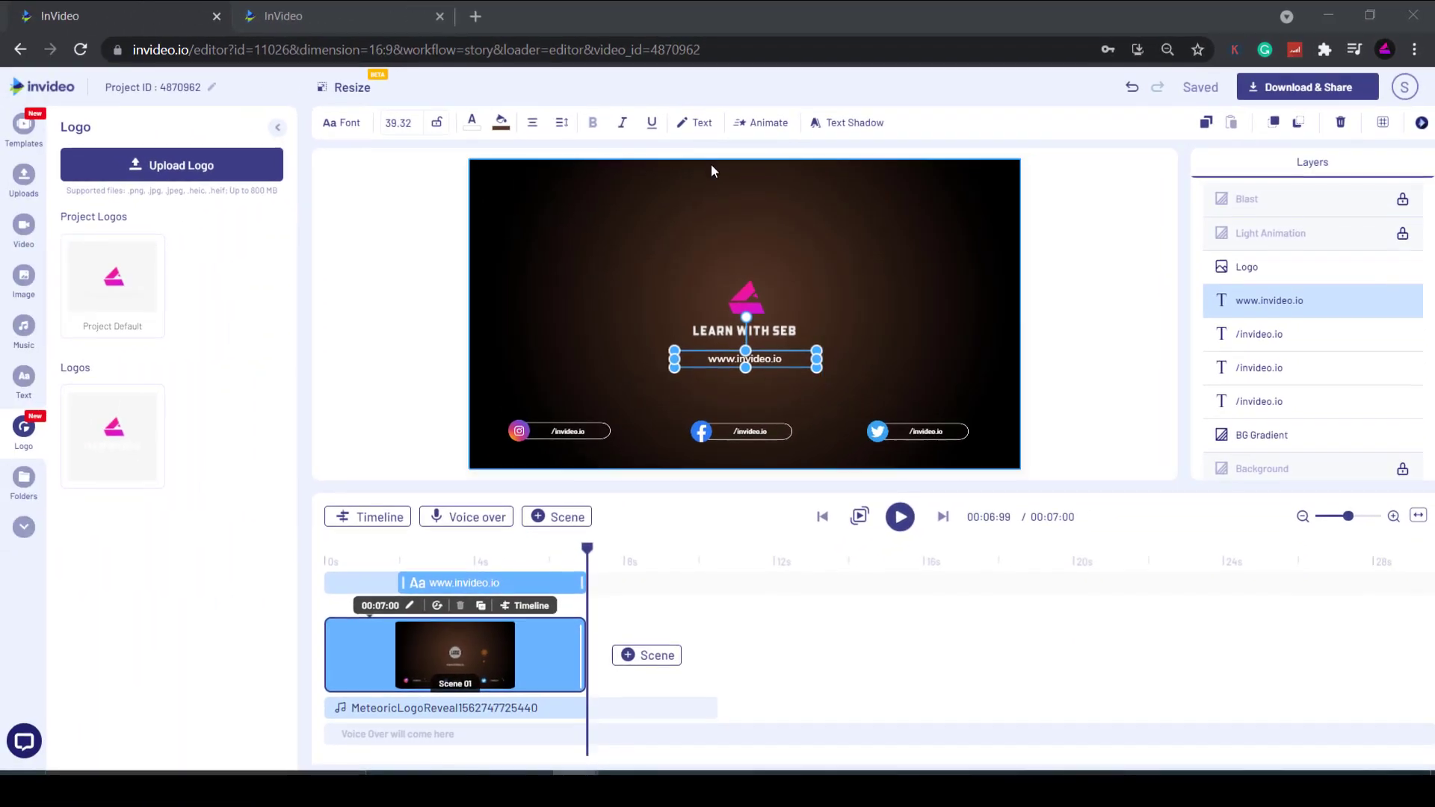
left_click(698, 124)
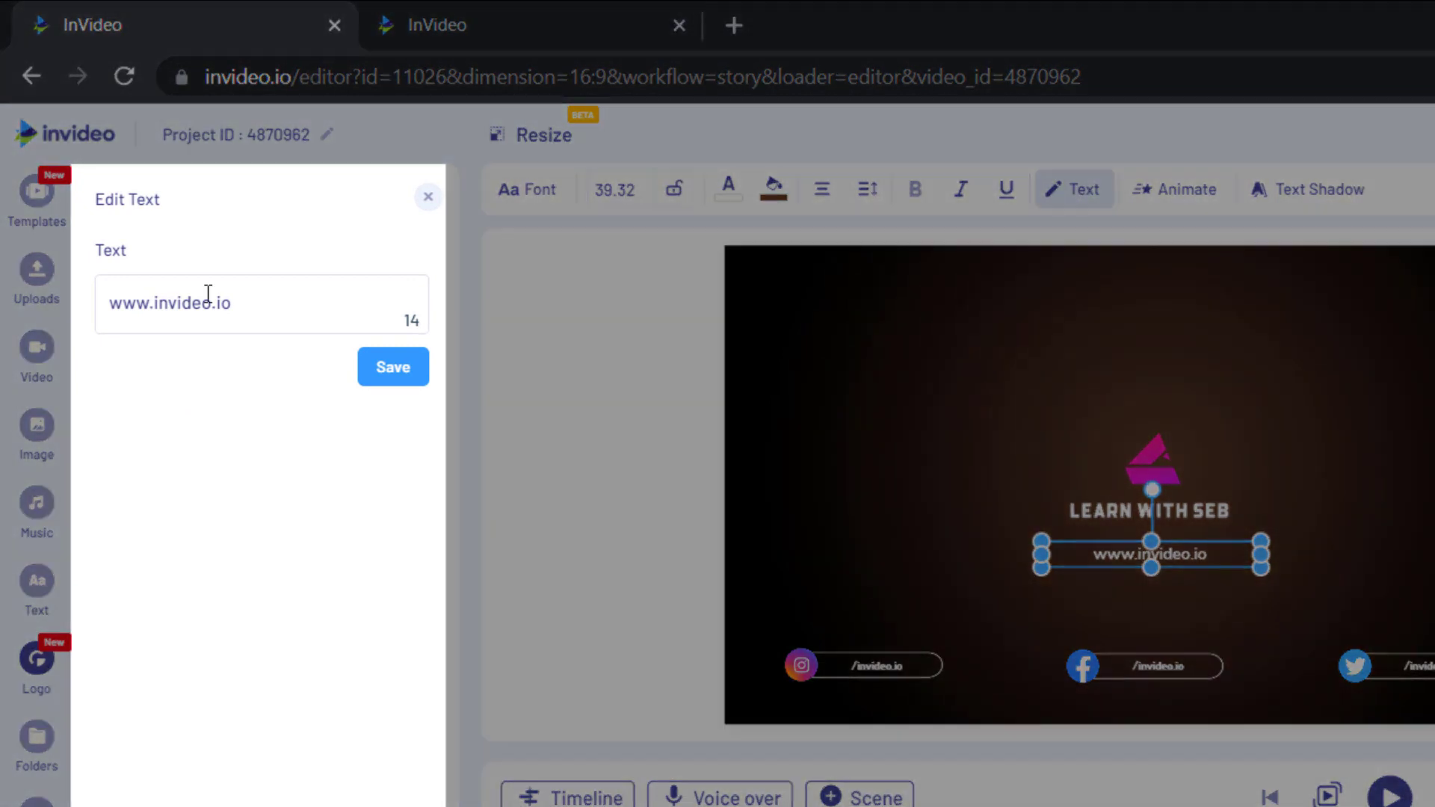
left_click_drag(226, 295, 141, 294)
type("learnwithseb.com")
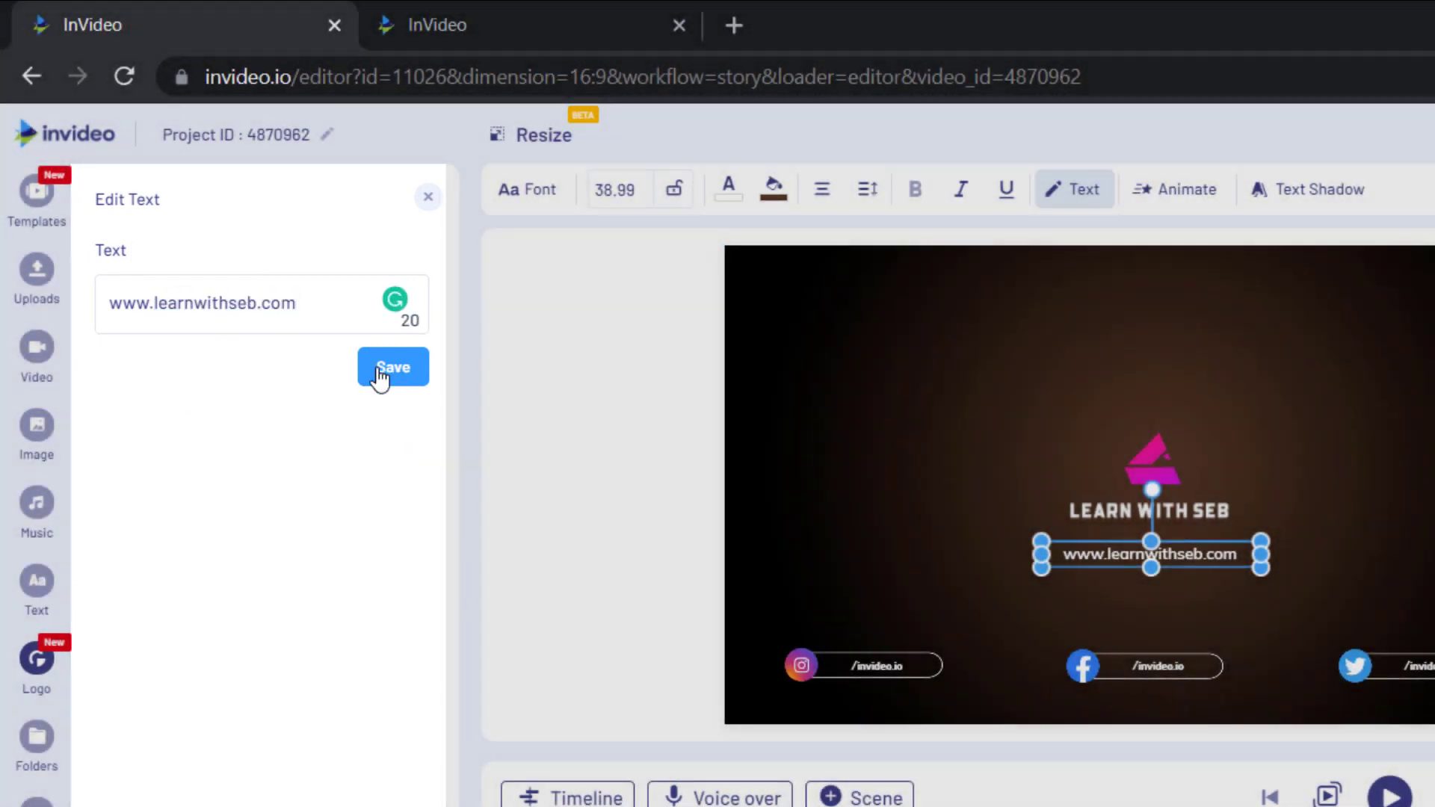
left_click(379, 378)
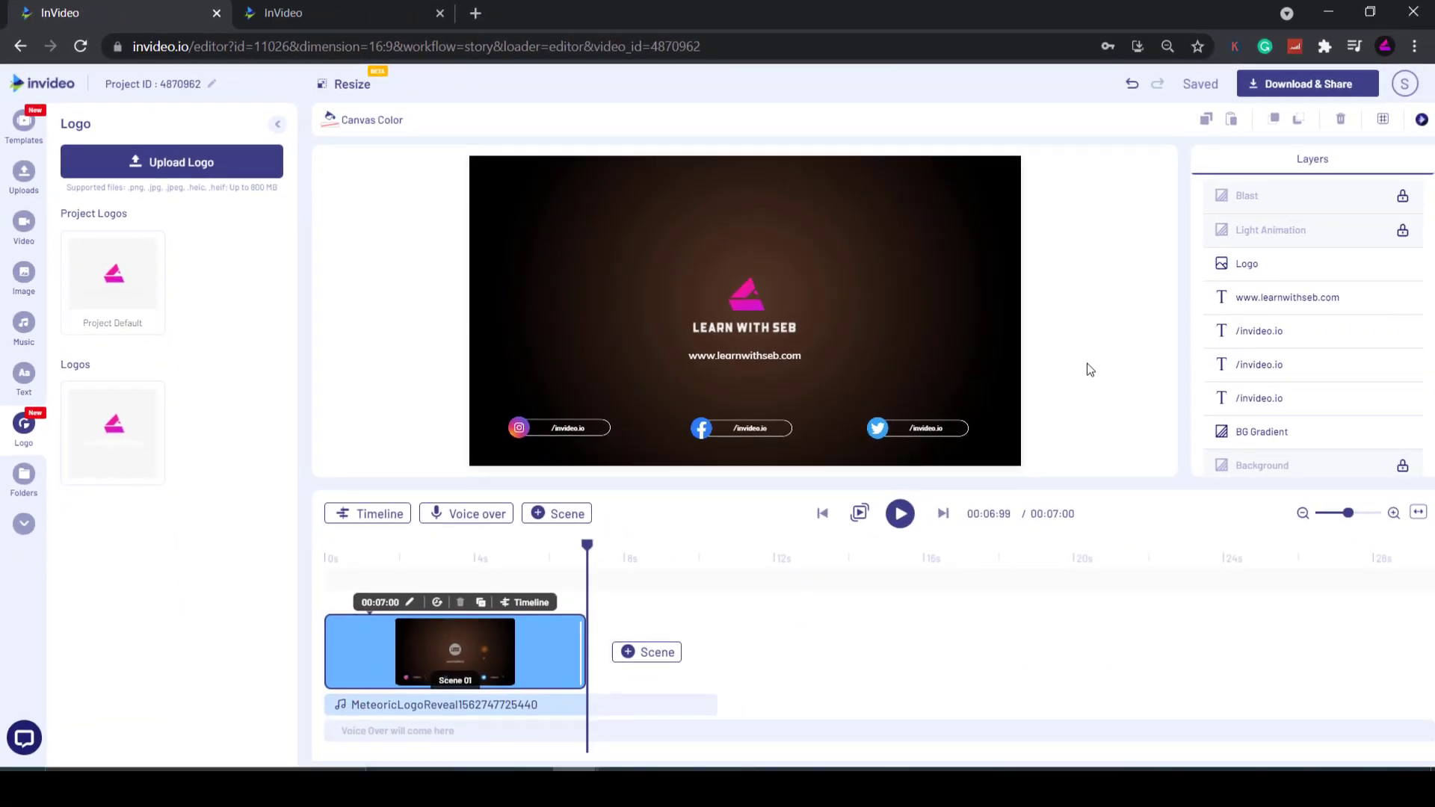
Step: Change the logo's entrance animation from Zoom In to Fade In
left_click(776, 311)
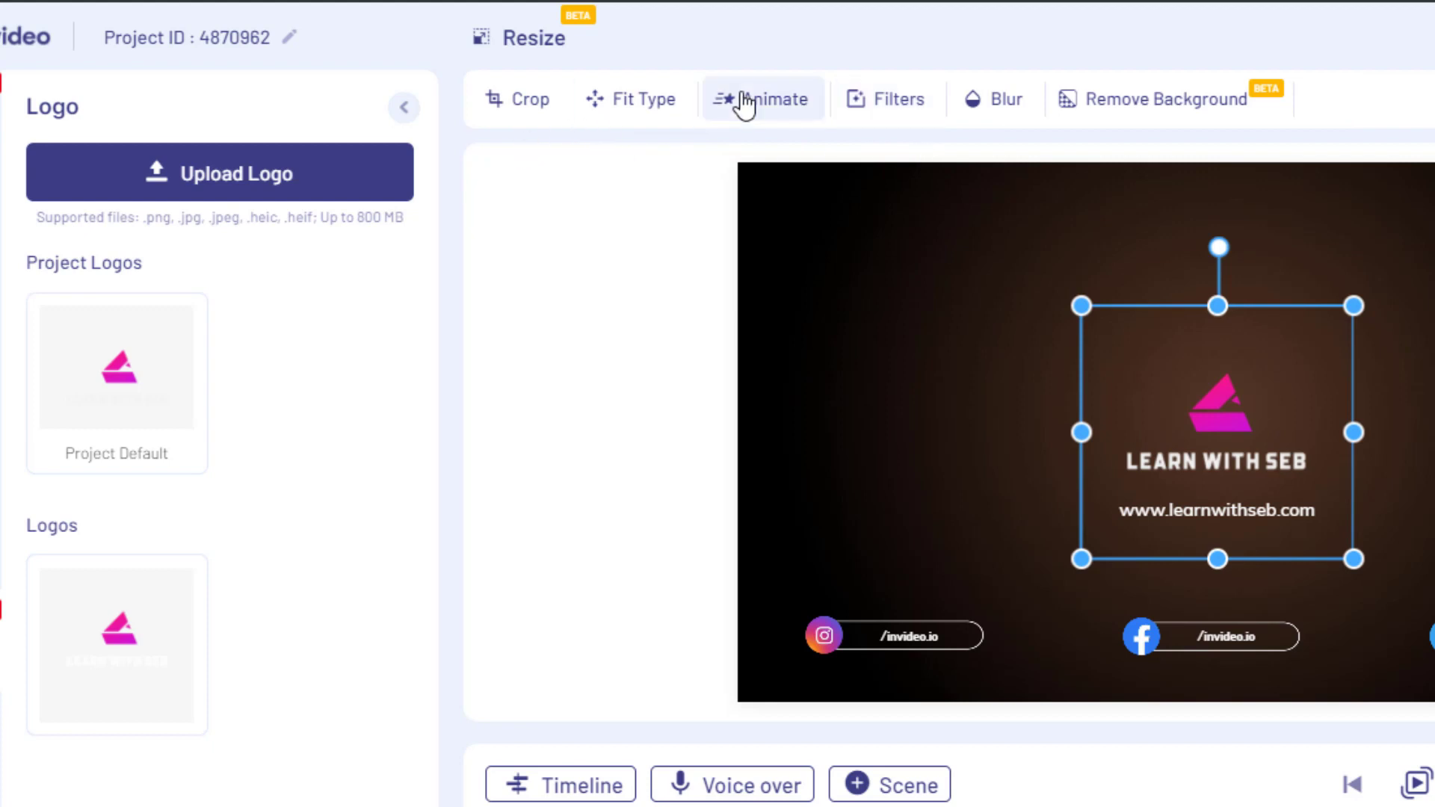
left_click(748, 103)
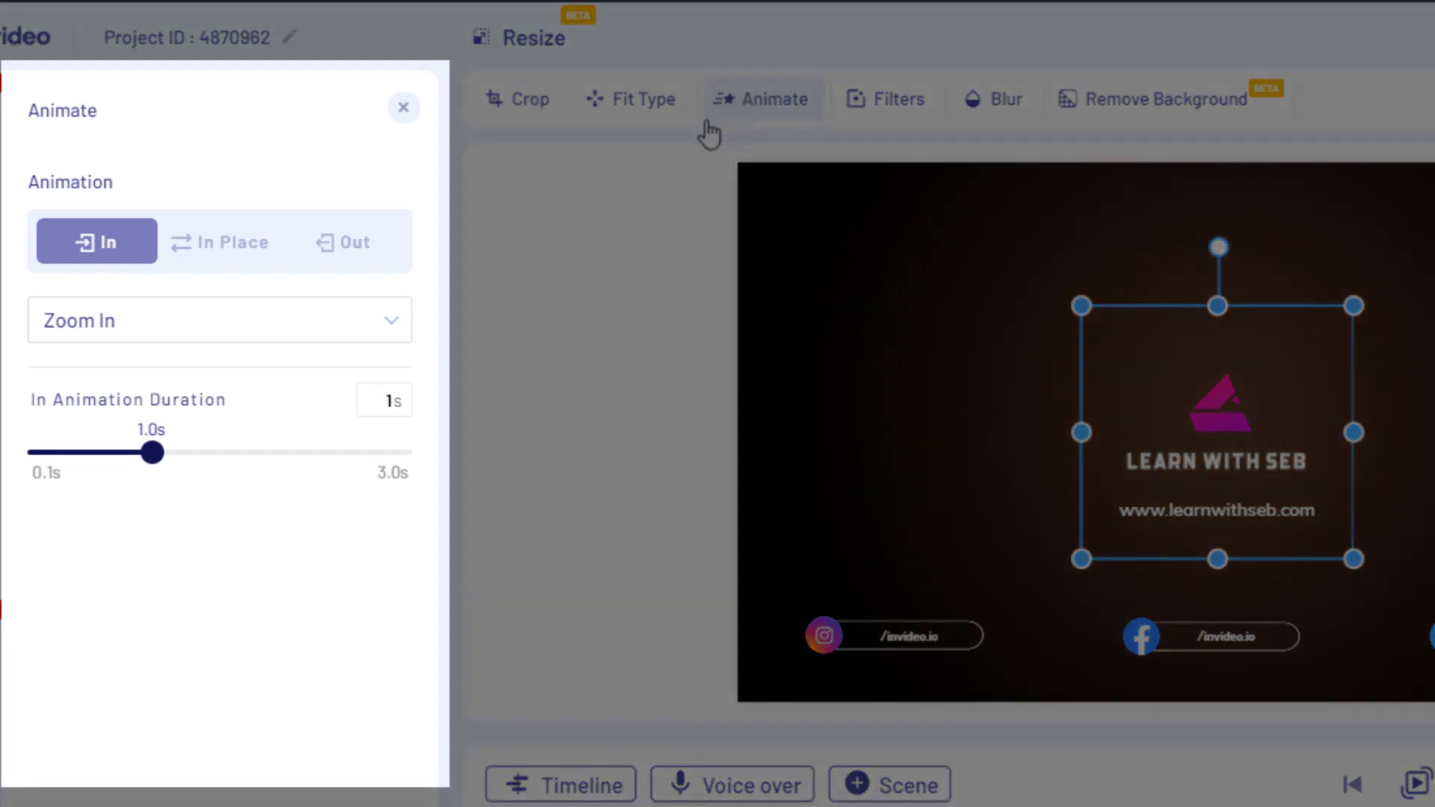
left_click(123, 329)
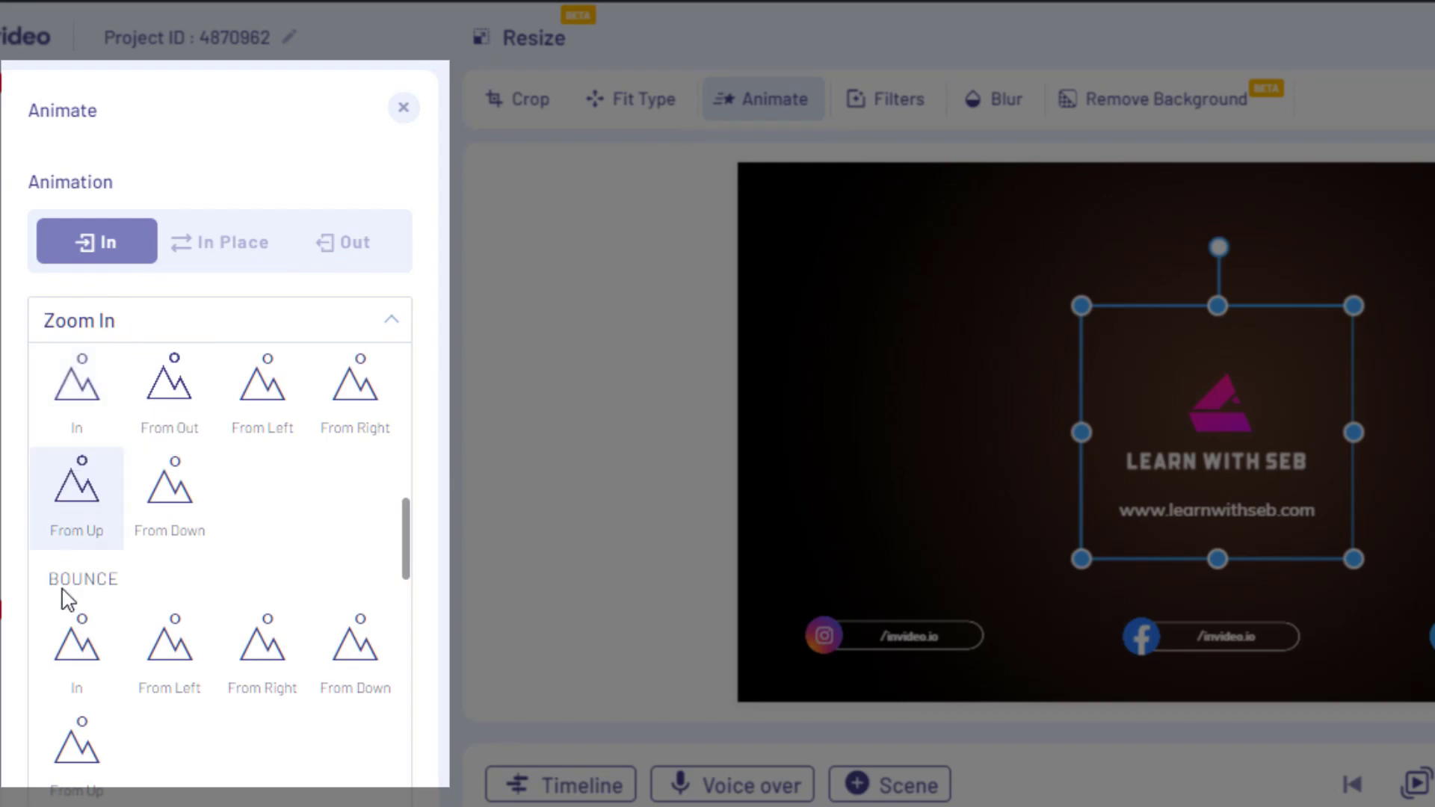
scroll(64, 561, "up", 1)
scroll(90, 538, "down", 8)
scroll(120, 571, "up", 2)
scroll(90, 538, "up", 4)
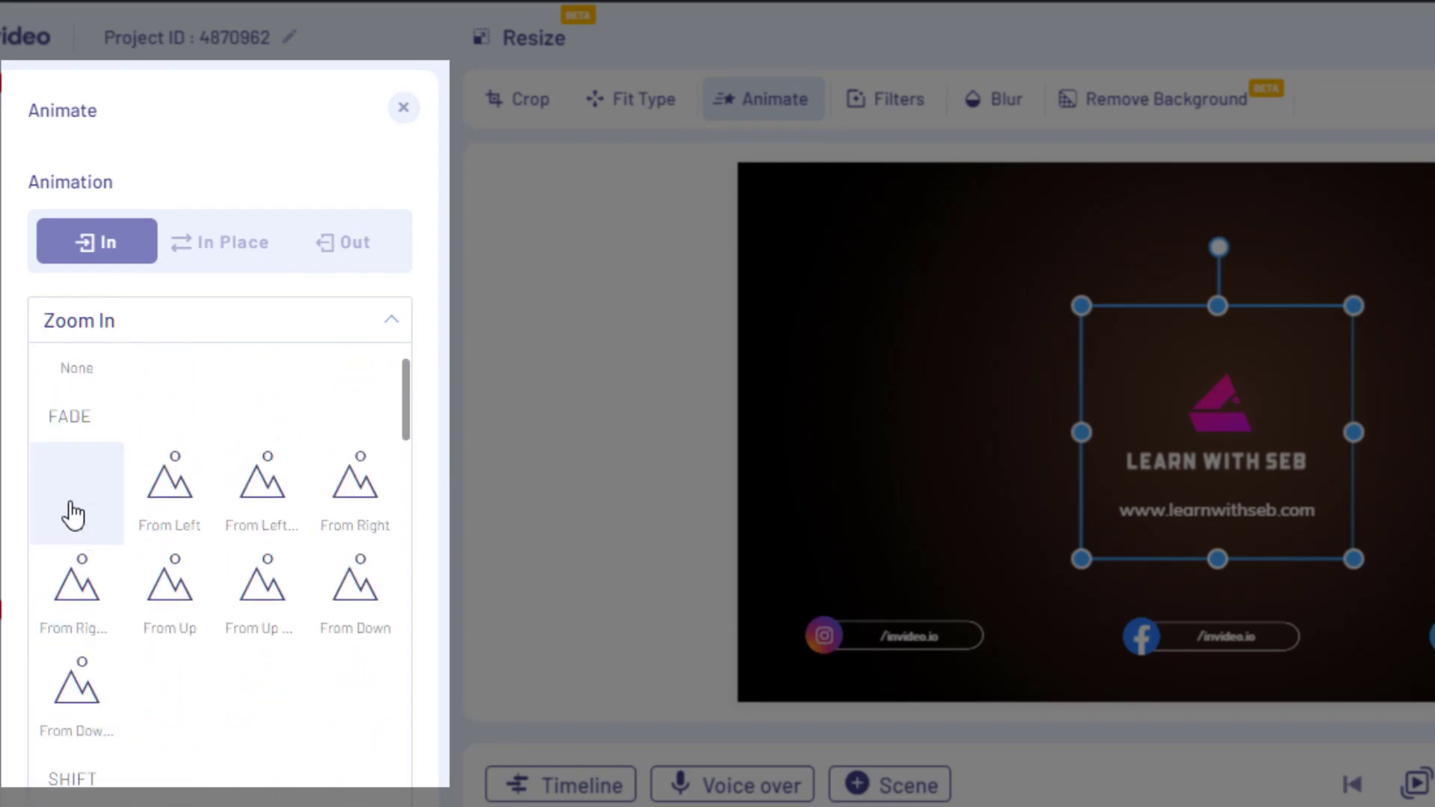
left_click(88, 510)
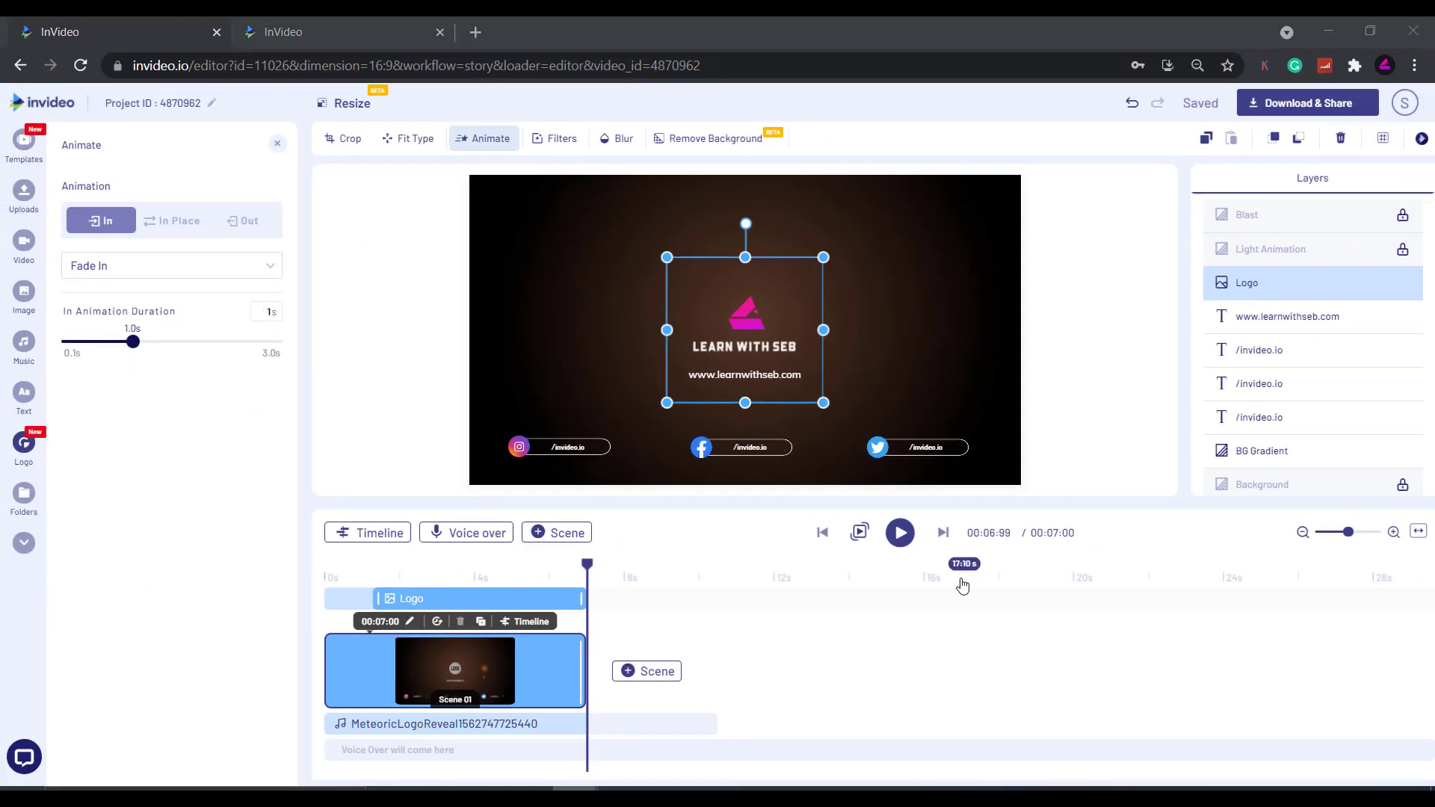
left_click(859, 533)
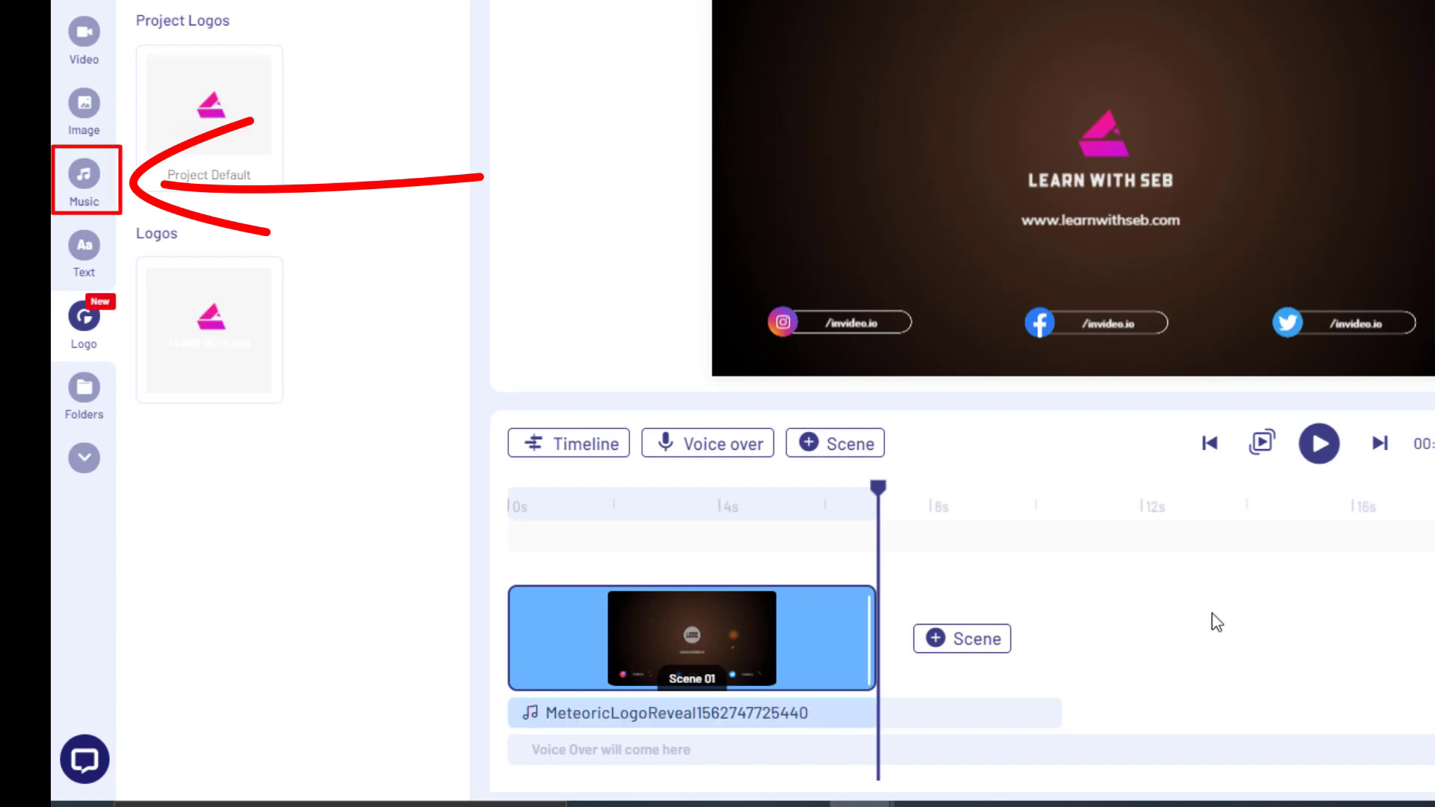
Step: Replace all background music with the Hip Hop track Dry Martini and check its edit options
left_click(70, 176)
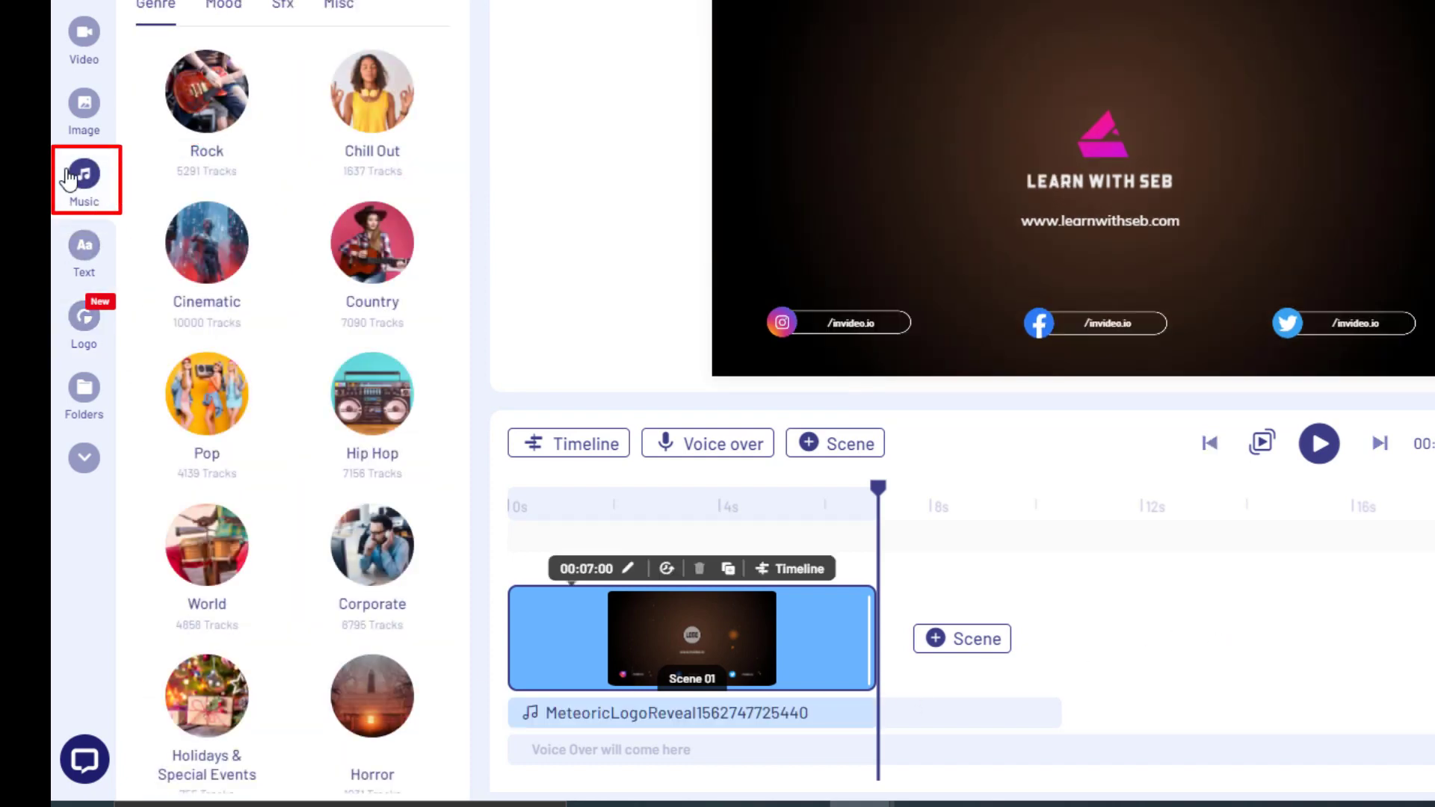
left_click(377, 400)
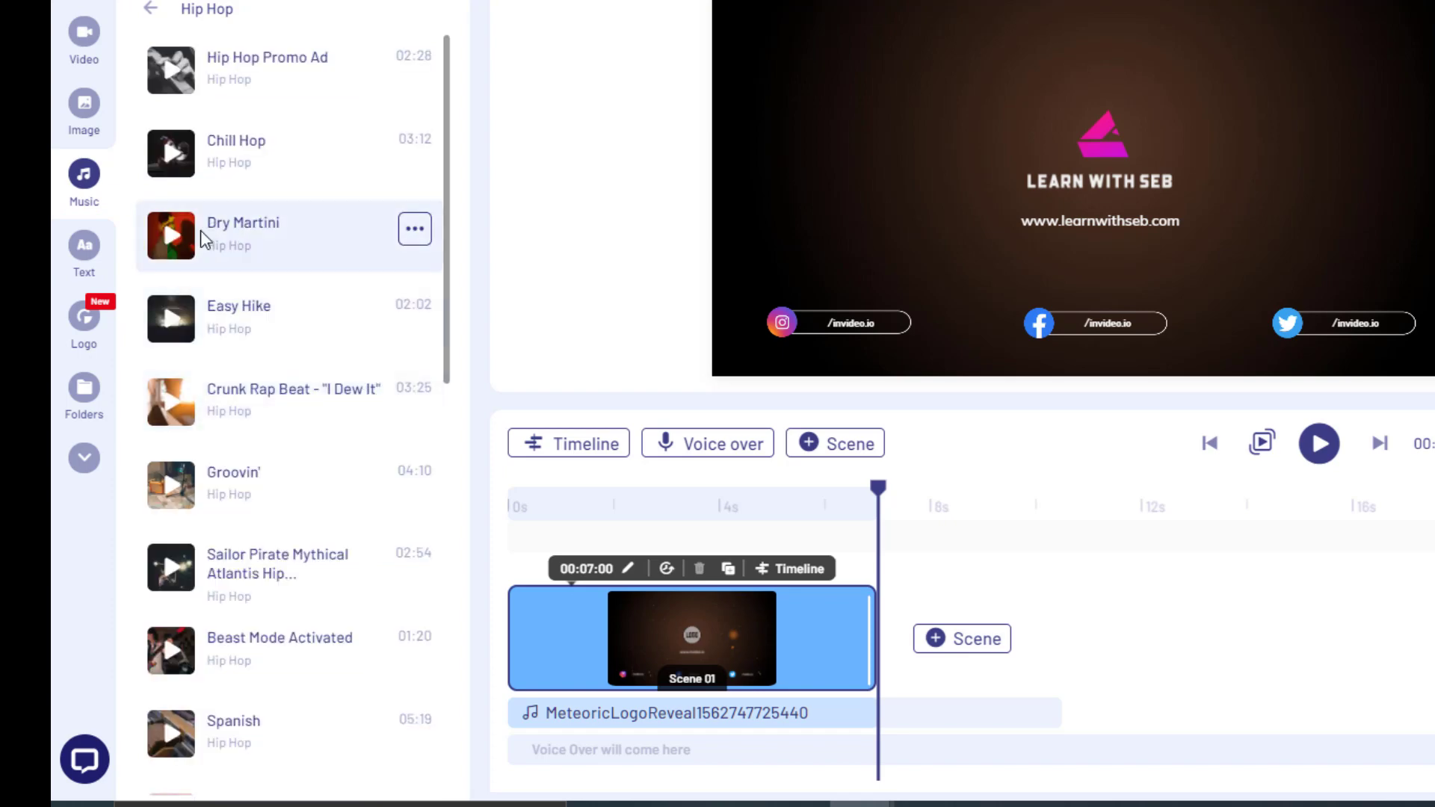
left_click(414, 232)
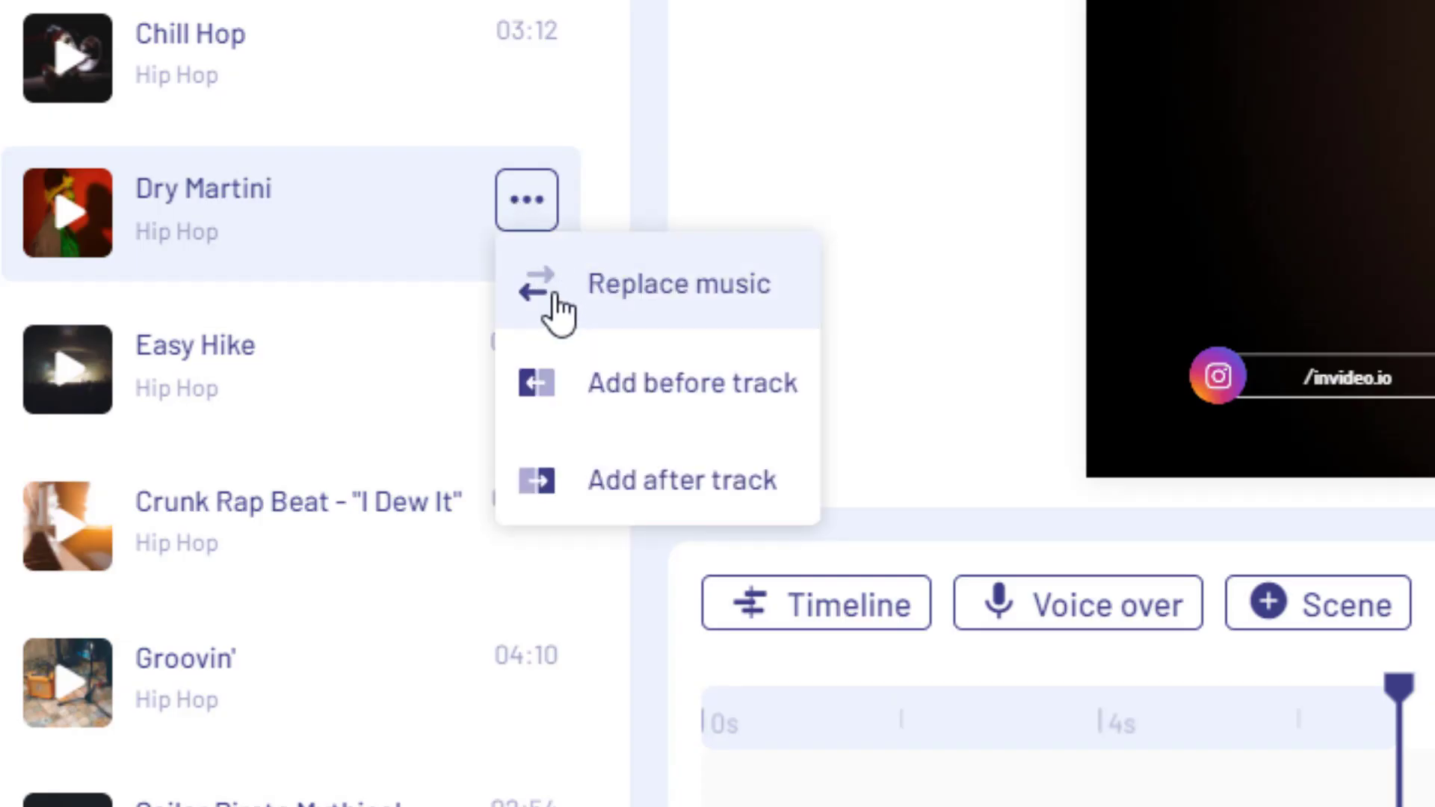
left_click(554, 298)
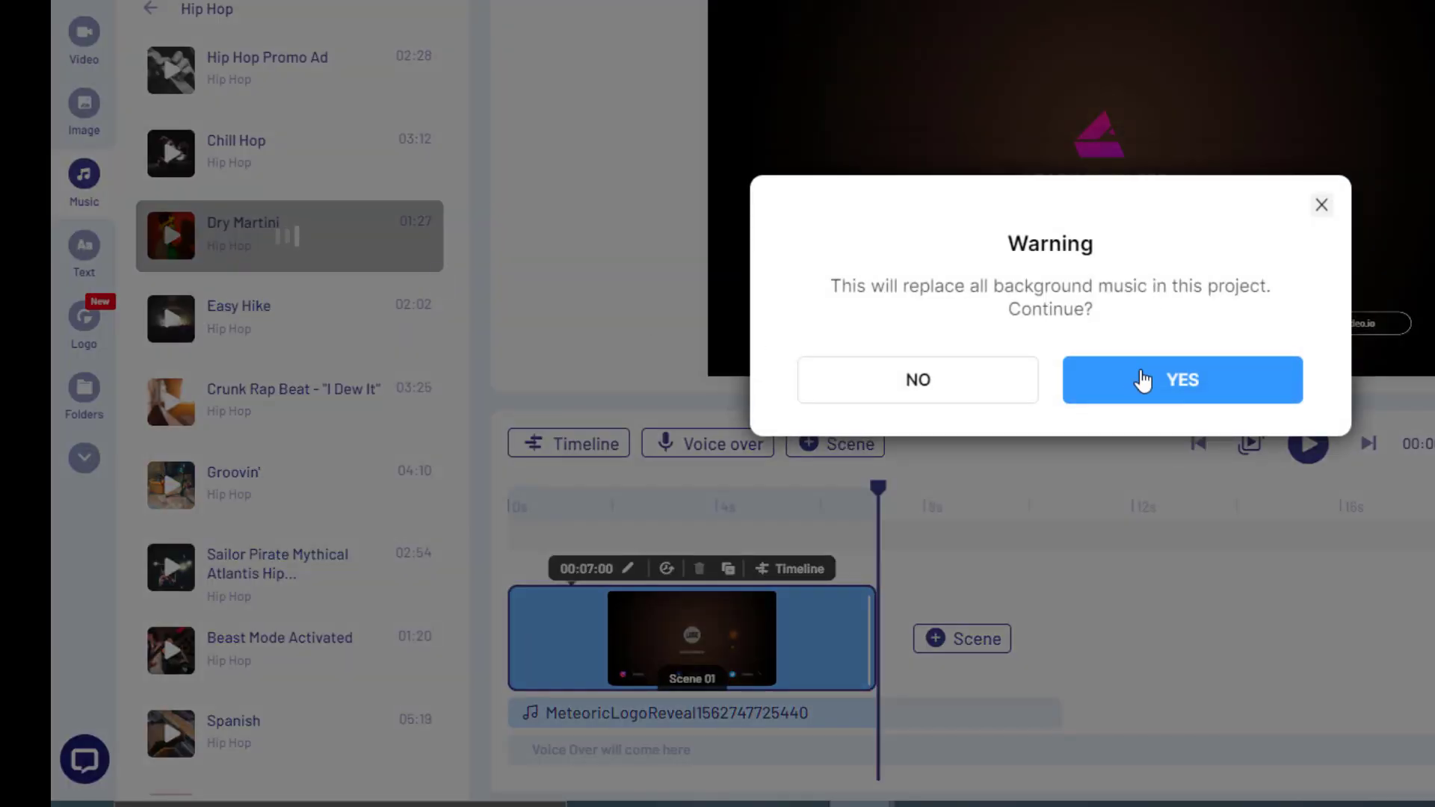
left_click(1144, 381)
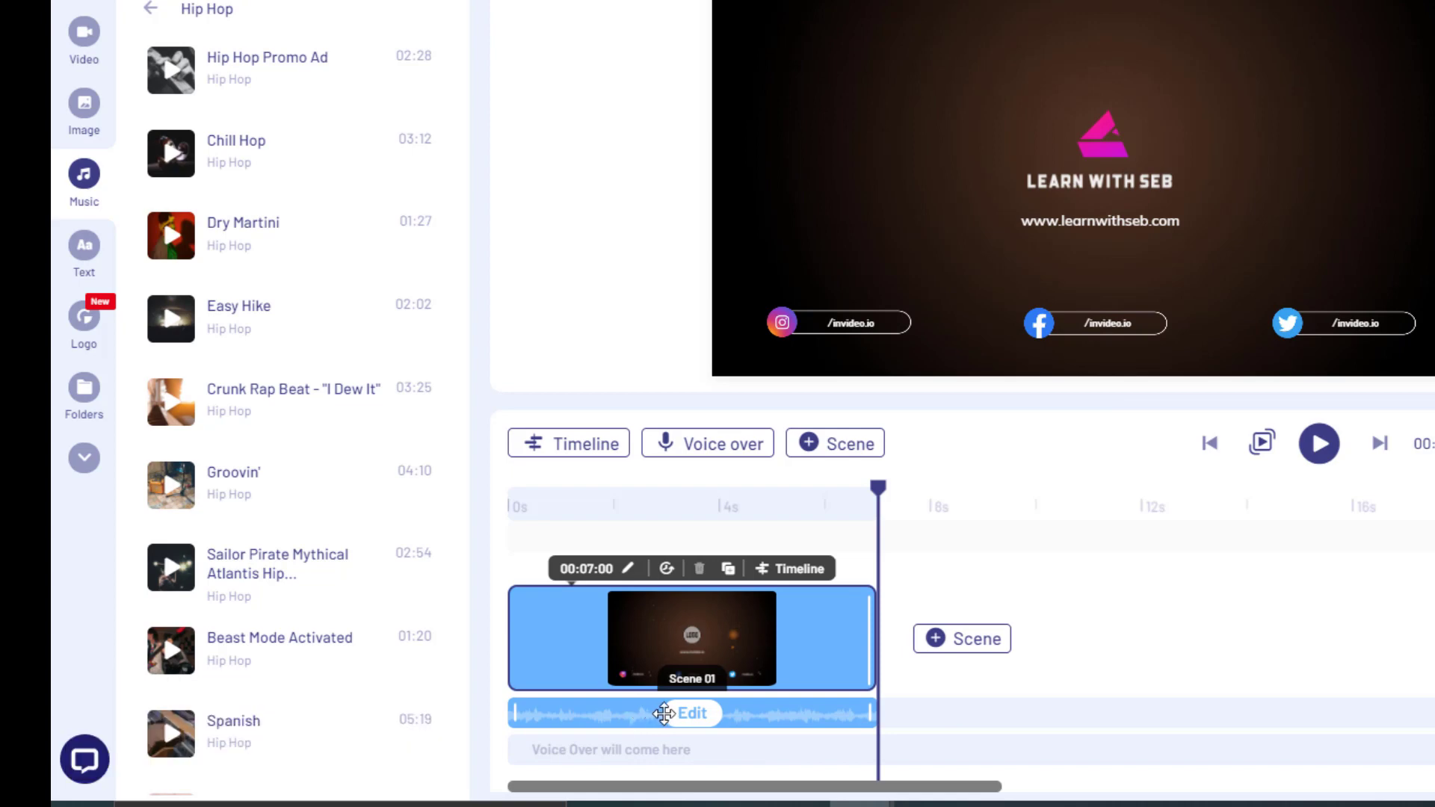
left_click(666, 713)
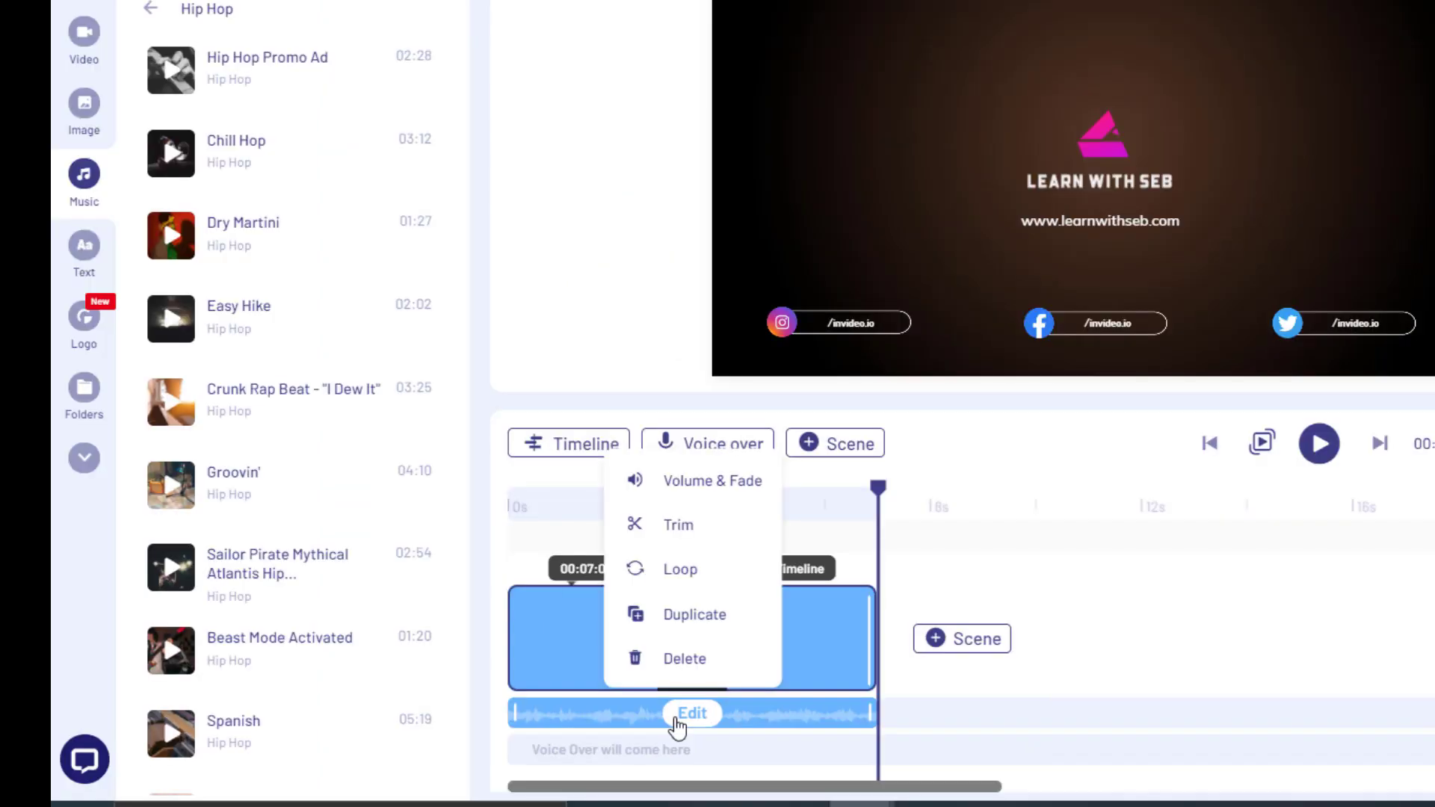
left_click(970, 558)
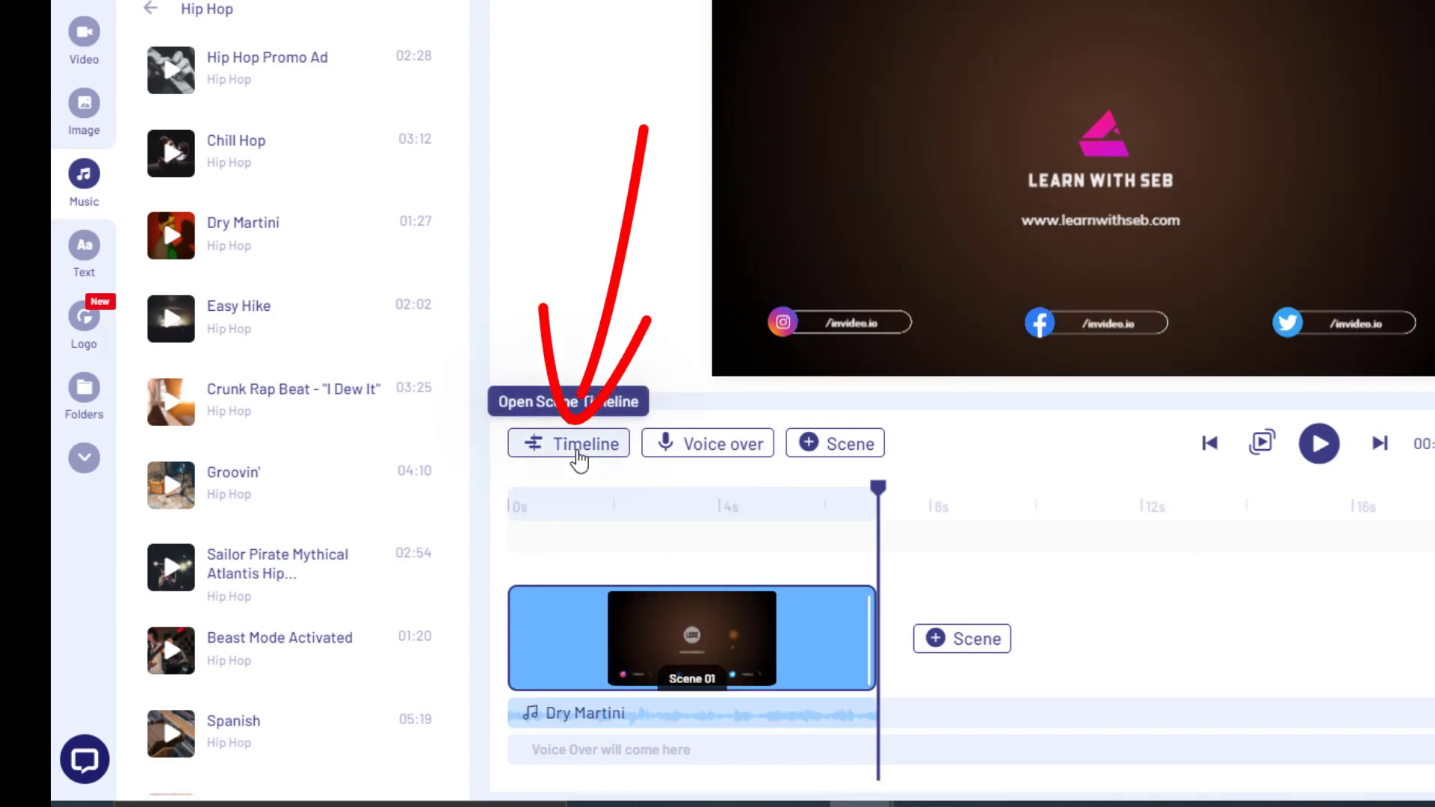
Step: Shift the Logo clip to end with Scene 1 and trim it to start later, then return to all scenes
left_click(579, 459)
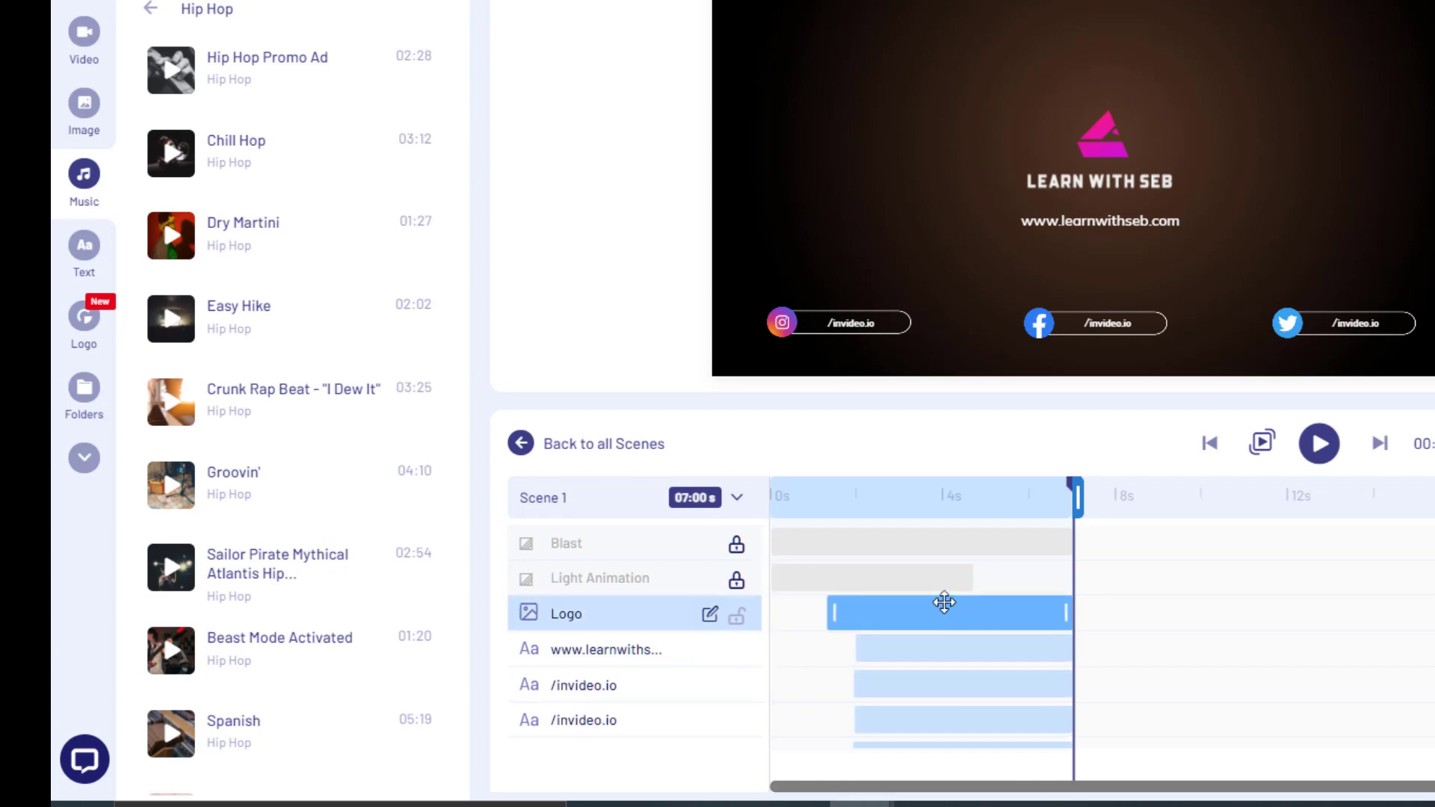
left_click(945, 610)
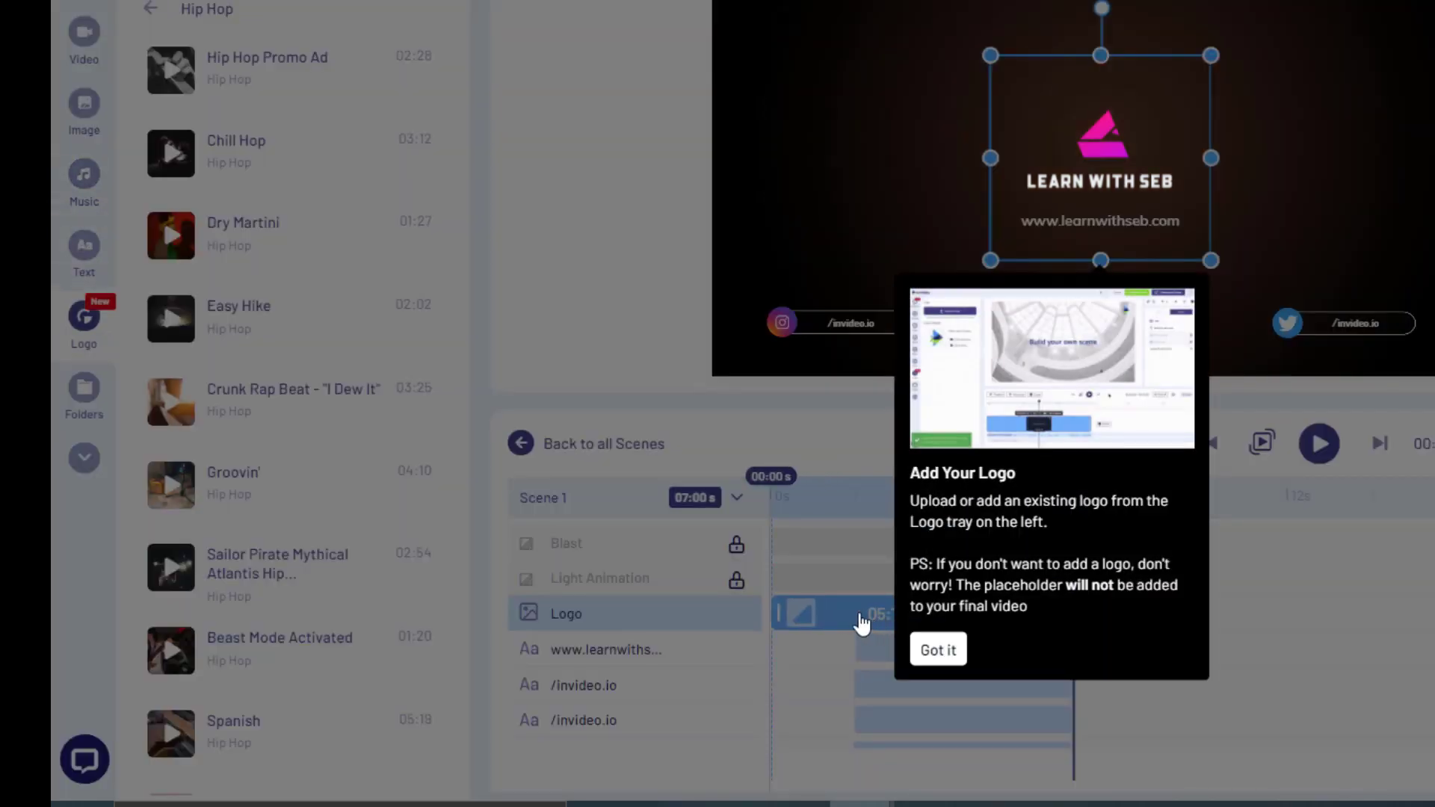
left_click(934, 656)
left_click_drag(909, 619, 964, 618)
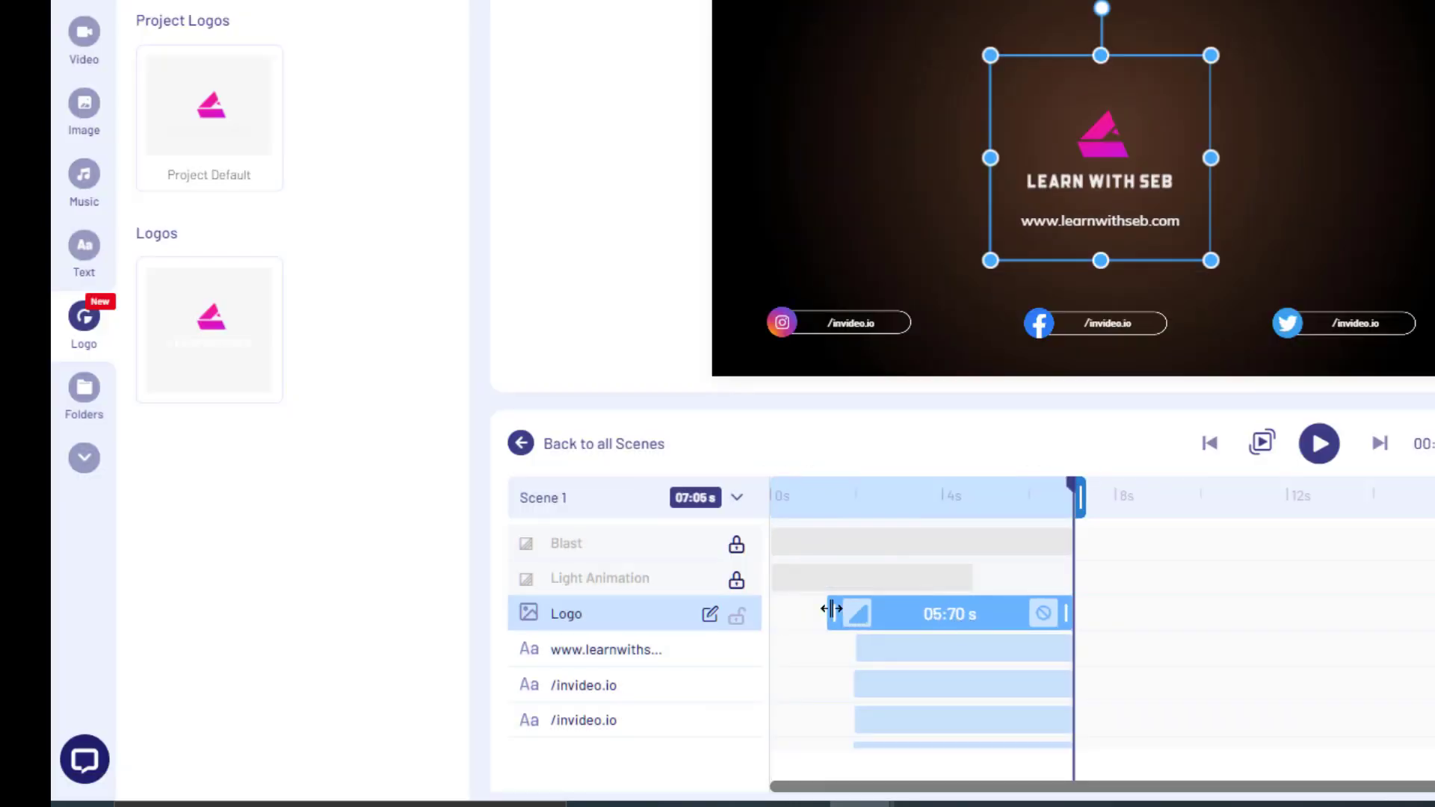
mouse_move(828, 609)
left_mouse_down()
mouse_move(919, 609)
mouse_move(810, 609)
mouse_move(930, 610)
mouse_move(819, 610)
left_mouse_up()
left_click(1175, 706)
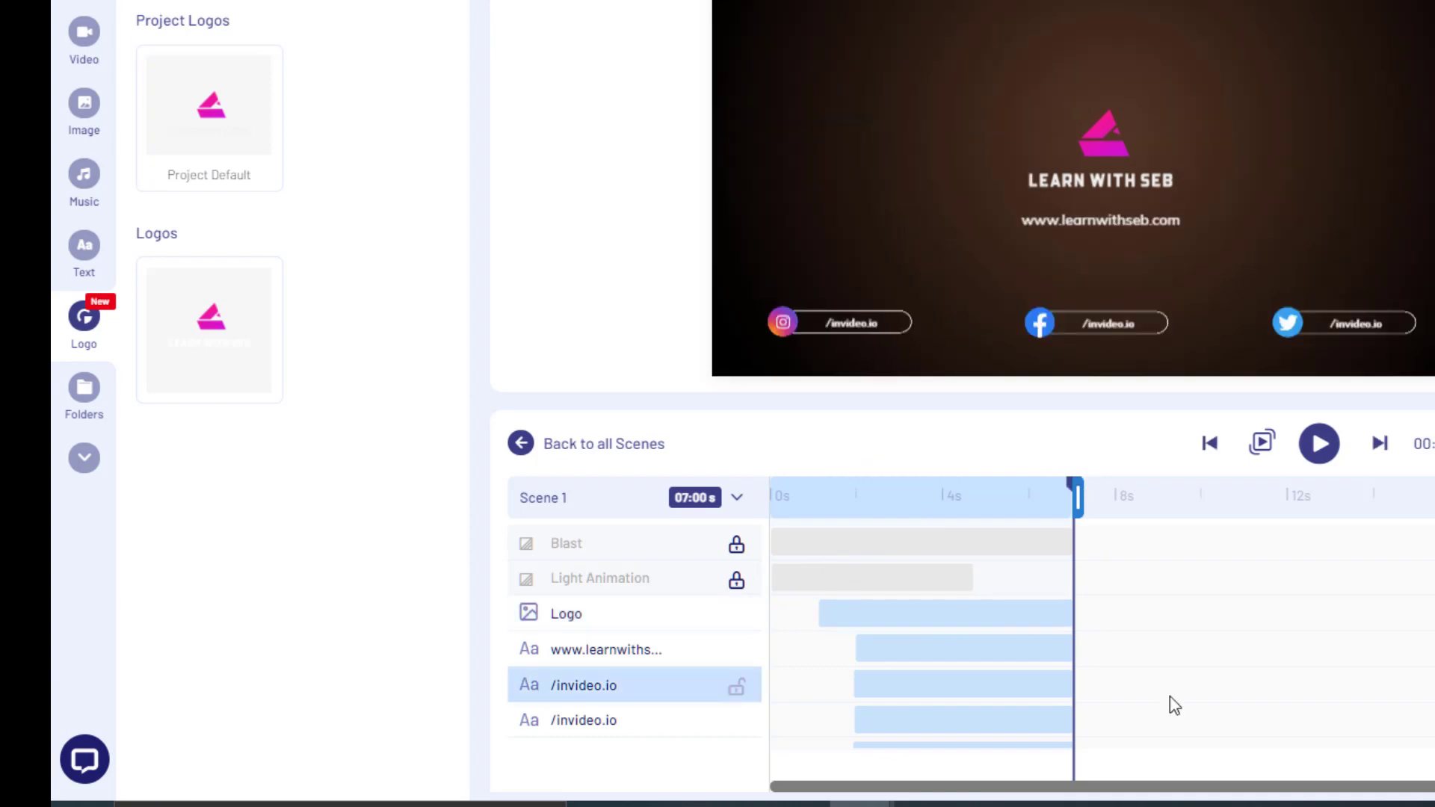
left_click(1000, 637)
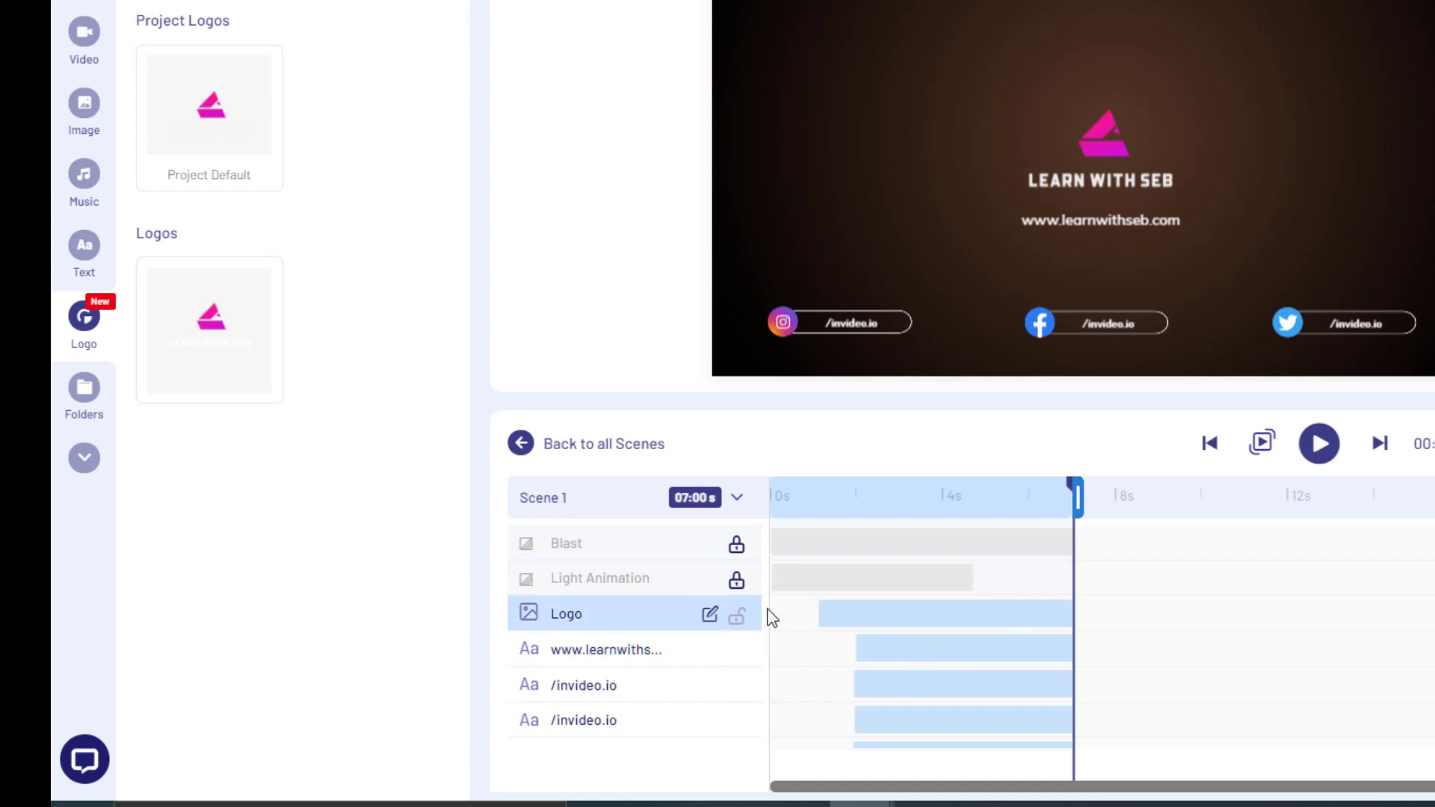
left_click(521, 446)
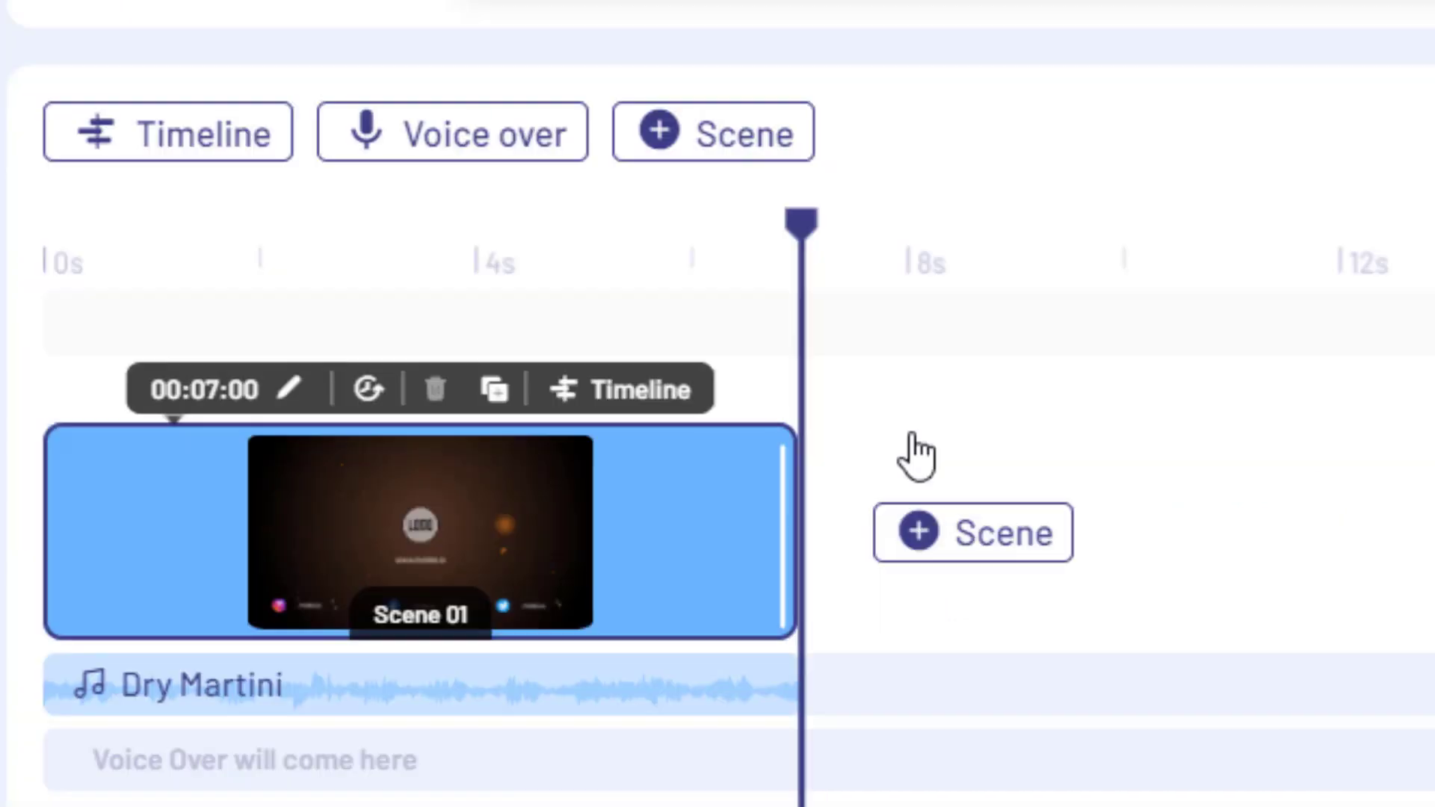
Step: Add a Blank Scene as Scene 02 after Scene 01 and confirm it
left_click(926, 644)
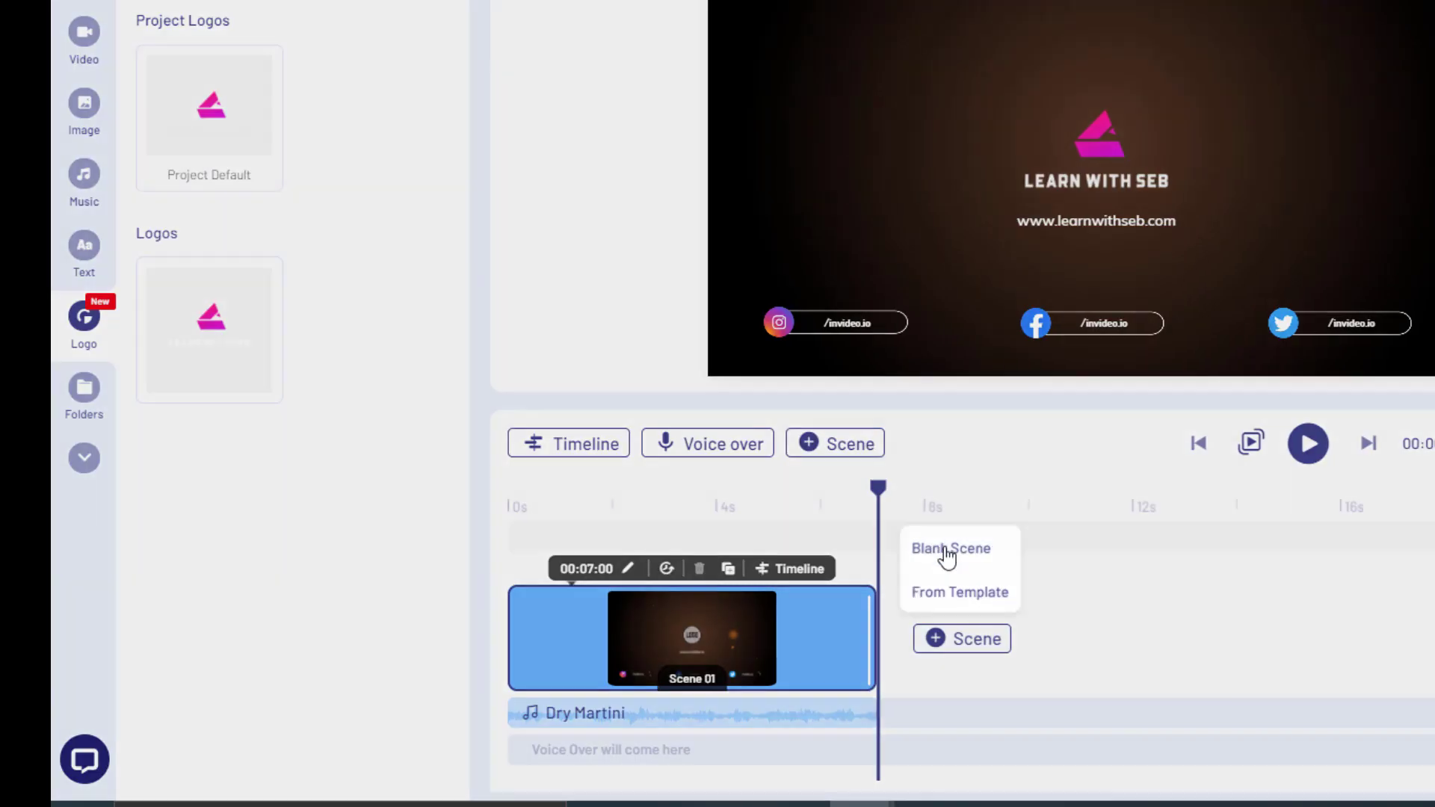
left_click(947, 554)
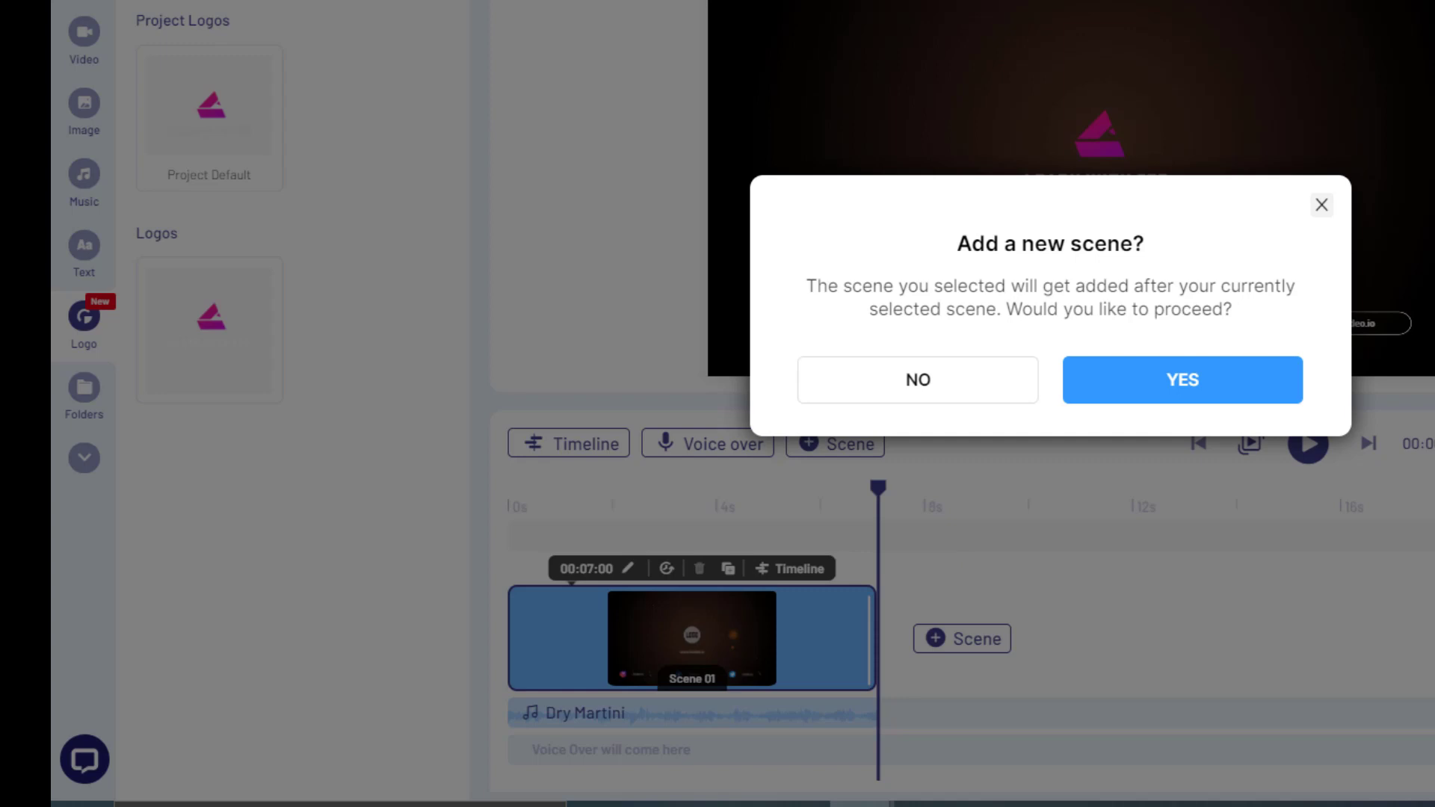
left_click(1245, 394)
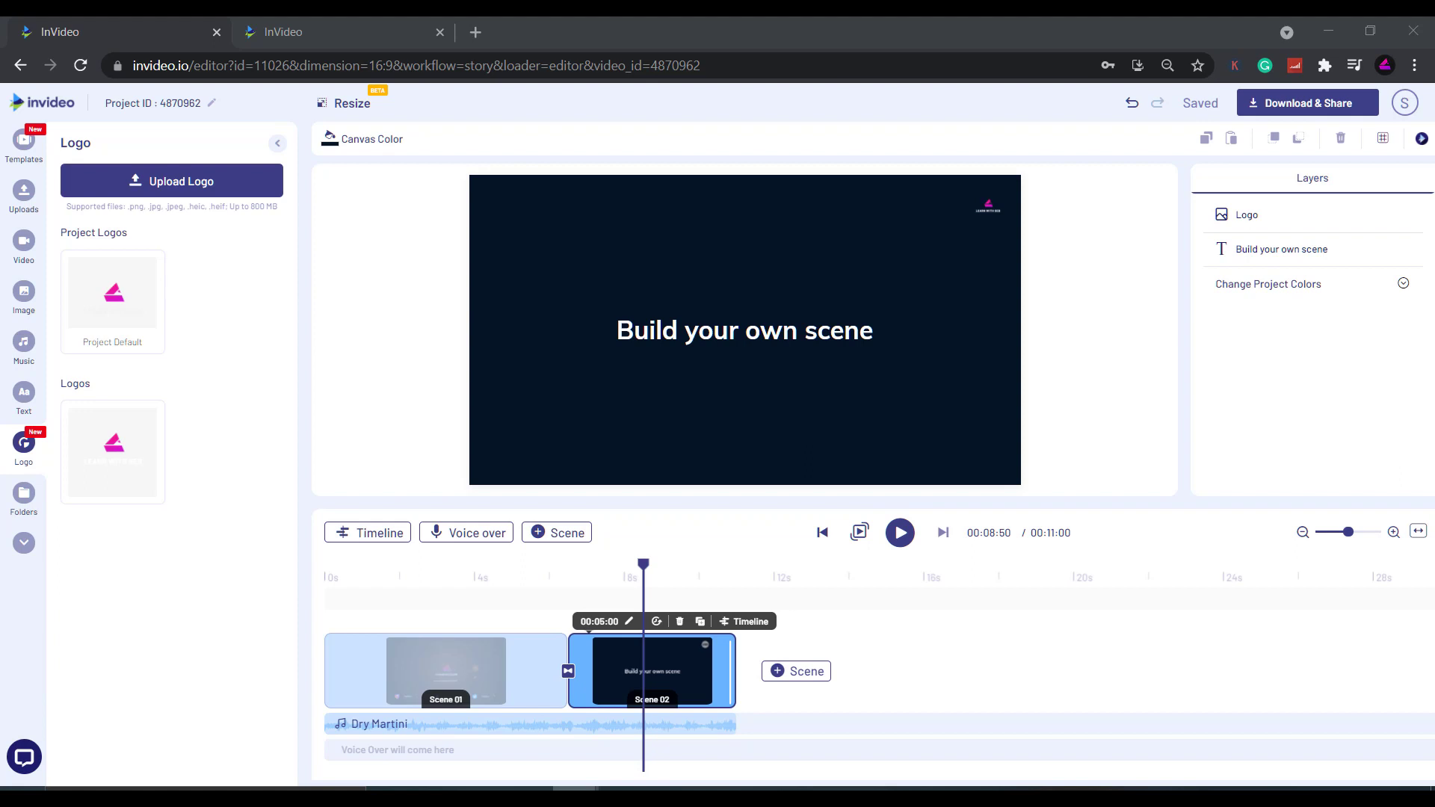
Step: Replace Scene 02's placeholder with 'LEARN | CREATE | GROW' on one line and remove the logo from this scene only
left_click(725, 333)
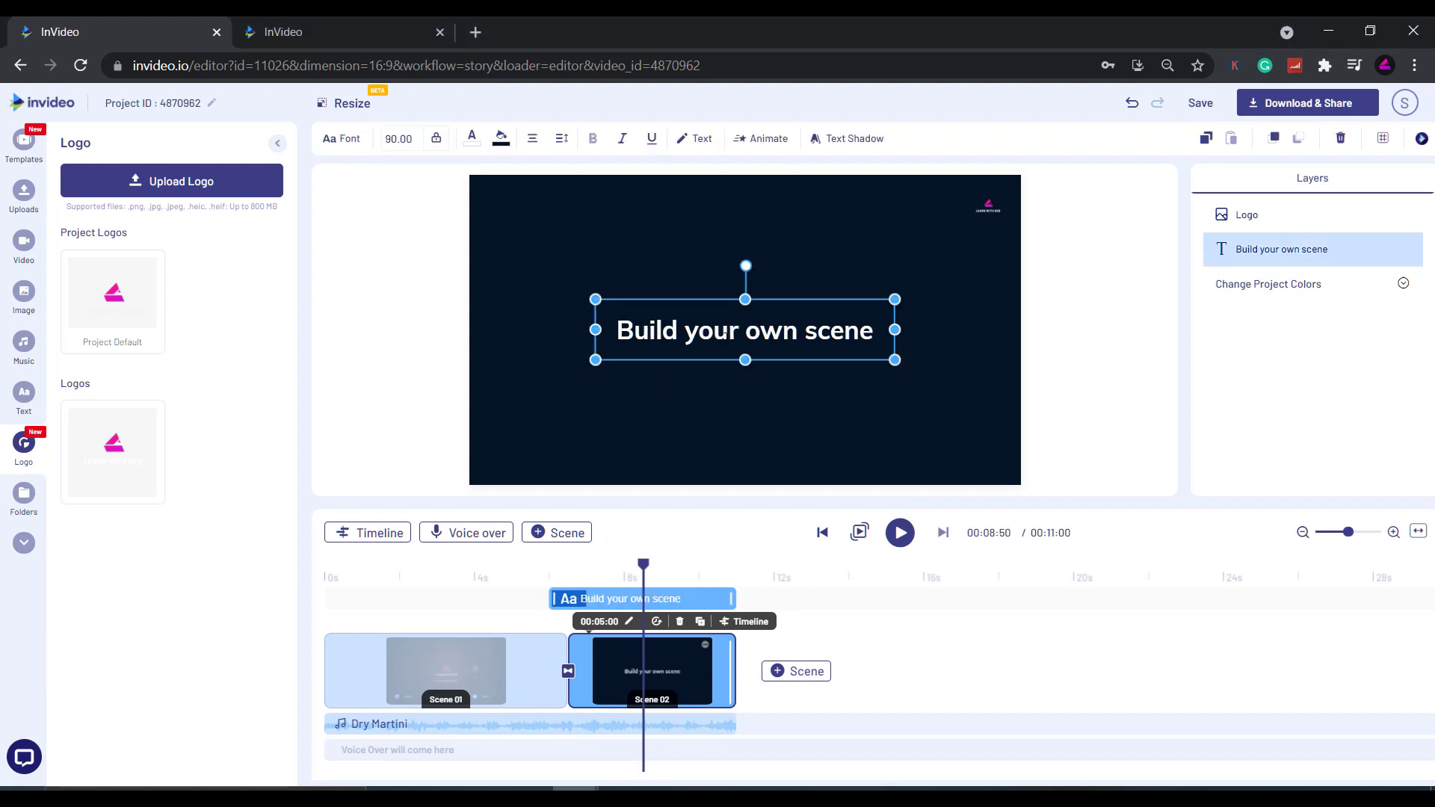
double_click(725, 334)
type("LEARN | CREATE | GROW")
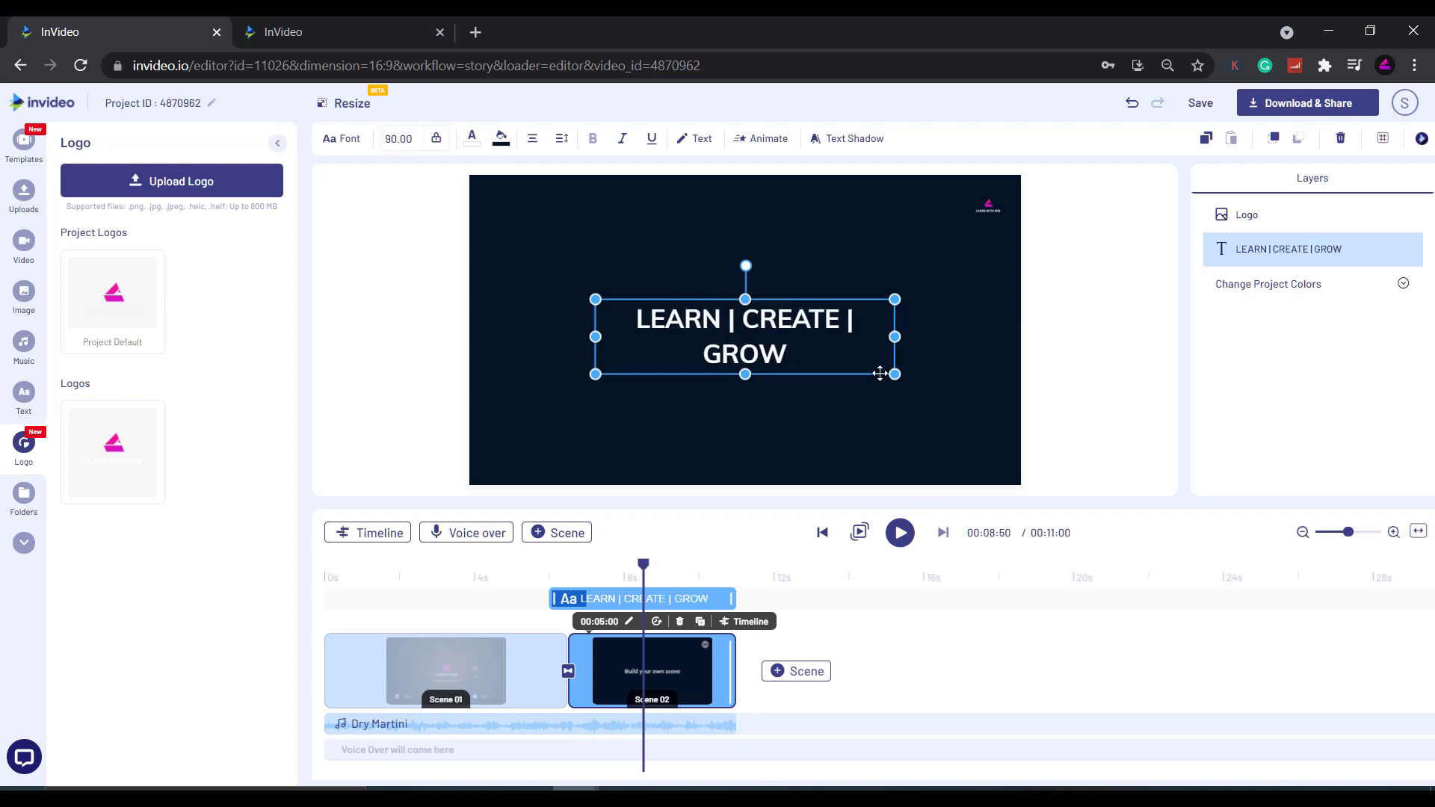
left_click_drag(880, 374, 728, 340)
left_click(986, 206)
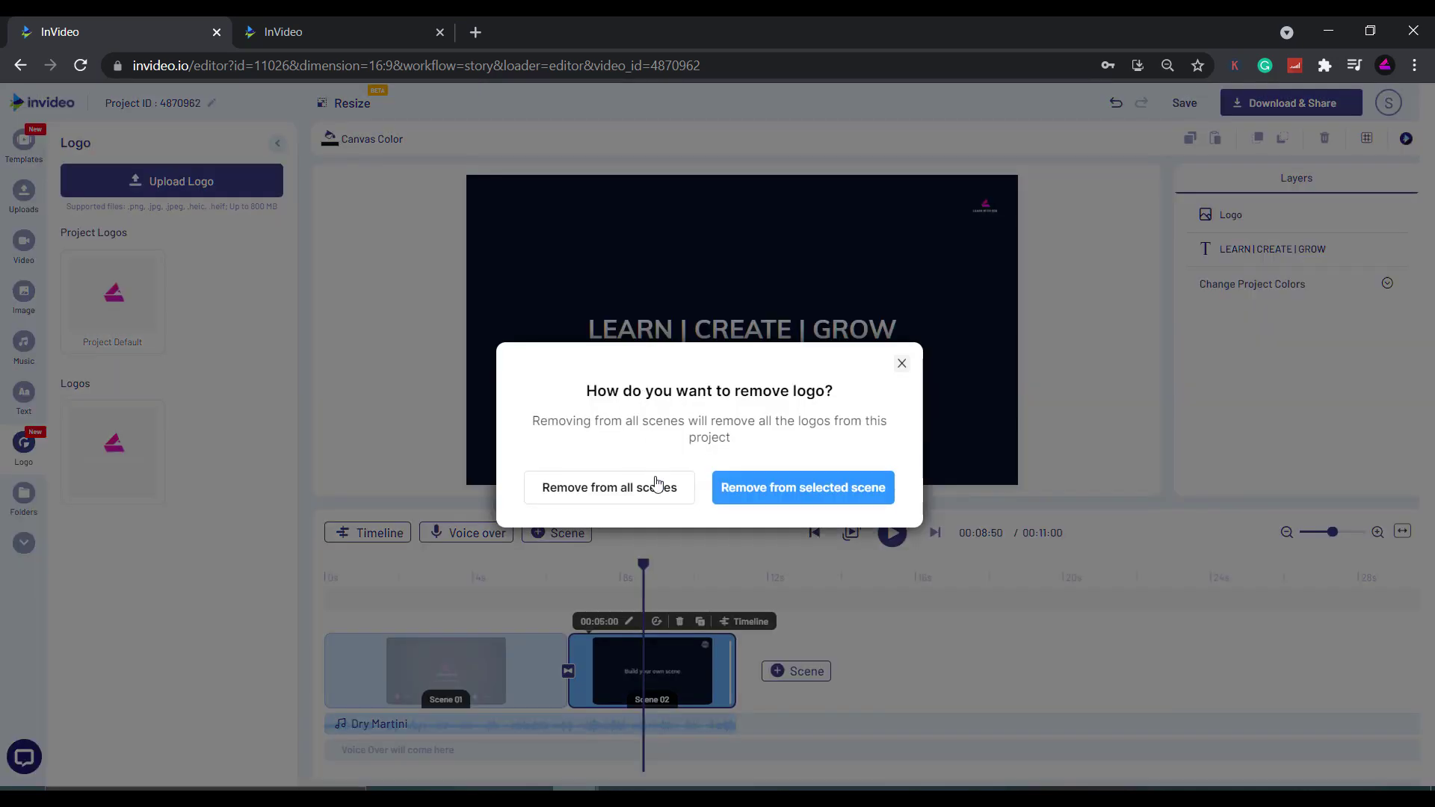
left_click(740, 490)
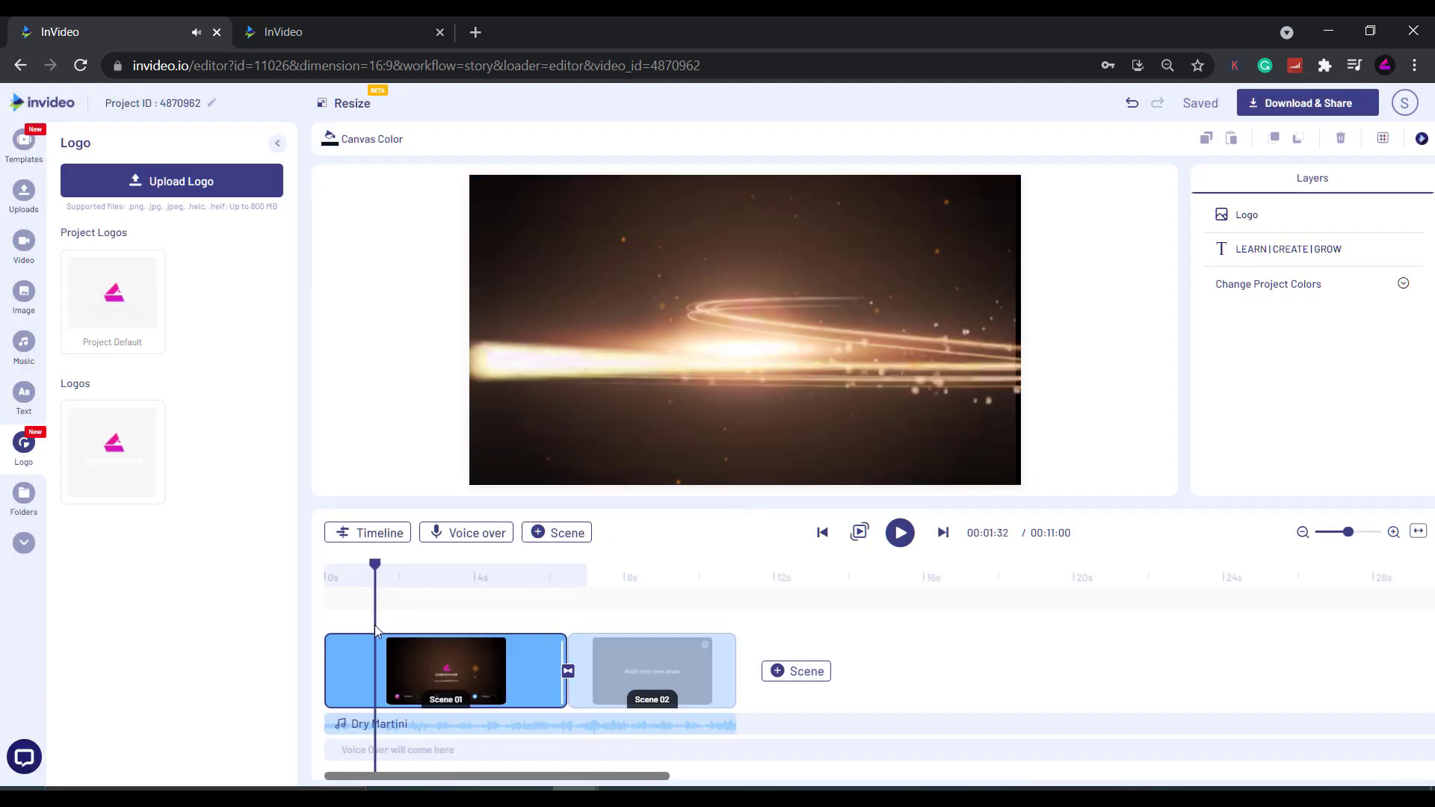
left_click(902, 537)
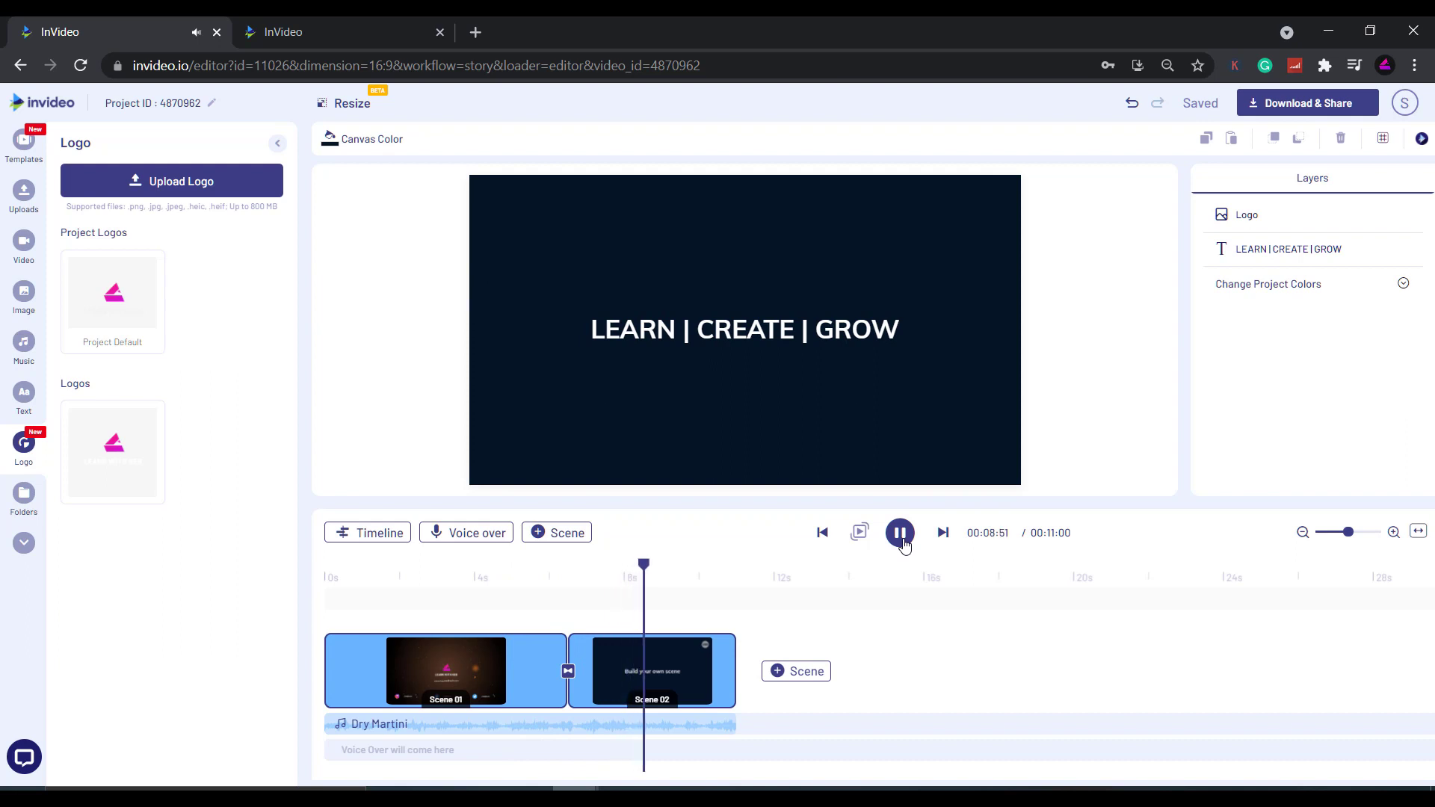
key("XF86AudioLowerVolume")
left_click(901, 535)
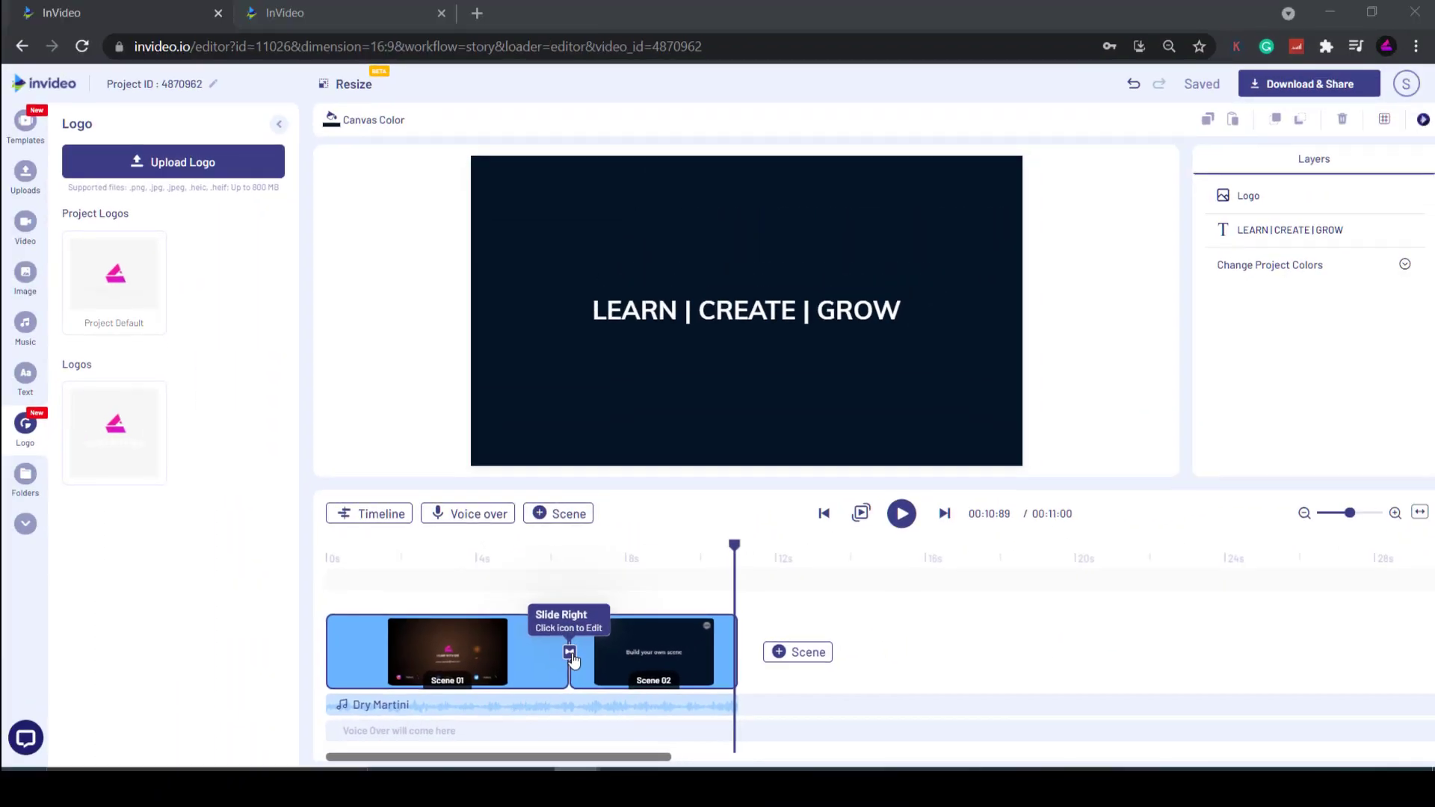
Step: Choose Fade from the Recommended transitions for the Scene 01–Scene 02 transition
left_click(571, 654)
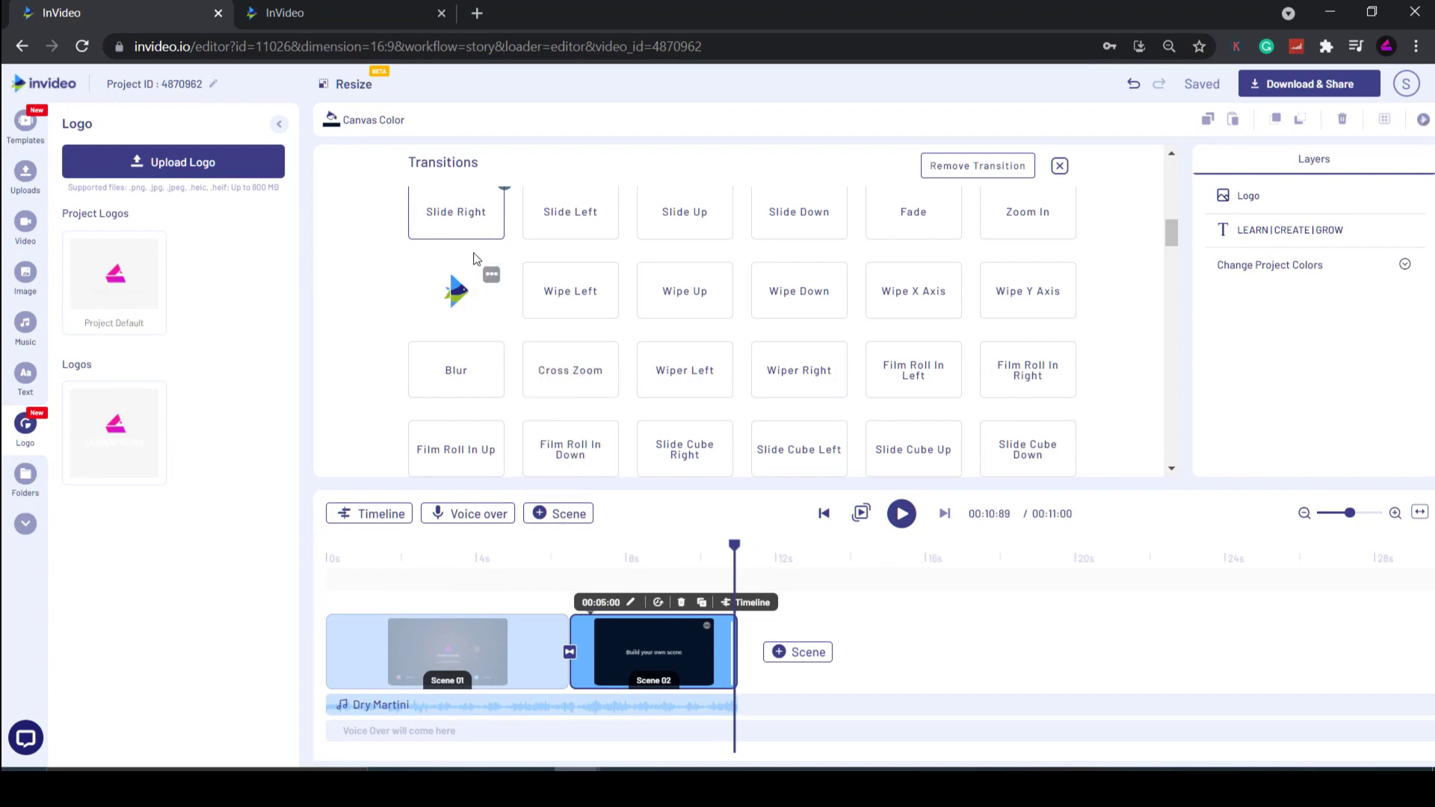
mouse_move(478, 196)
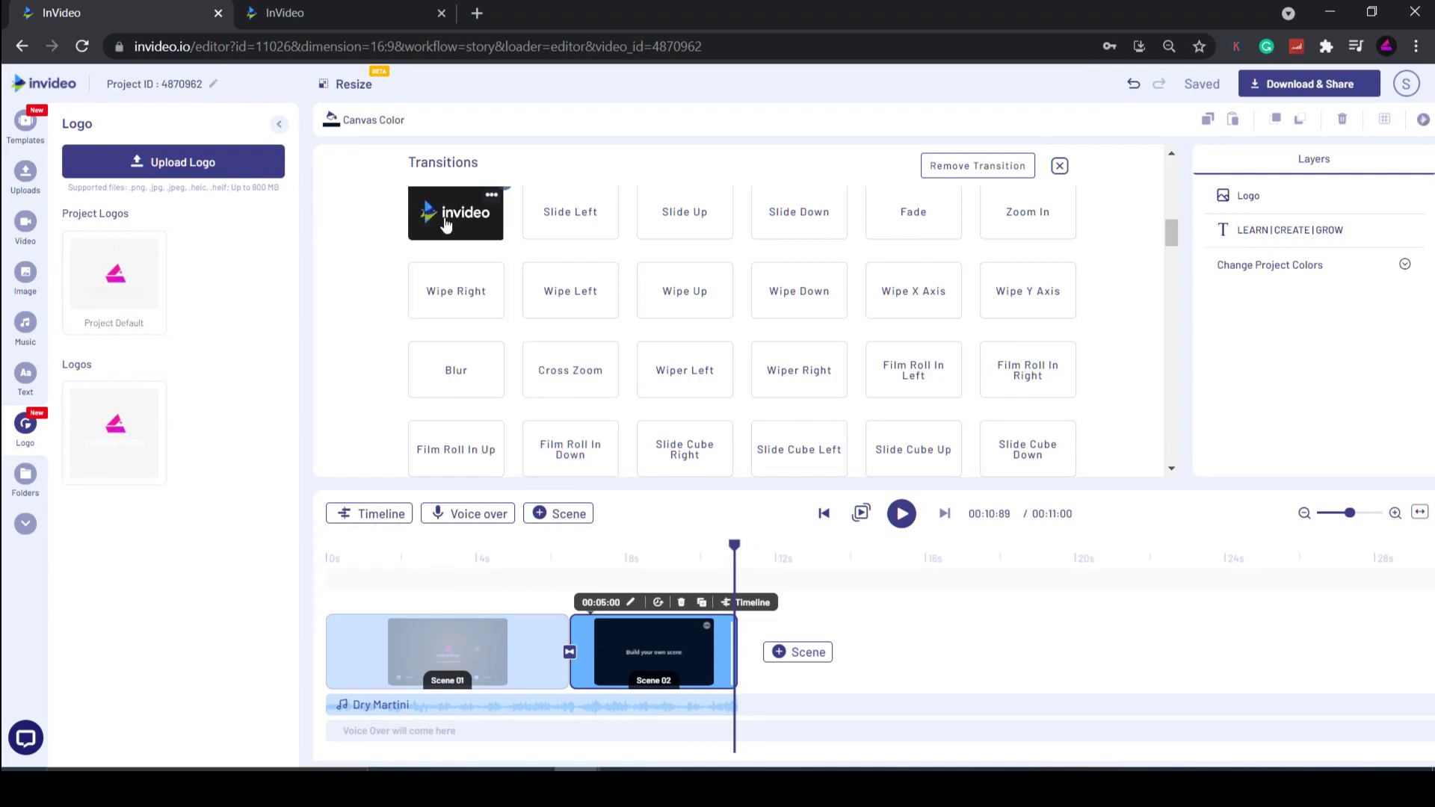
scroll(448, 239, "up", 10)
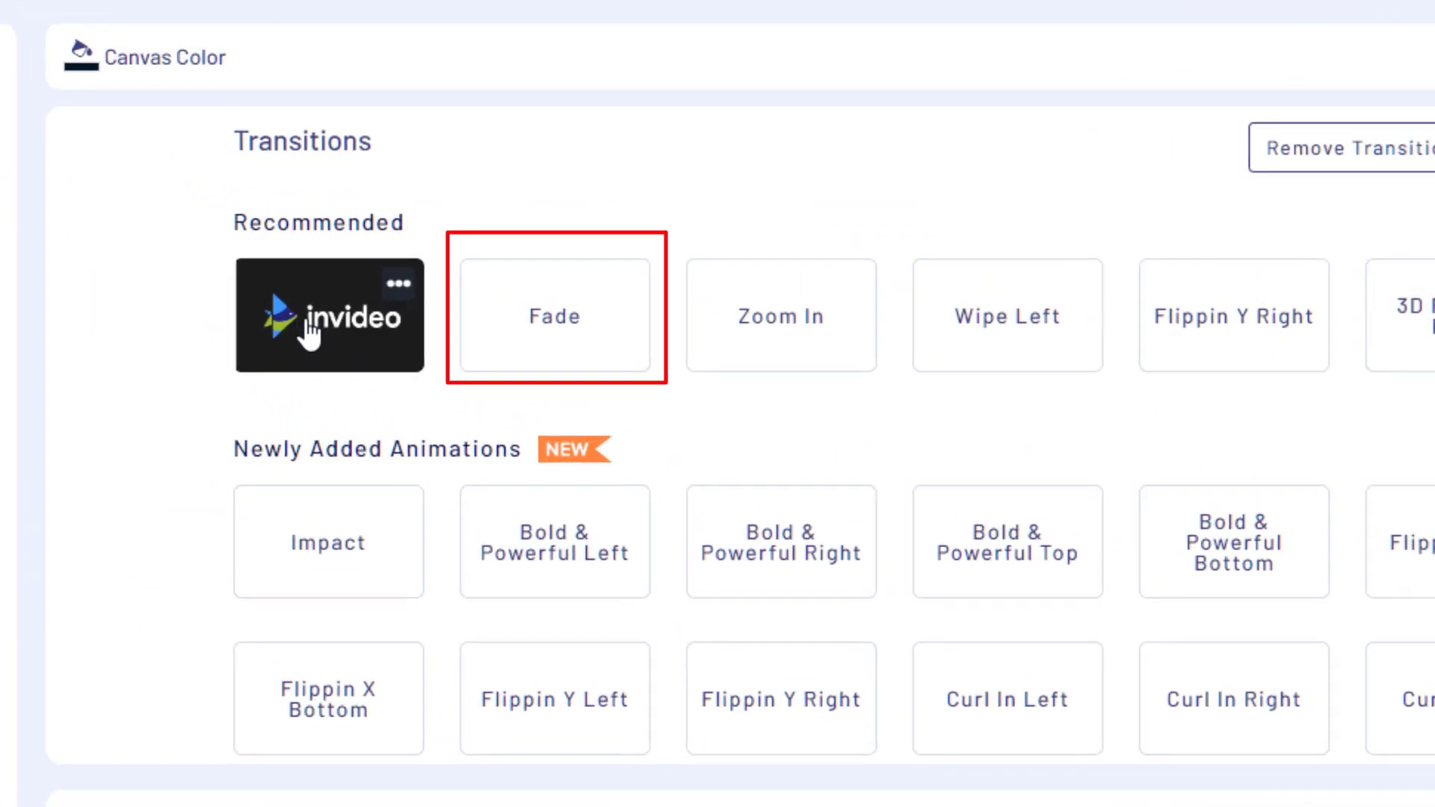
mouse_move(550, 266)
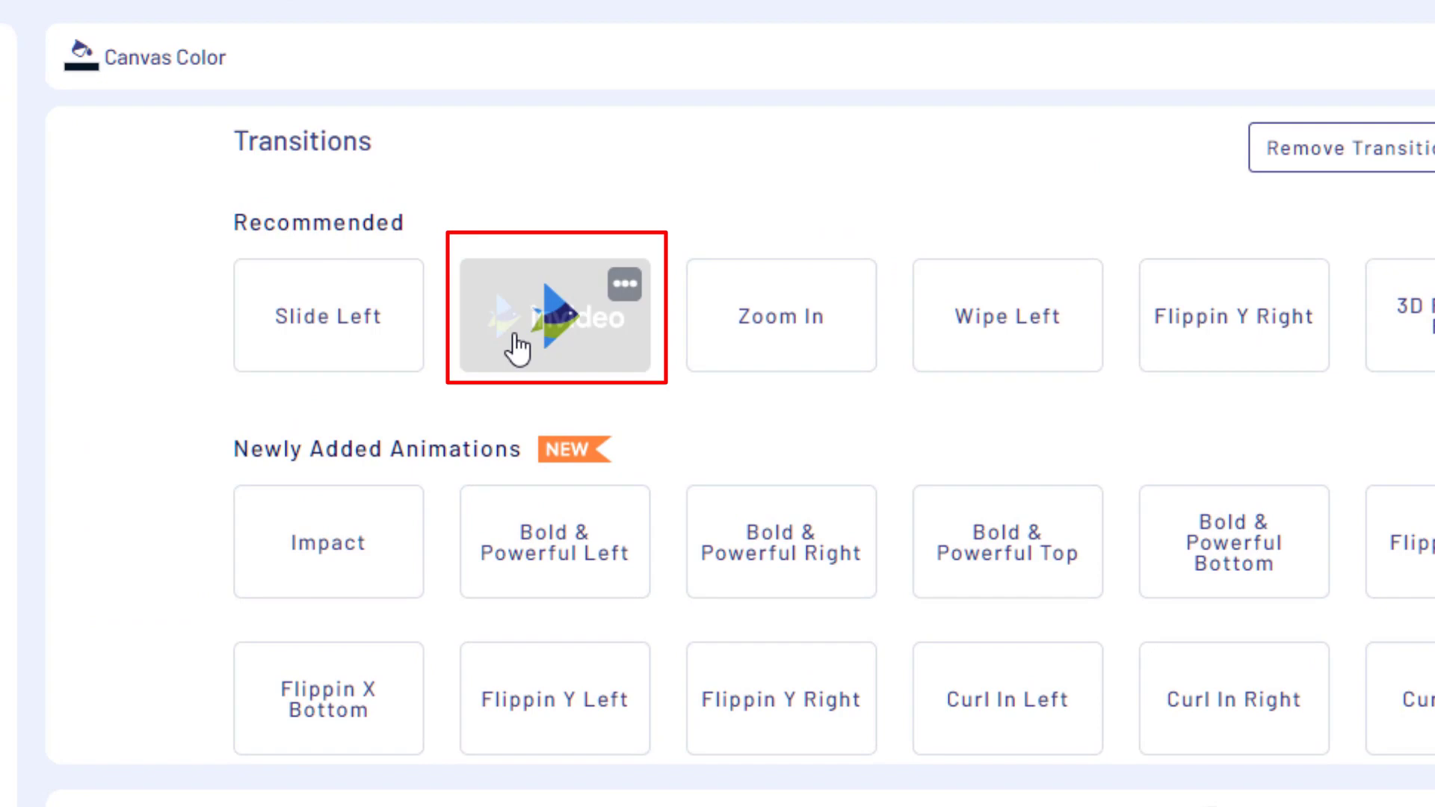
mouse_move(756, 328)
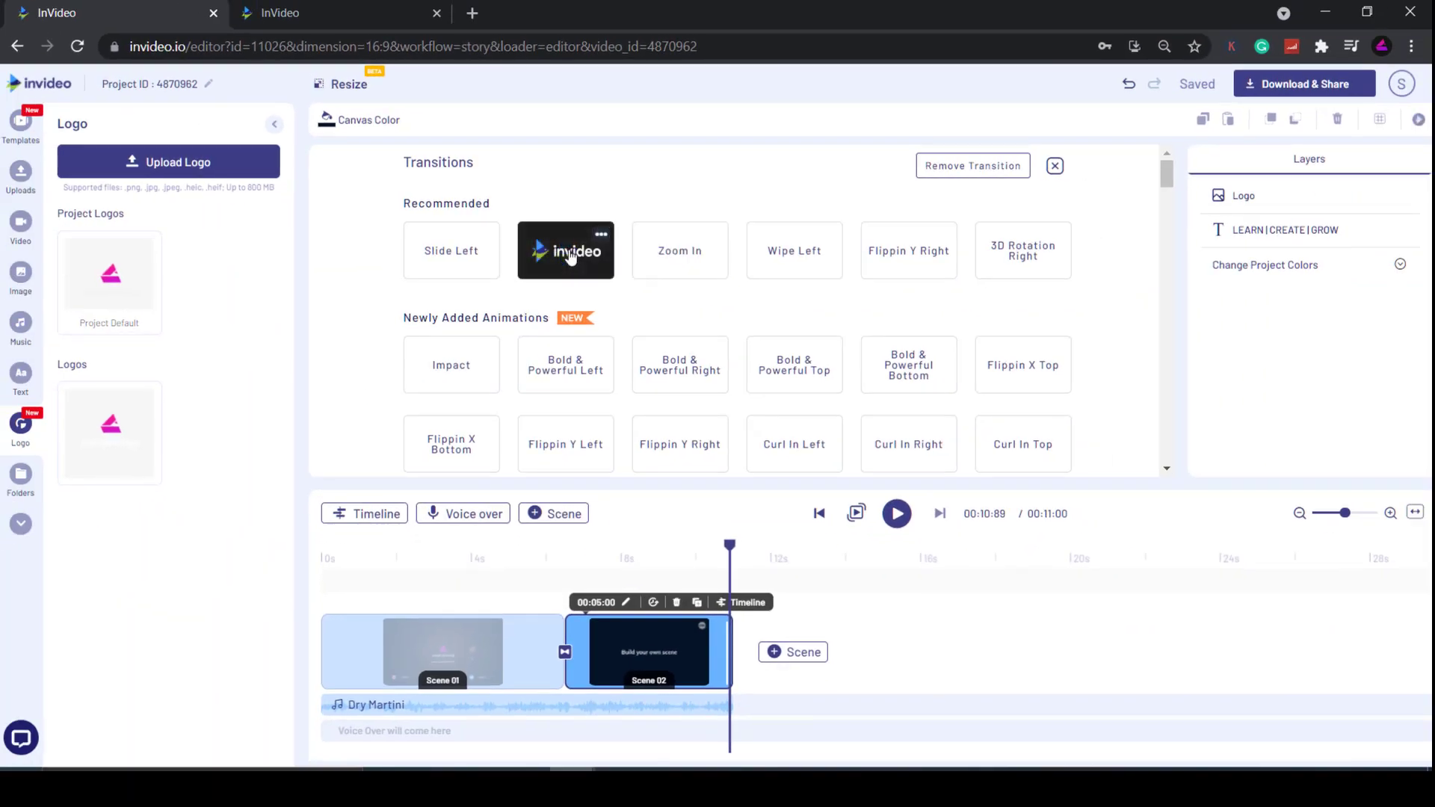
left_click(570, 257)
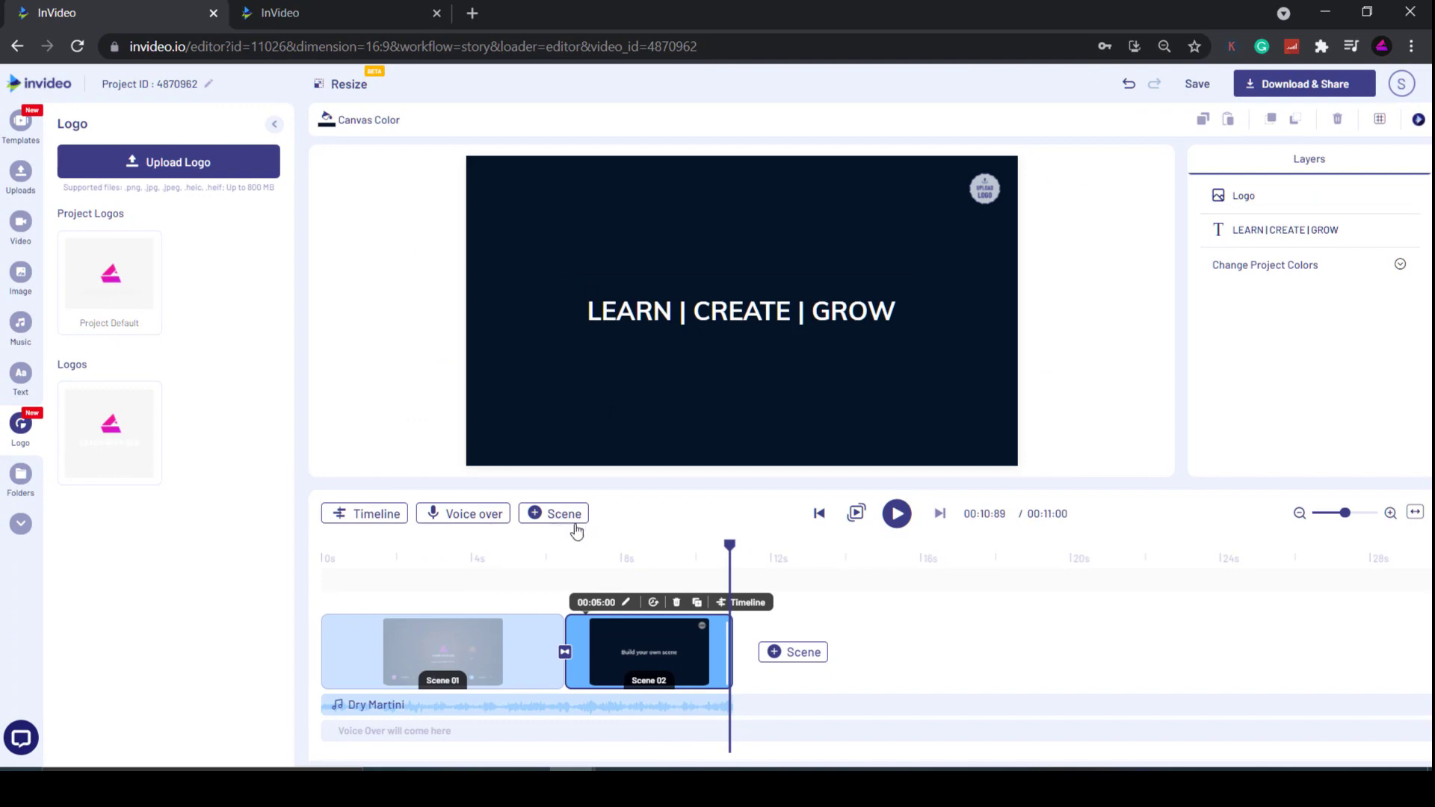
Step: Preview the fade from about 4 seconds, then open the stock video library for Scene 02
left_click(475, 559)
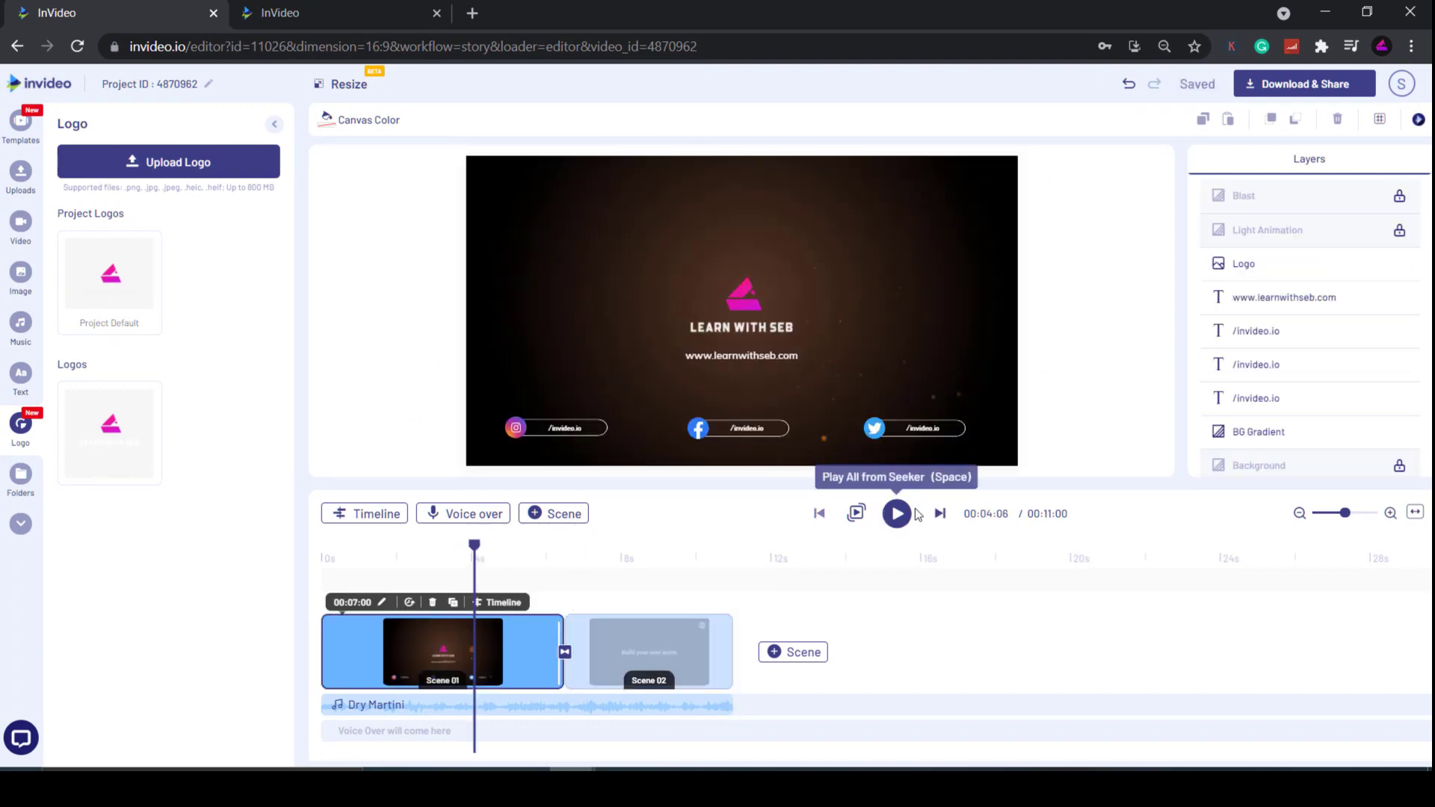
left_click(898, 515)
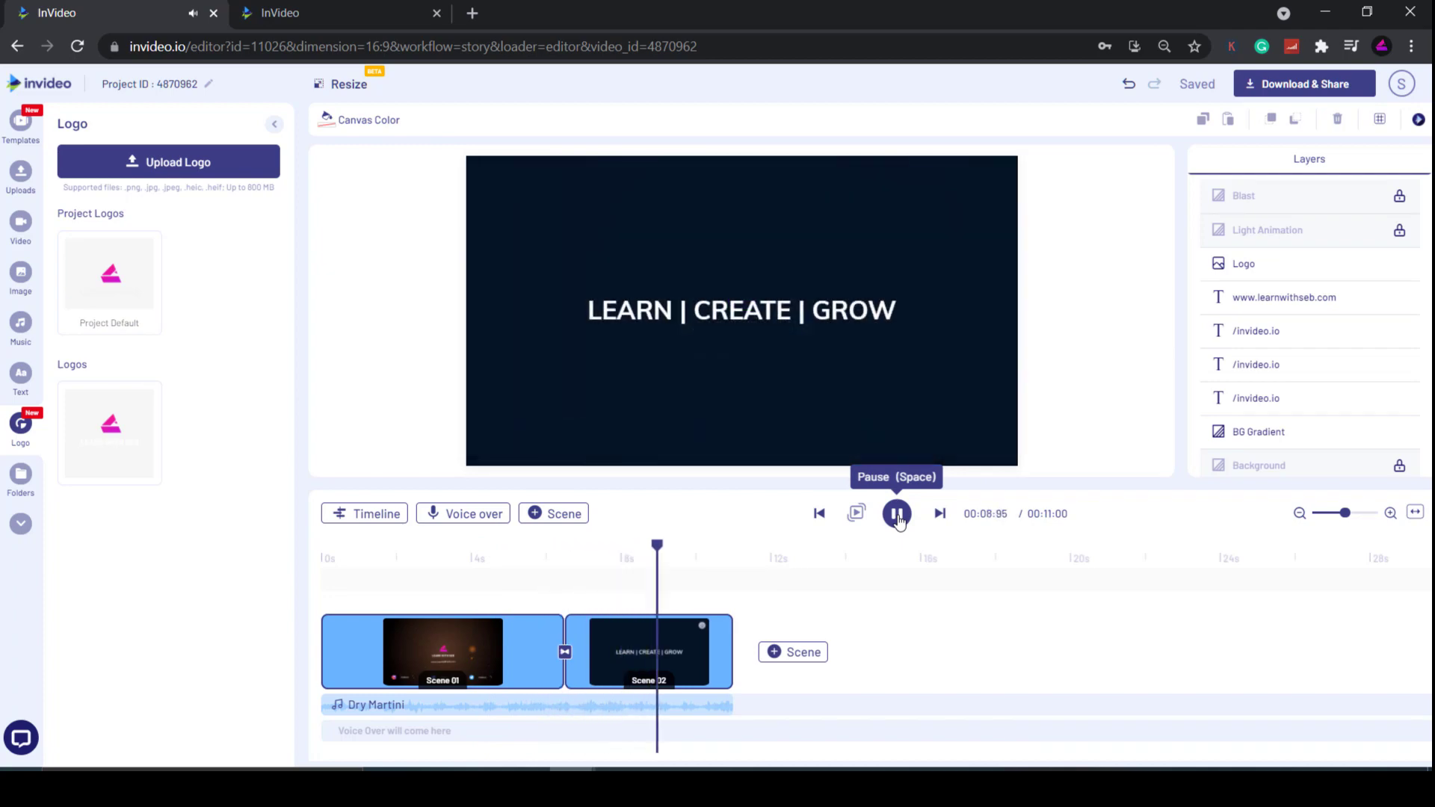
left_click(898, 516)
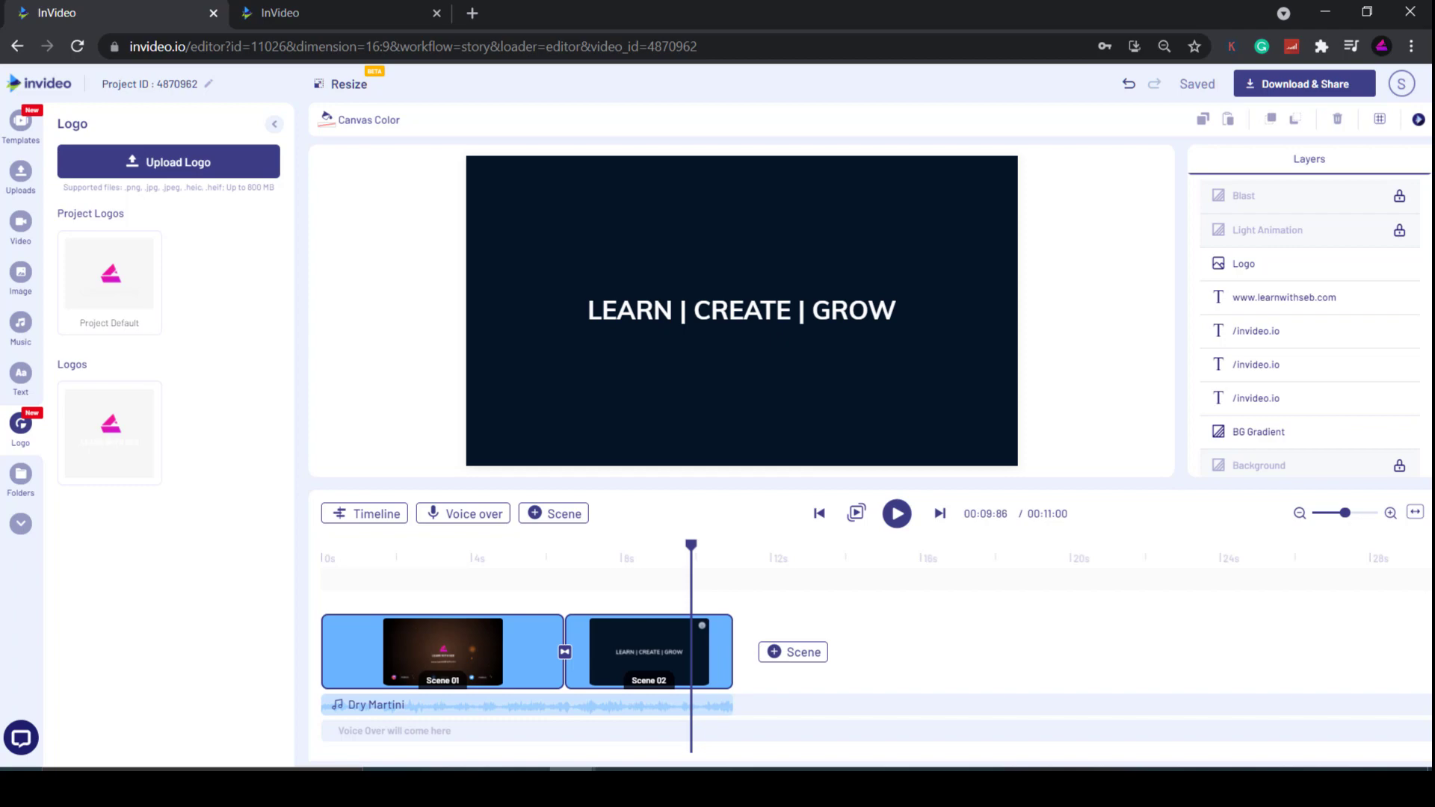
left_click(649, 650)
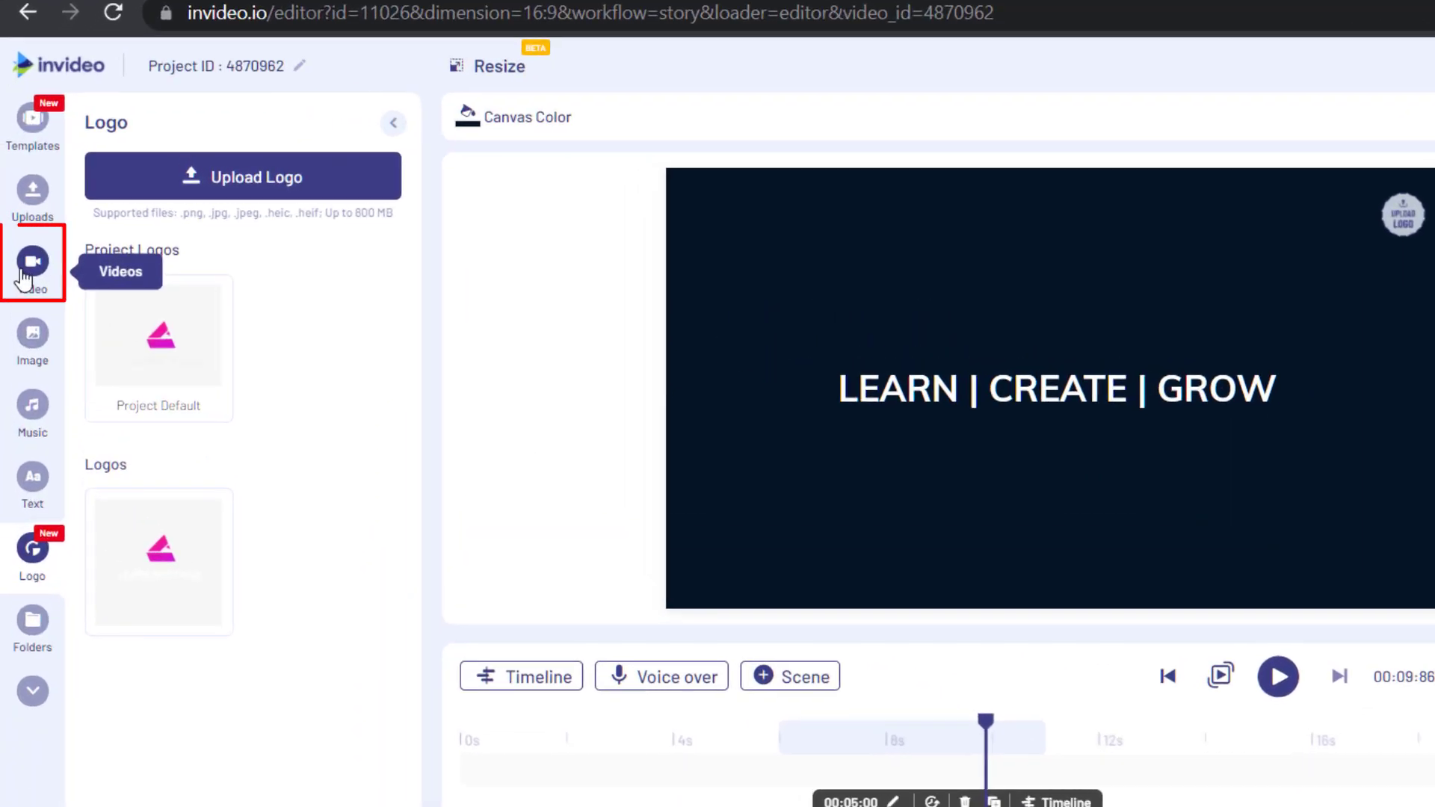
left_click(25, 278)
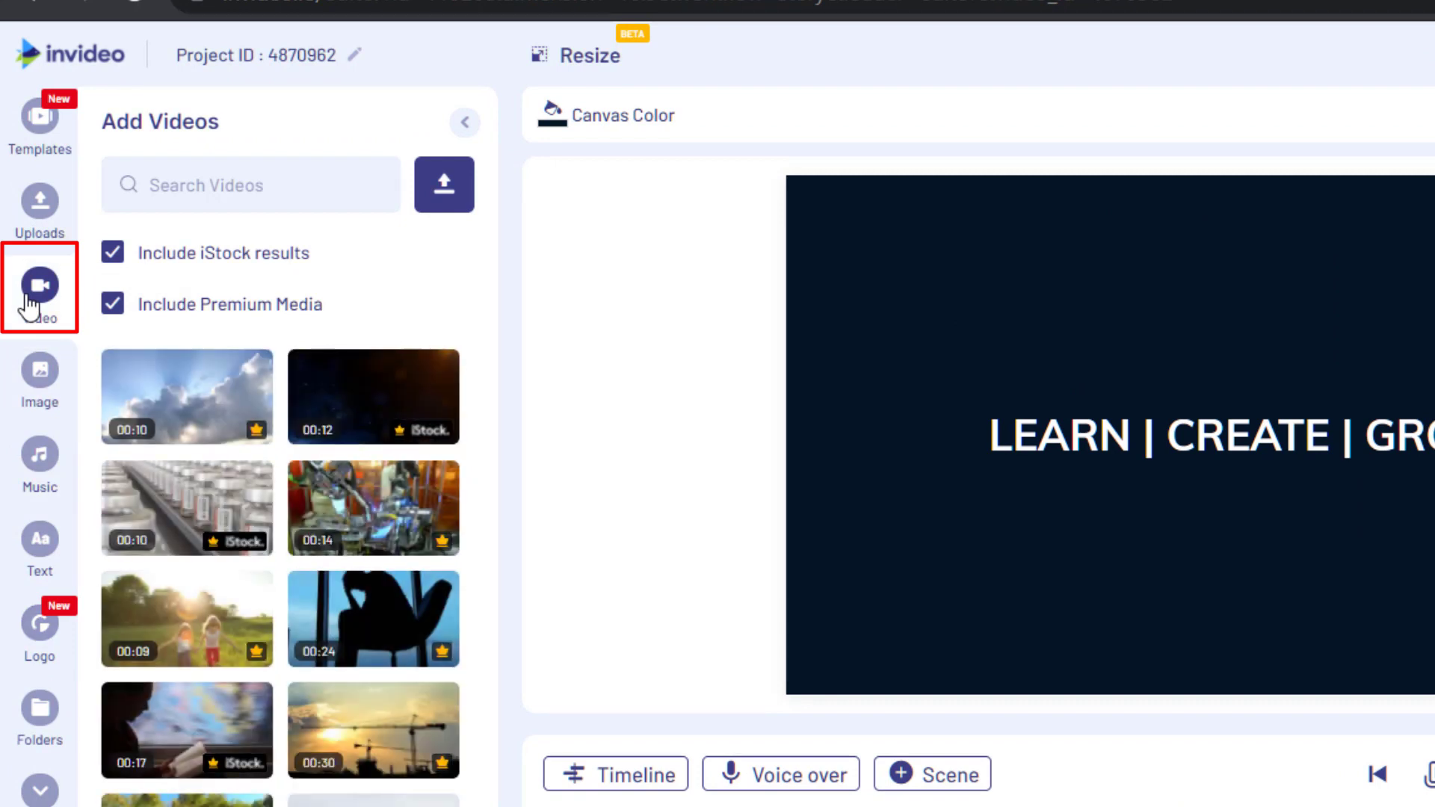
Step: Search stock videos for 'learn' and drop the 30-second woman-at-laptop clip onto Scene 02 as a layer
left_click(199, 183)
key("Return")
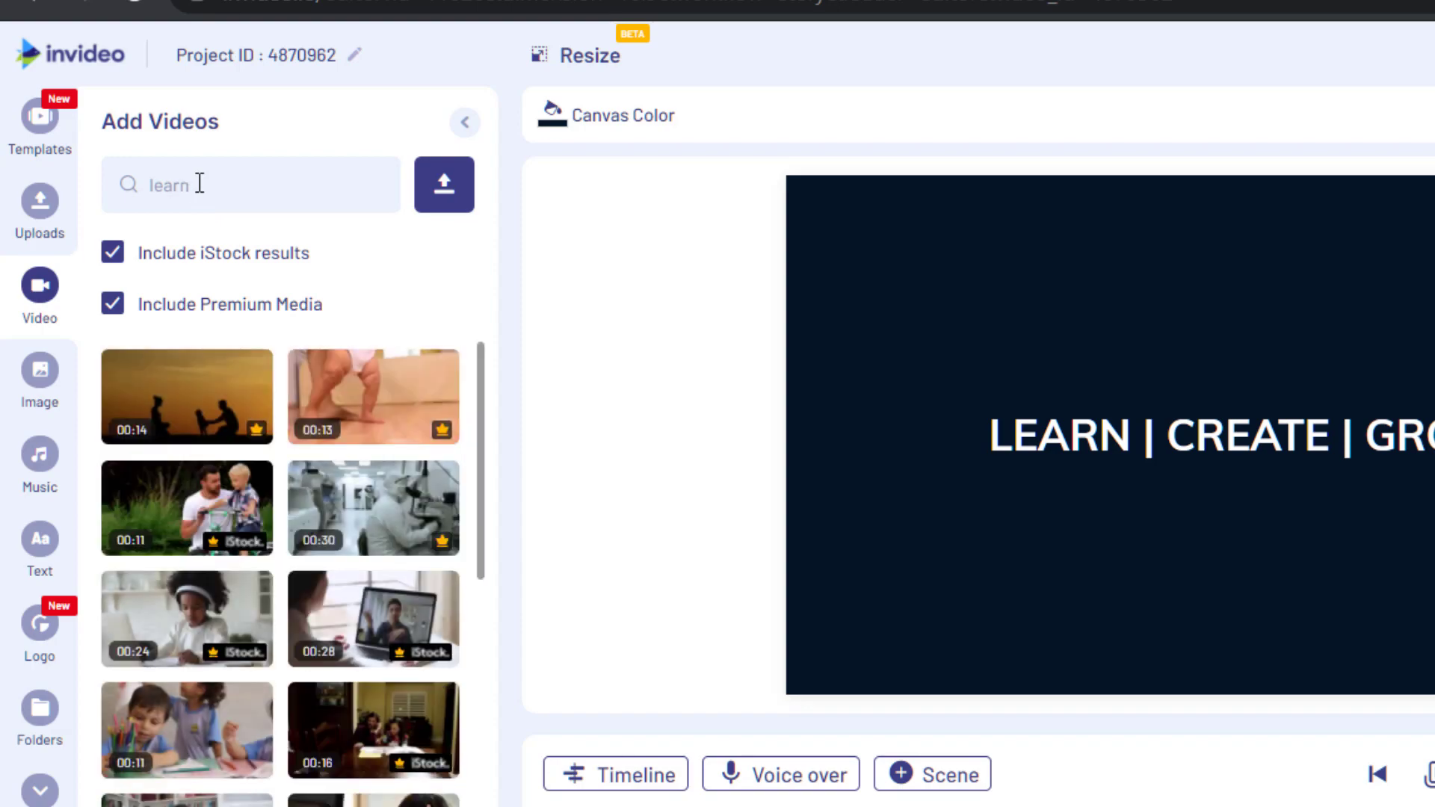
scroll(327, 512, "down", 2)
scroll(327, 512, "down", 2)
scroll(187, 673, "down", 3)
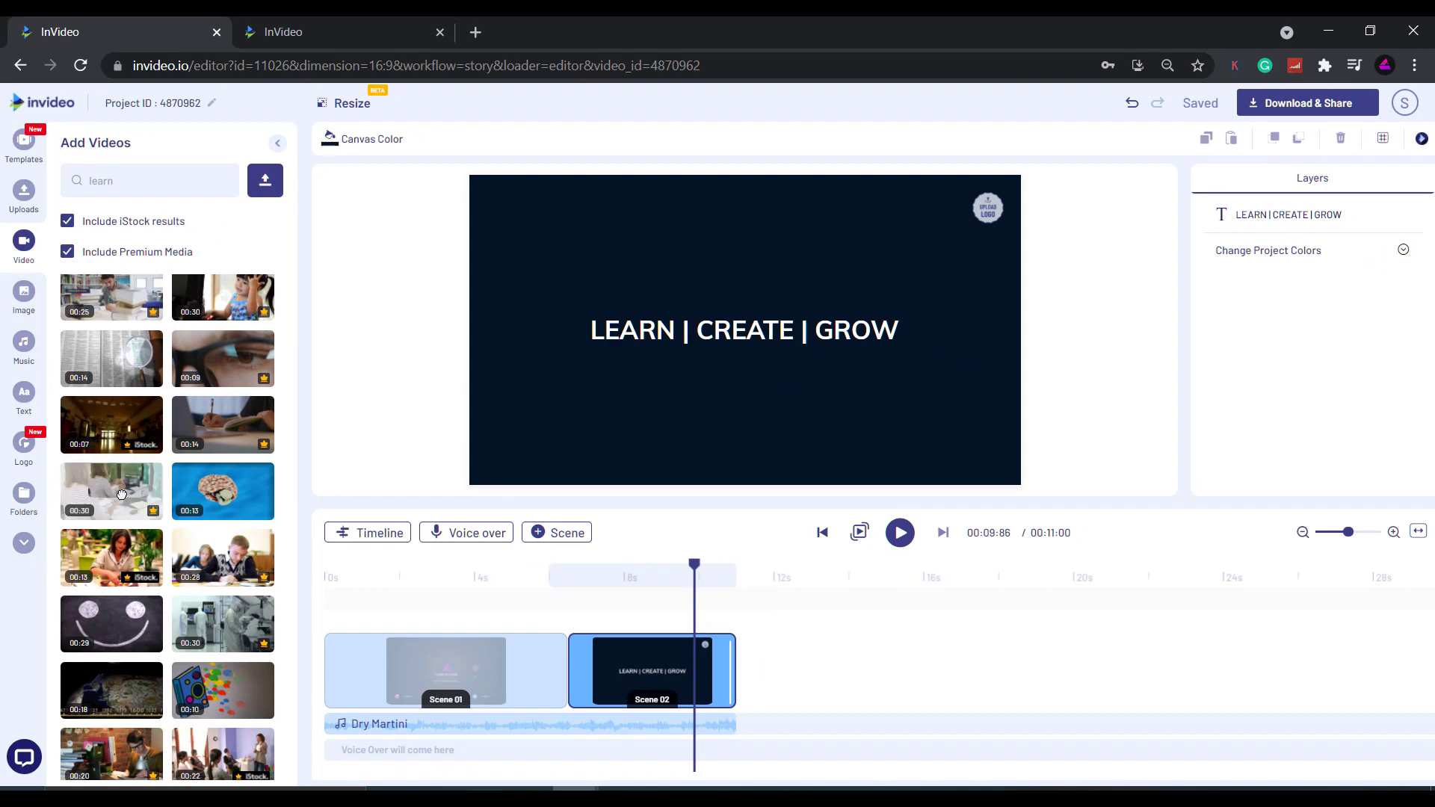
left_click_drag(114, 533, 683, 677)
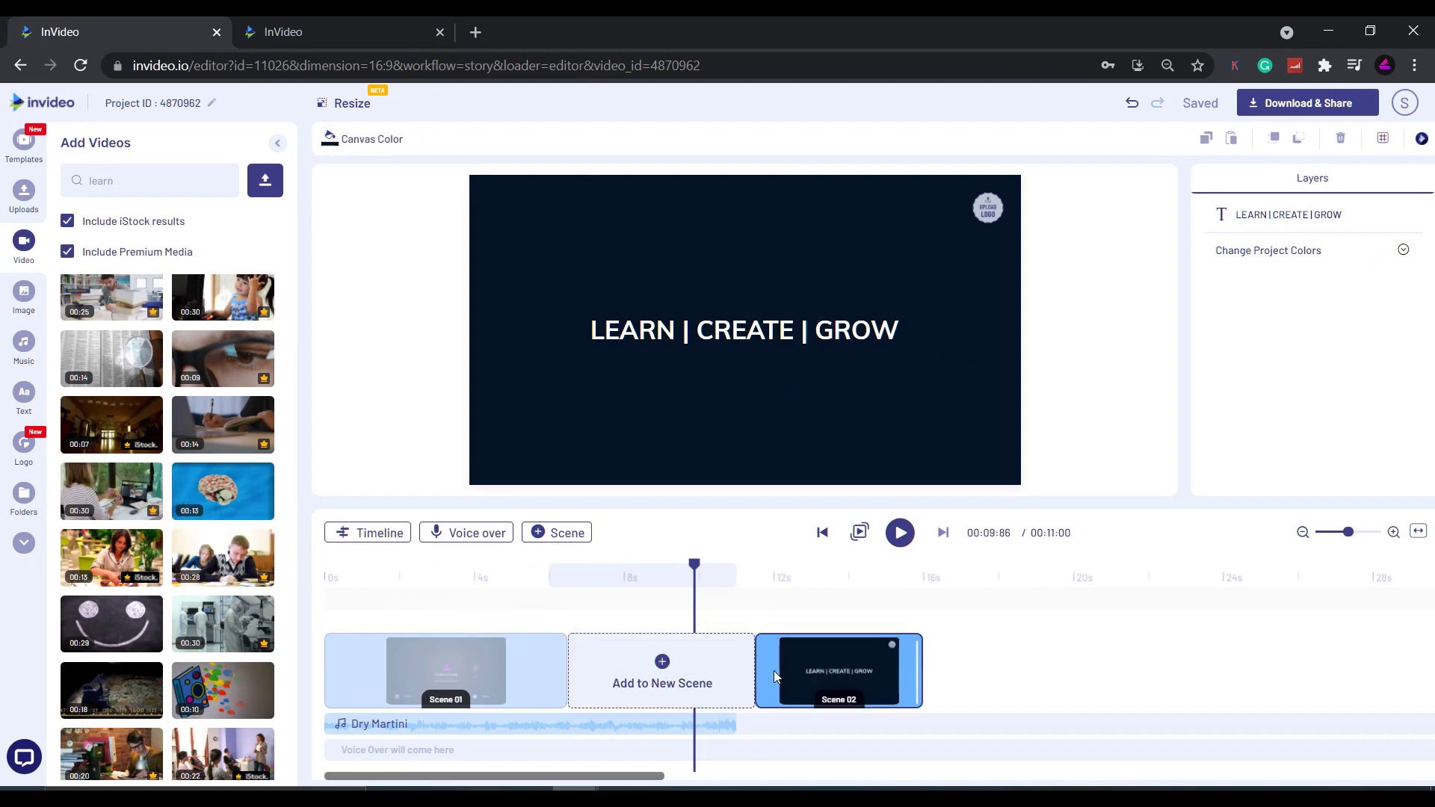
left_click_drag(774, 671, 636, 698)
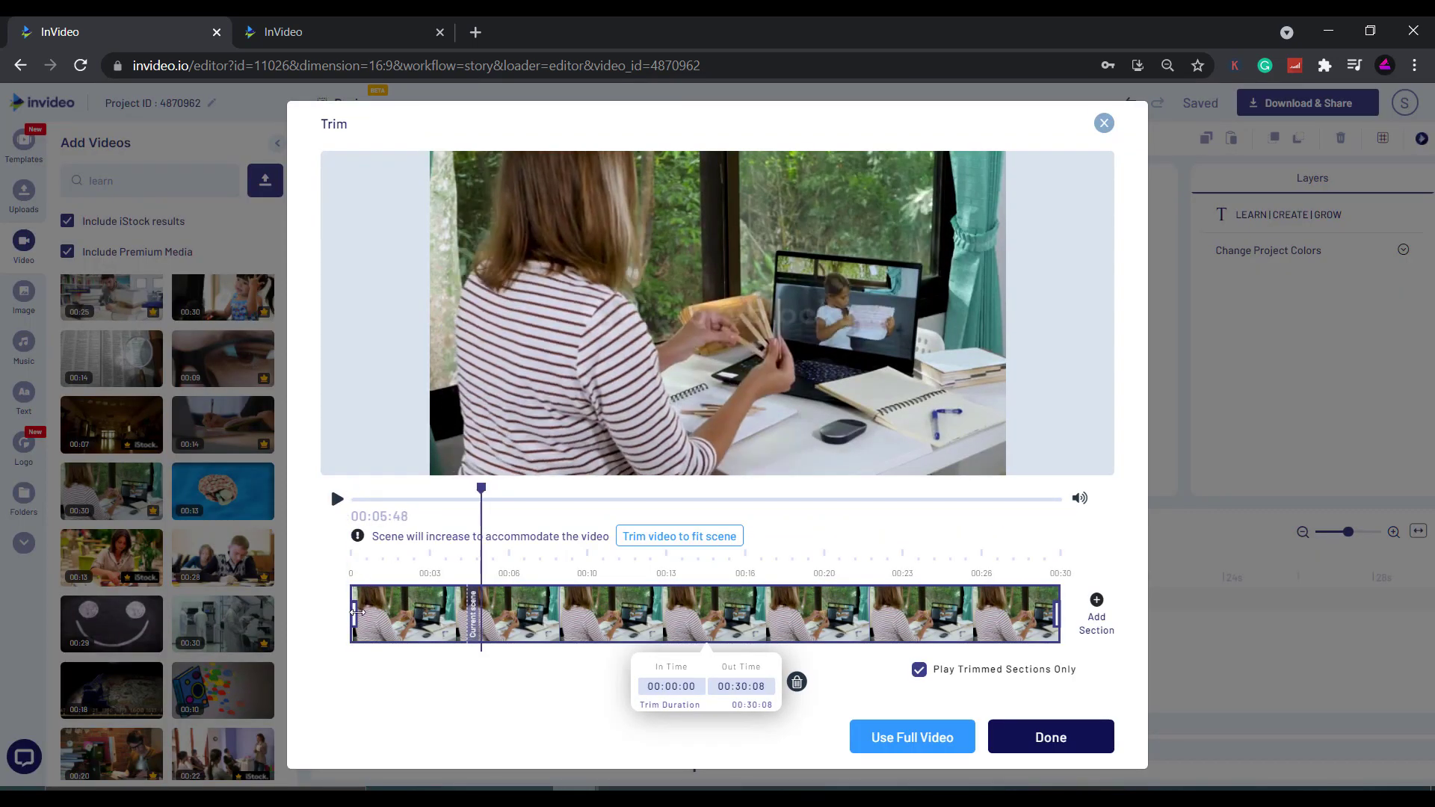
Step: Trim the laptop clip to an 11.5-second section, roughly 4.7 s to 16 s, and accept
left_click_drag(353, 613, 469, 611)
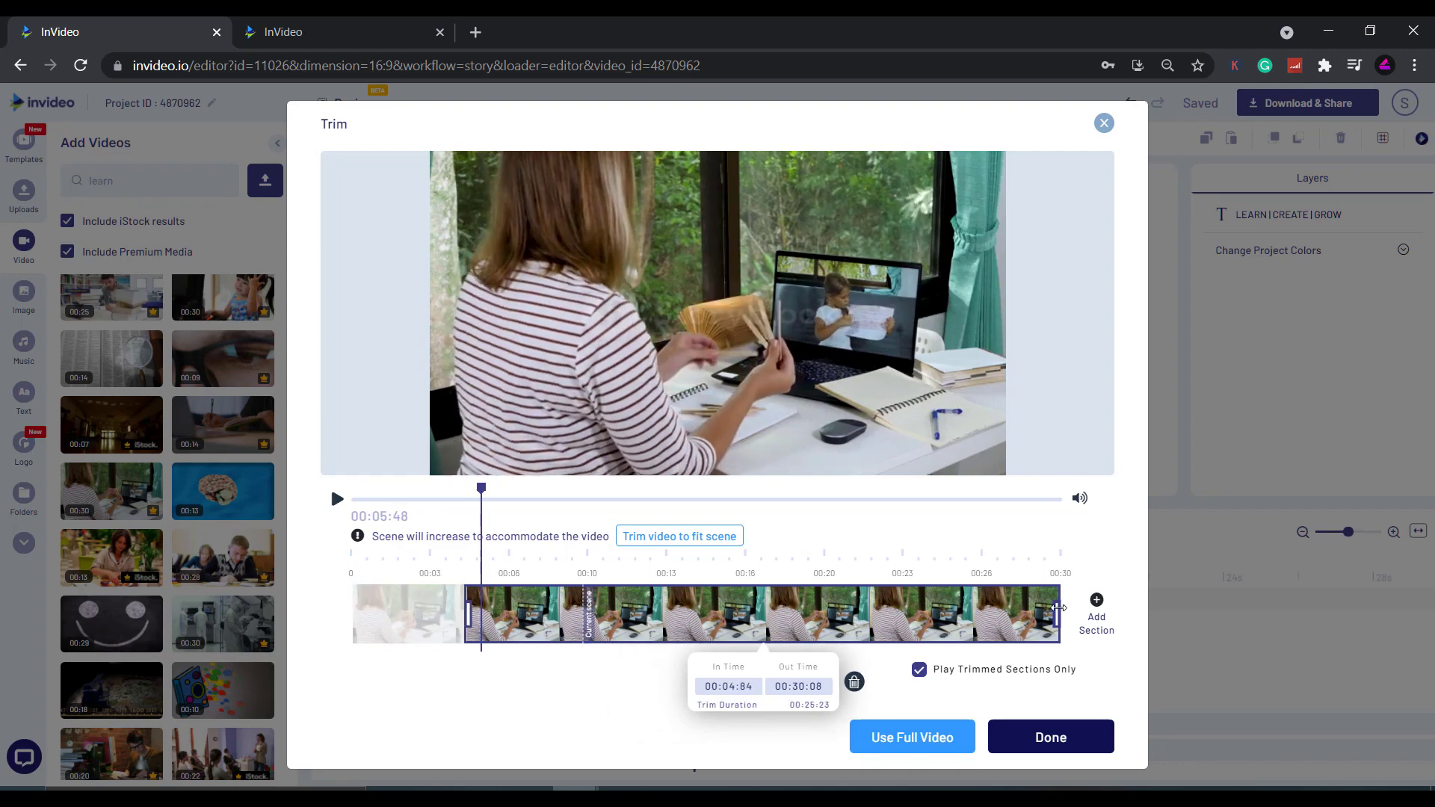
left_click_drag(1058, 609, 734, 611)
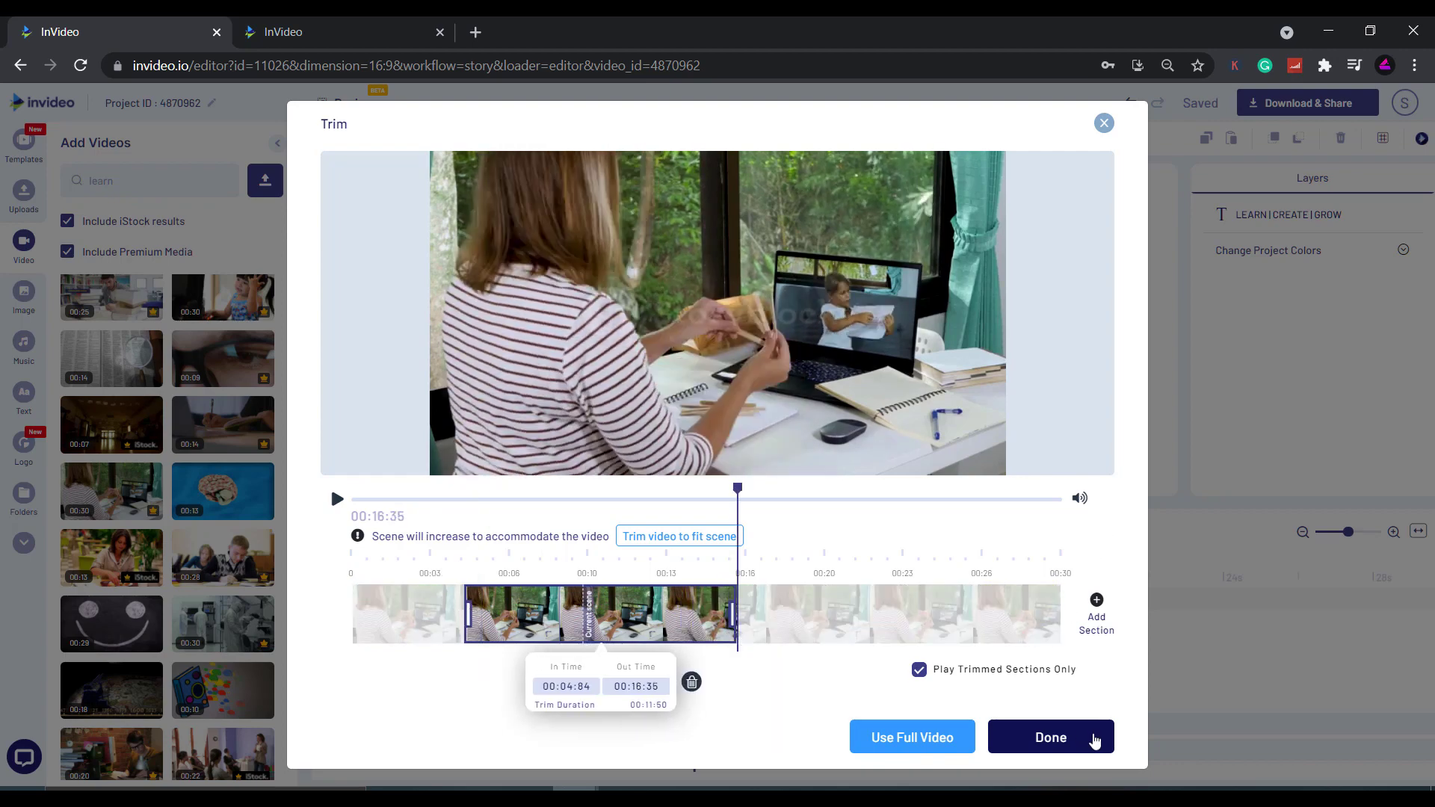
mouse_move(640, 622)
left_mouse_down()
mouse_move(901, 622)
mouse_move(632, 622)
mouse_move(651, 622)
left_mouse_up()
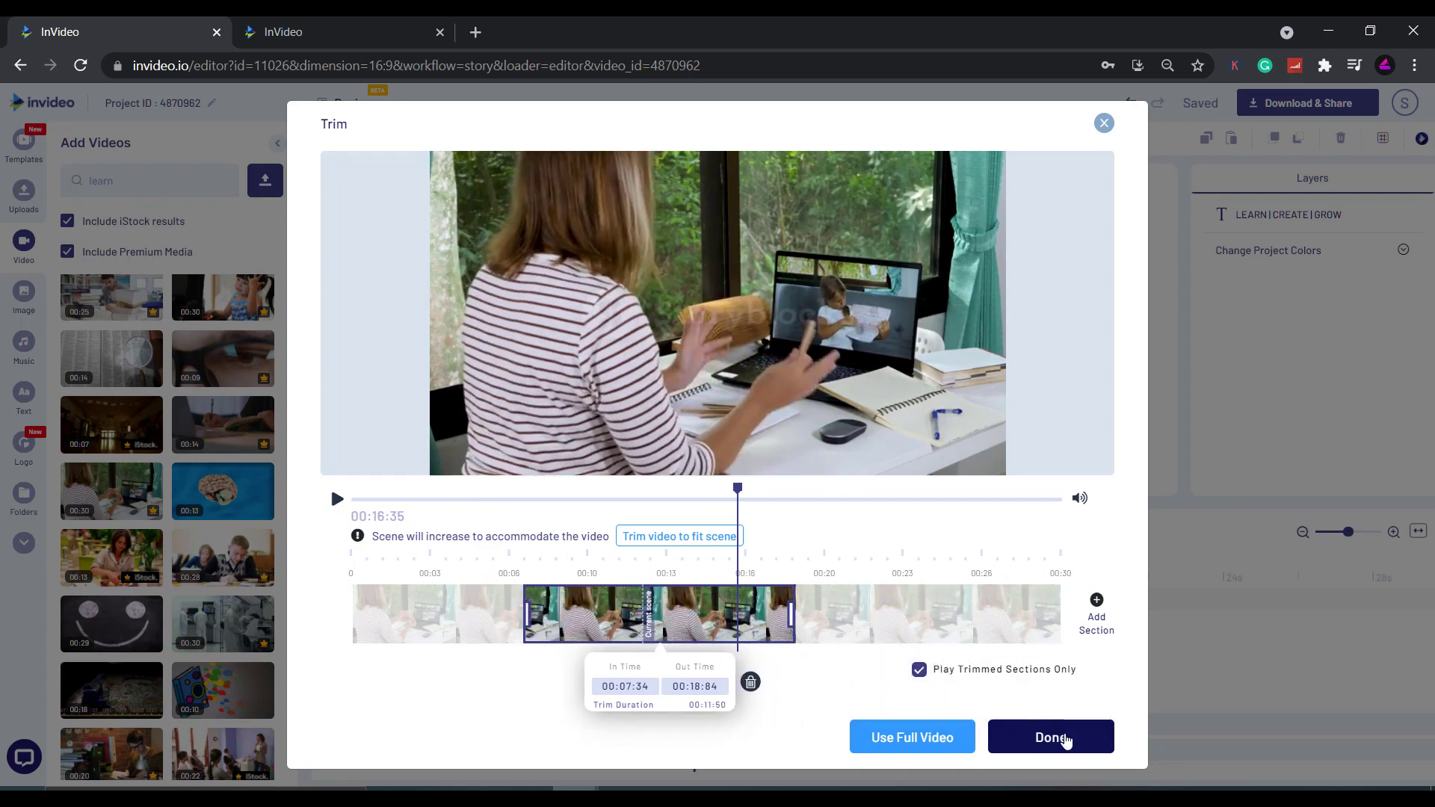
left_click(1067, 740)
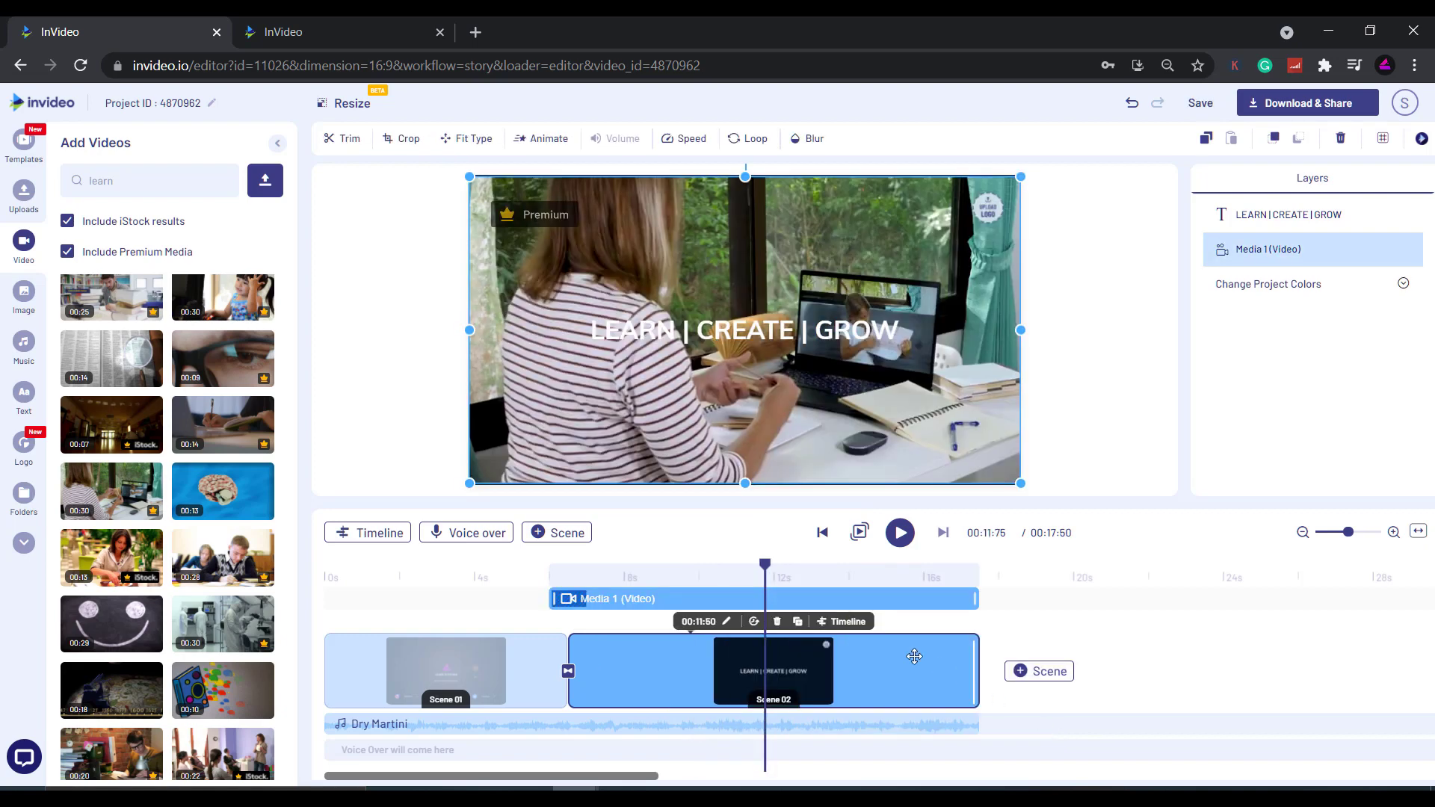
left_click(490, 582)
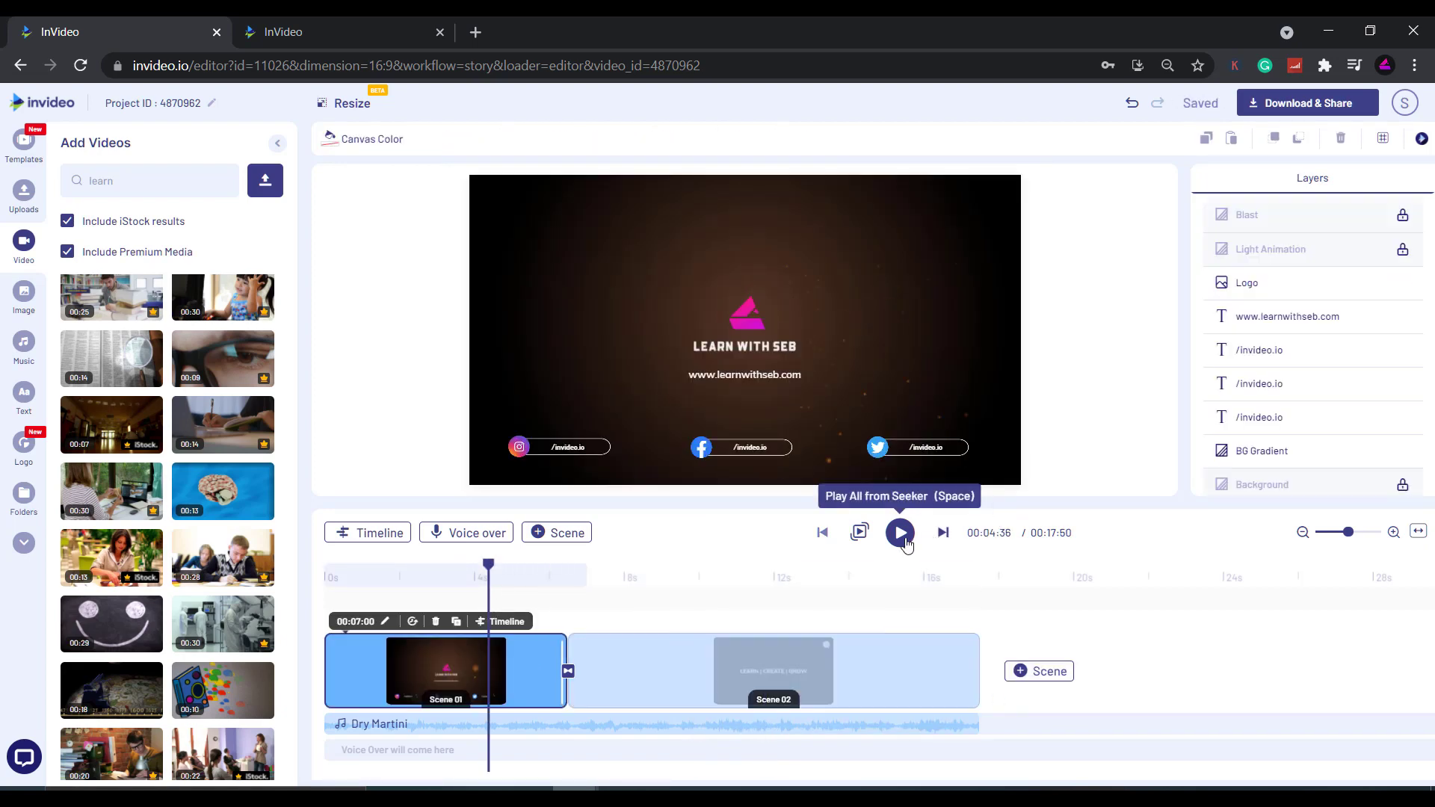
left_click(900, 533)
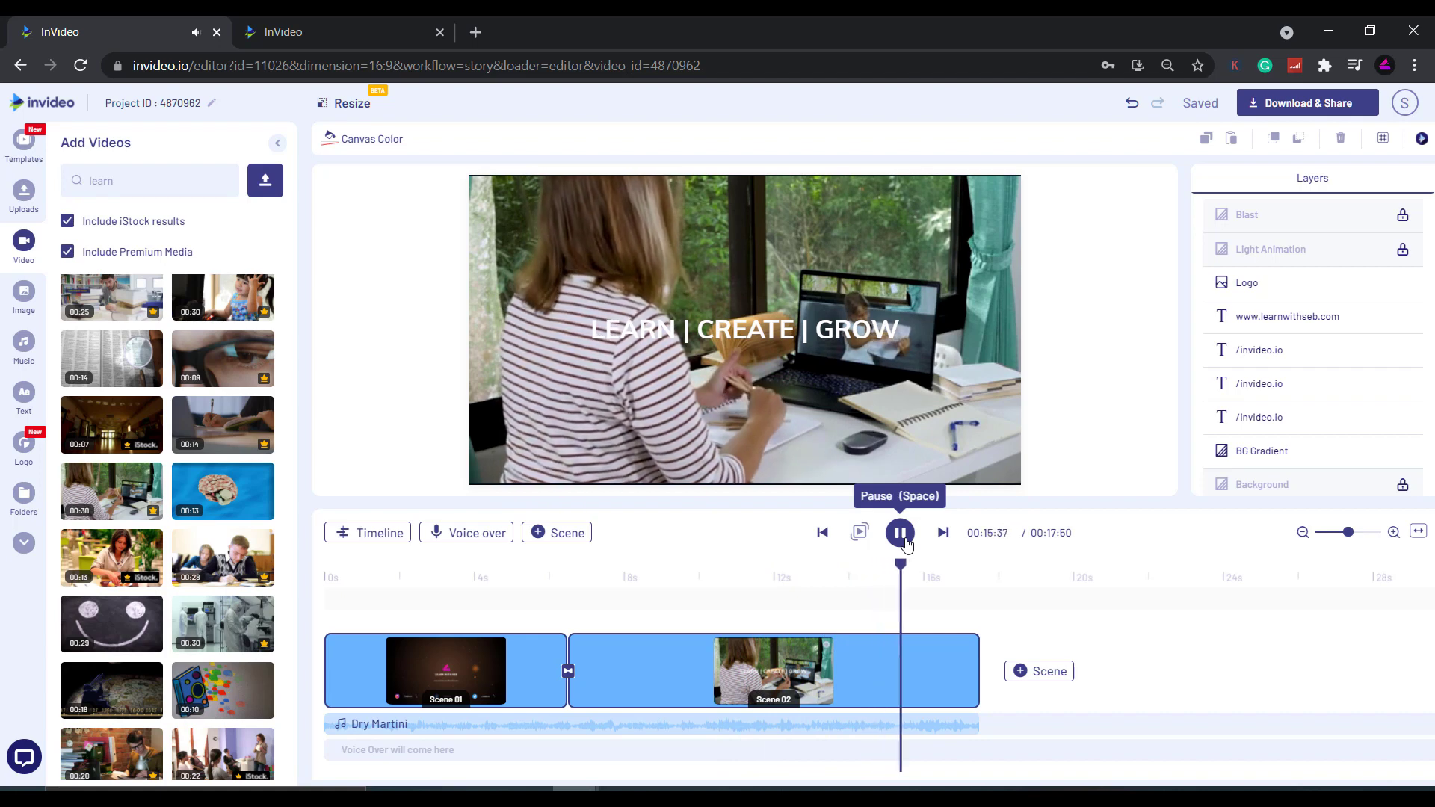
left_click(615, 681)
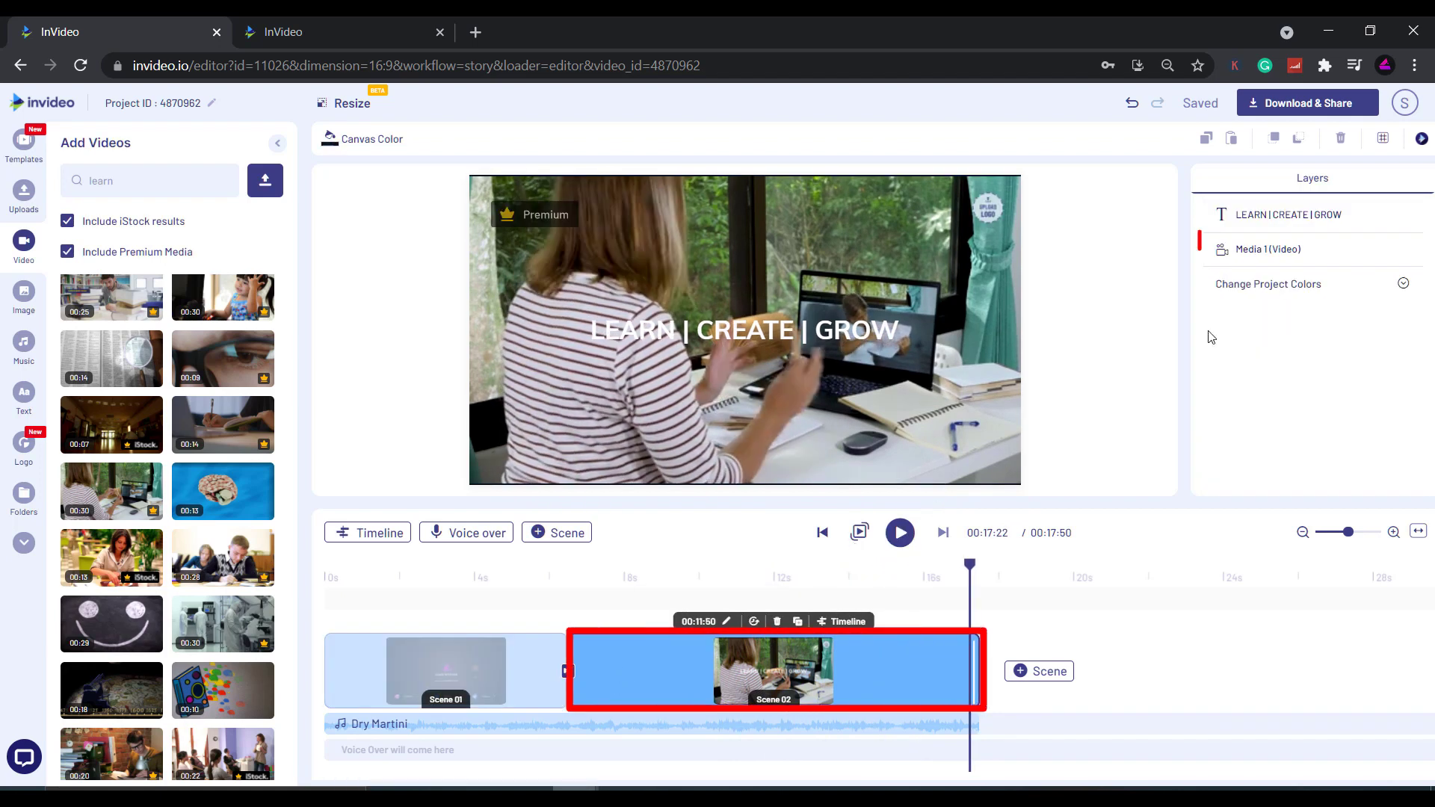
Step: Give Scene 02's Media 1 video layer a Fade In entrance lasting 1.6 seconds
left_click(1249, 250)
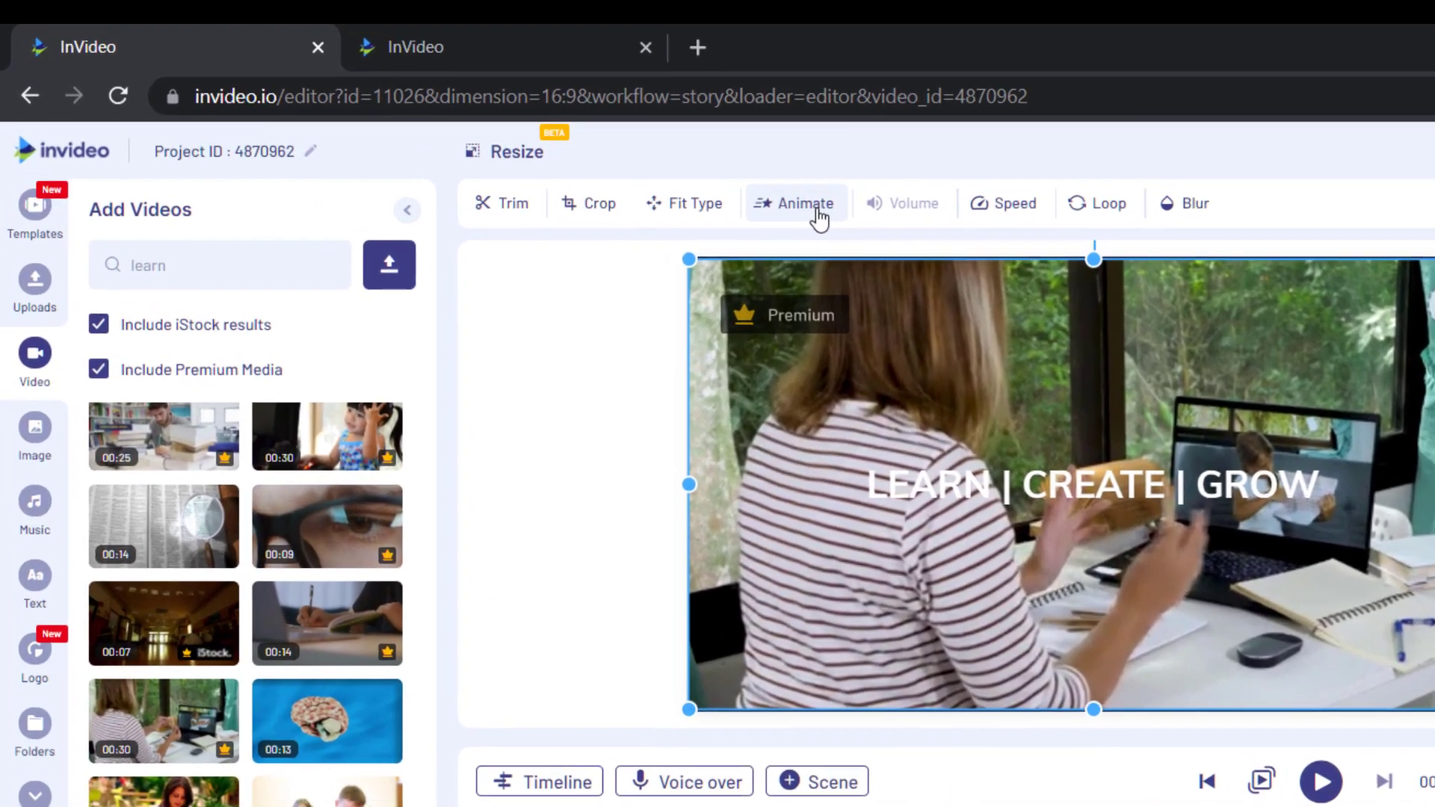
left_click(556, 142)
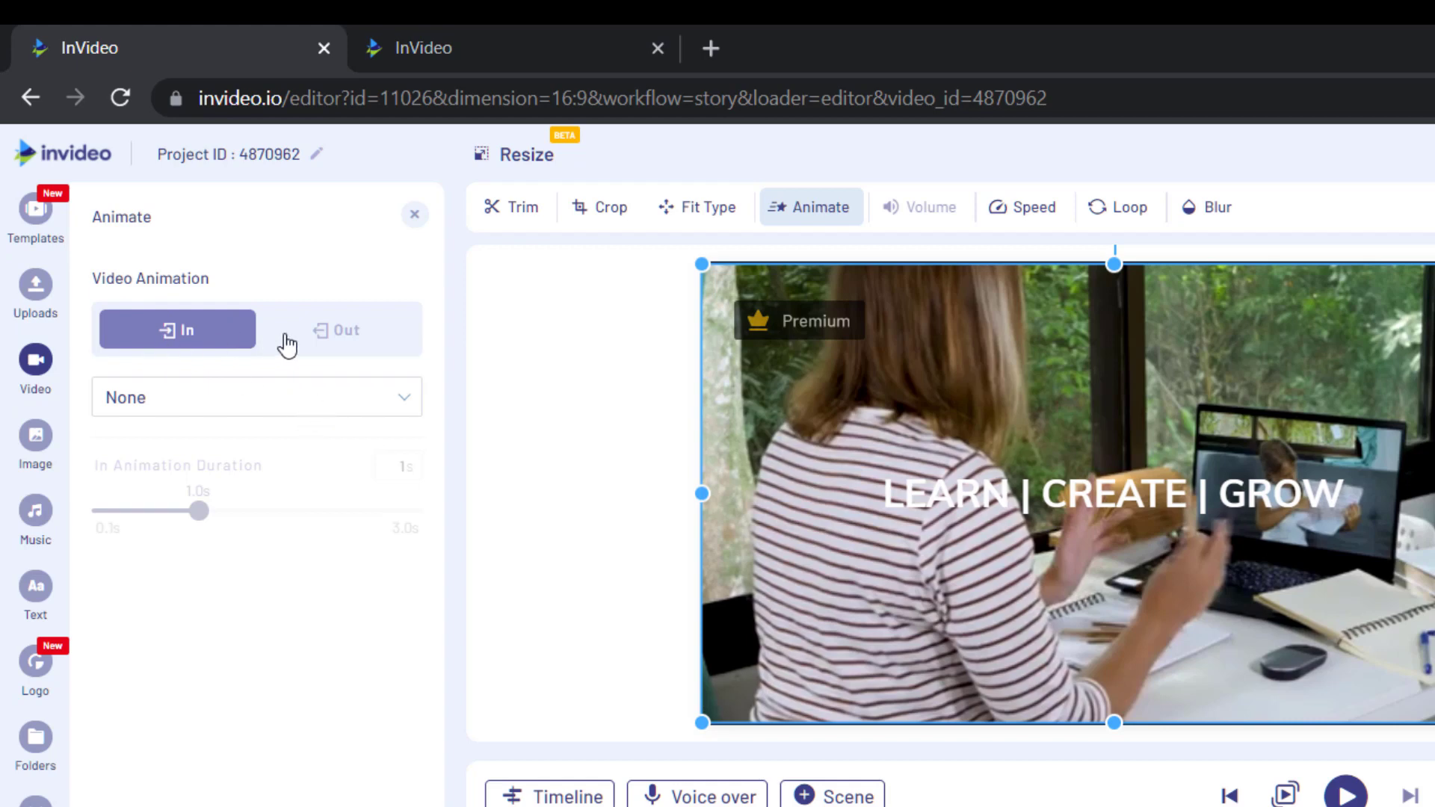
left_click(390, 410)
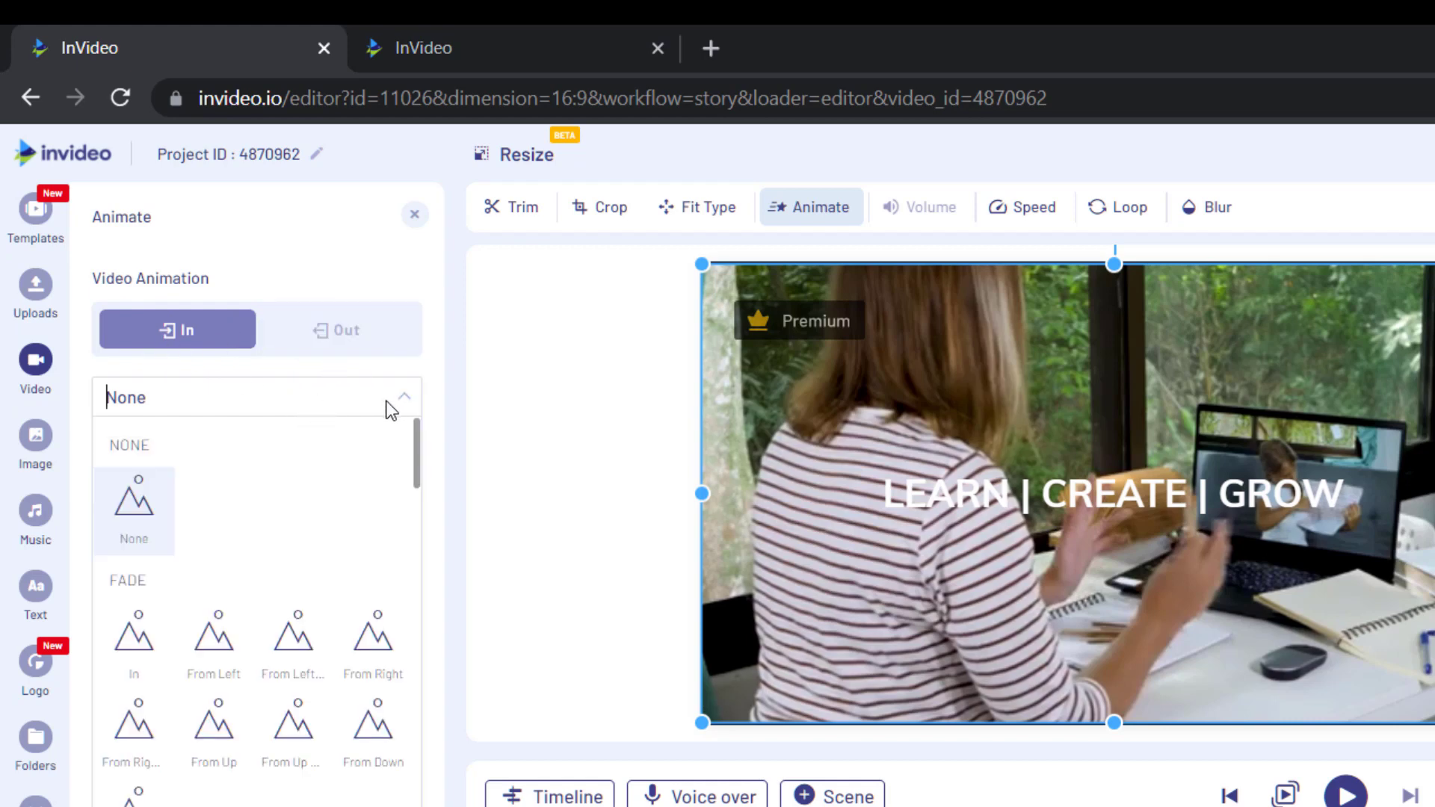
left_click(134, 645)
left_click_drag(204, 517, 260, 523)
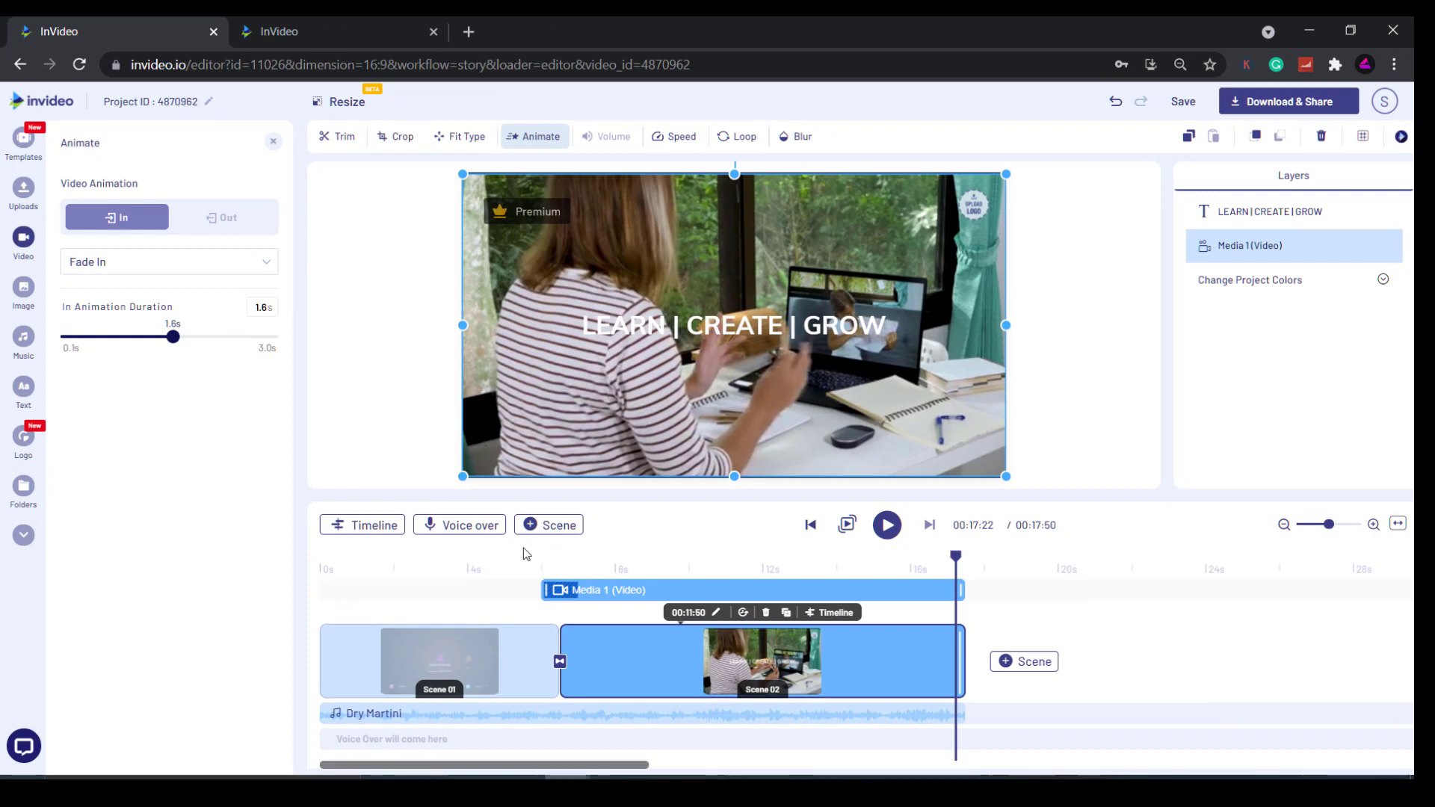
left_click(511, 565)
Step: Play the intro from Scene 01 to preview it, then select Scene 02's Media 1 video layer
left_click(516, 661)
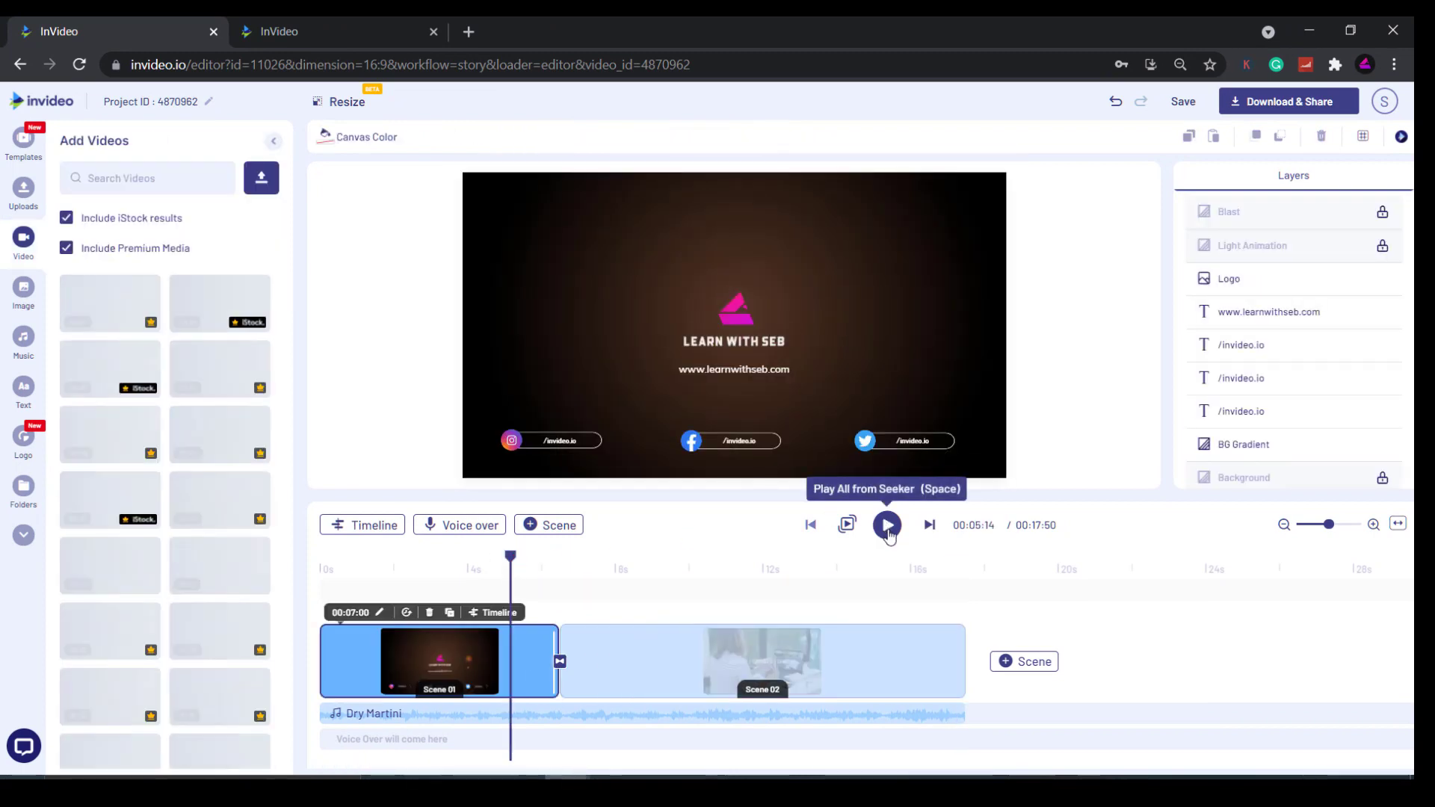
left_click(887, 524)
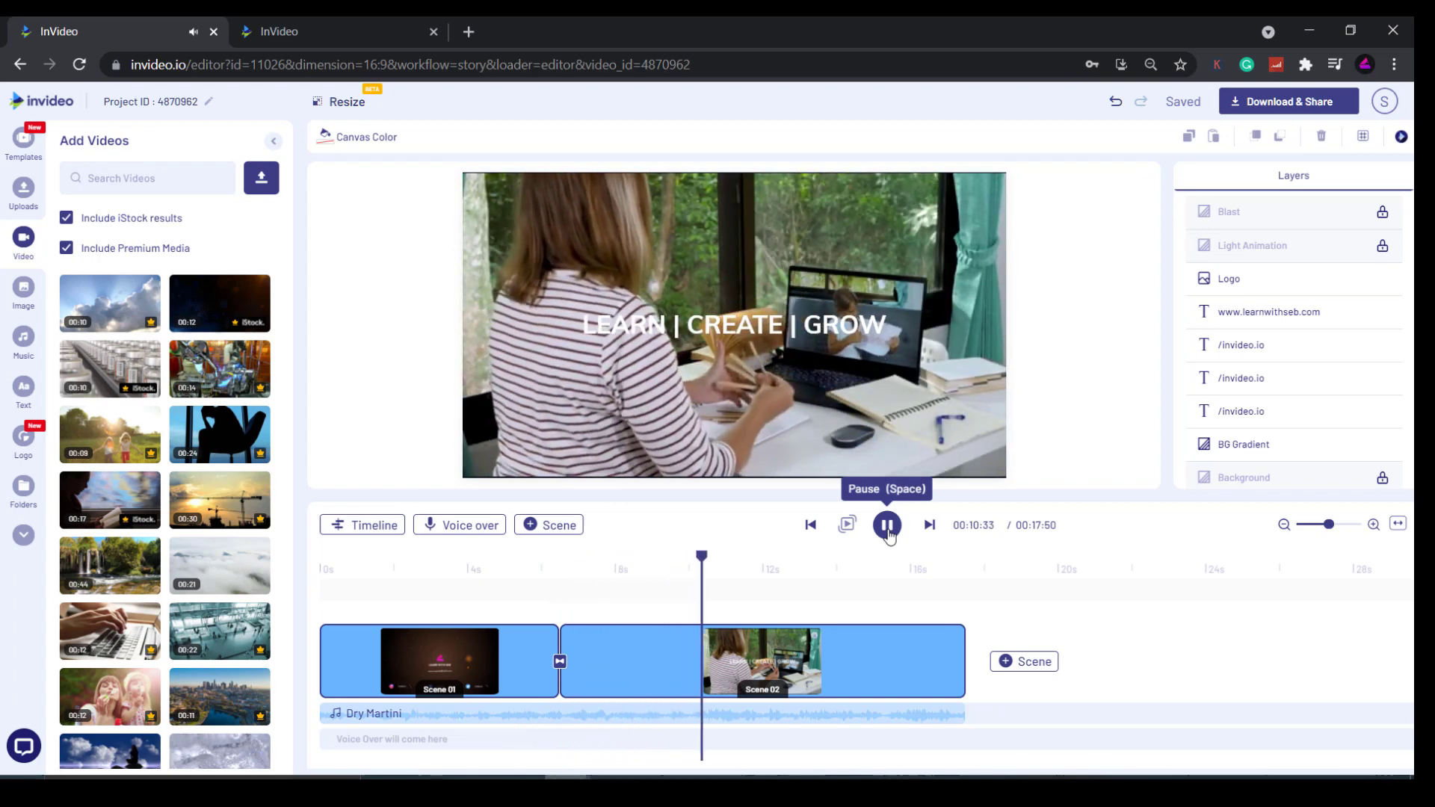
left_click(888, 525)
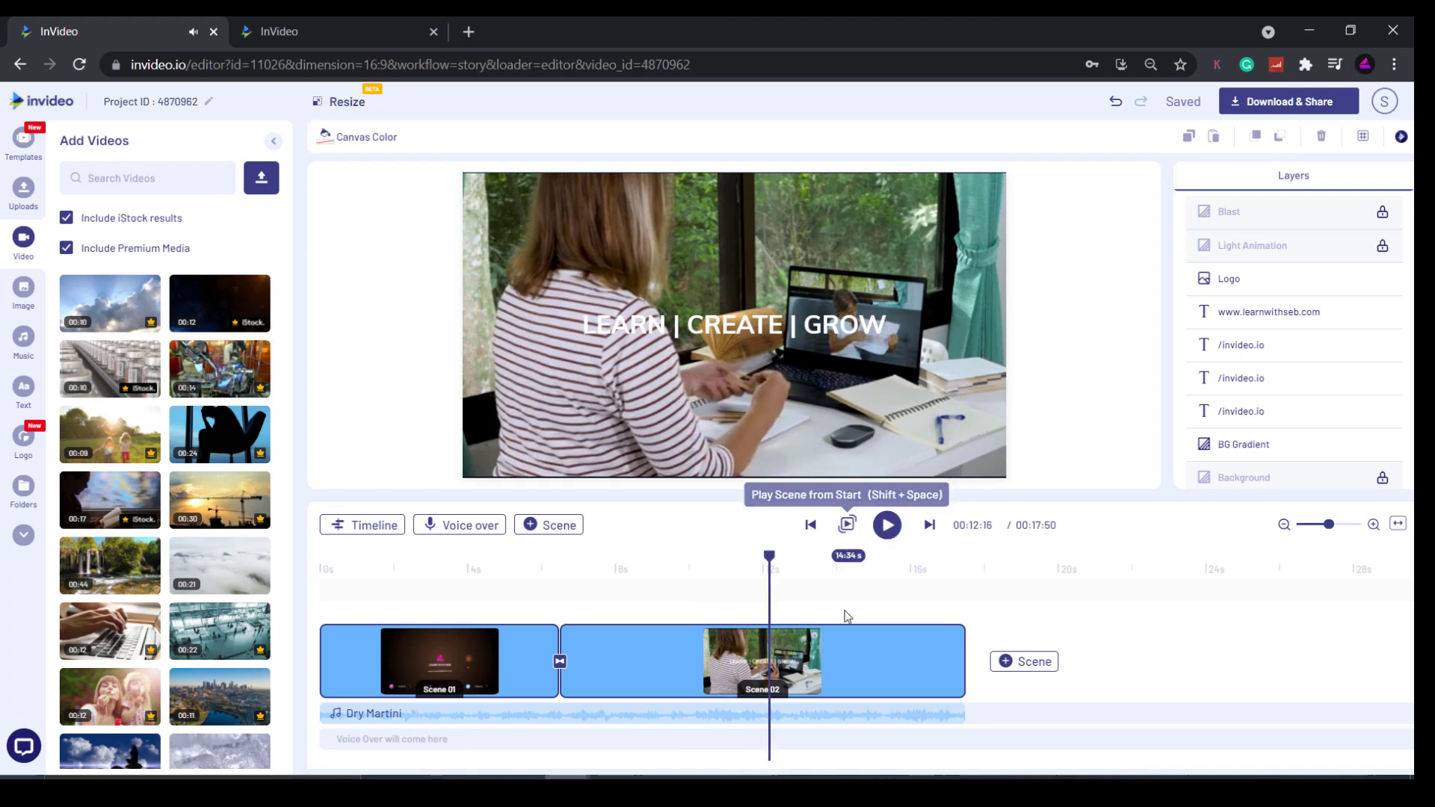
left_click(837, 656)
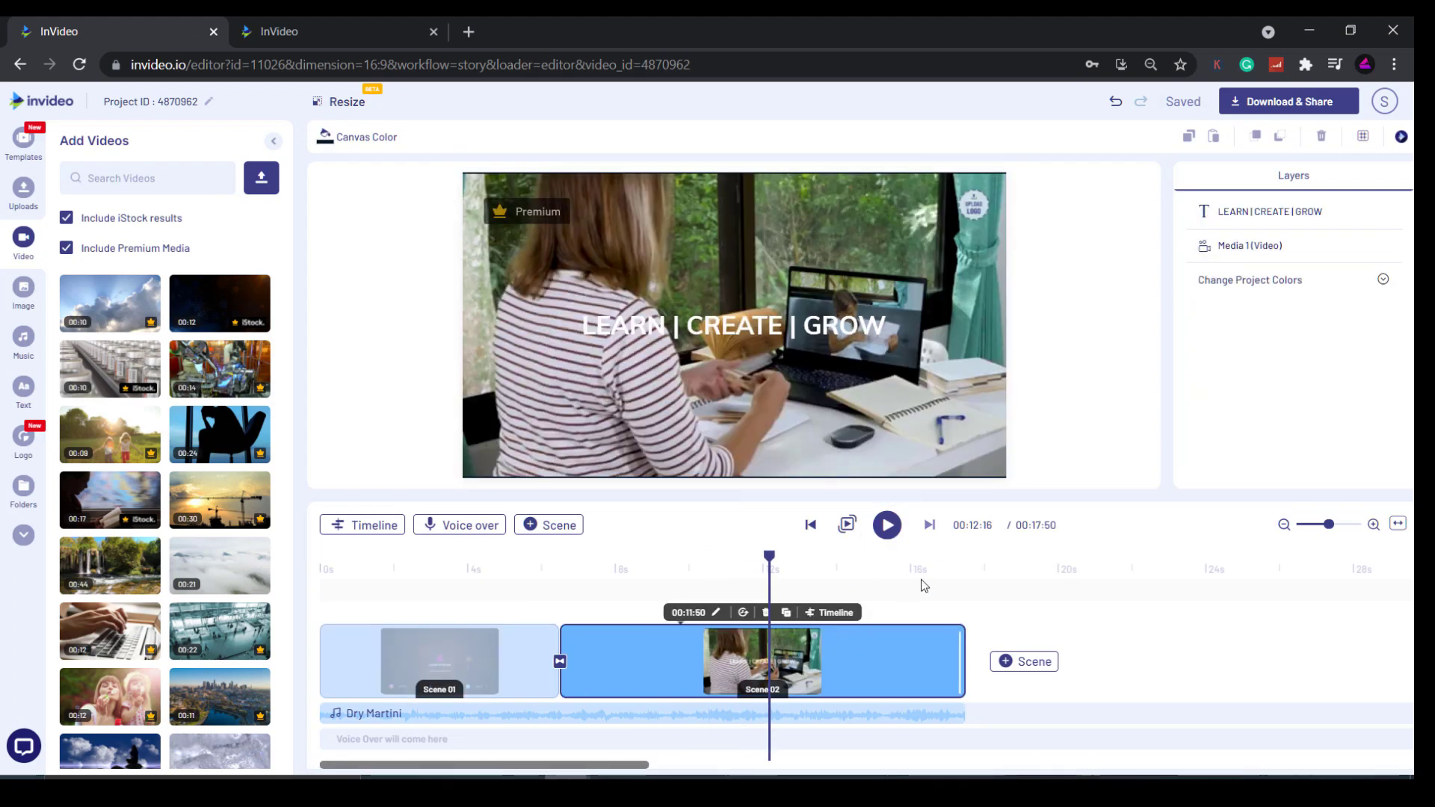
left_click(1228, 245)
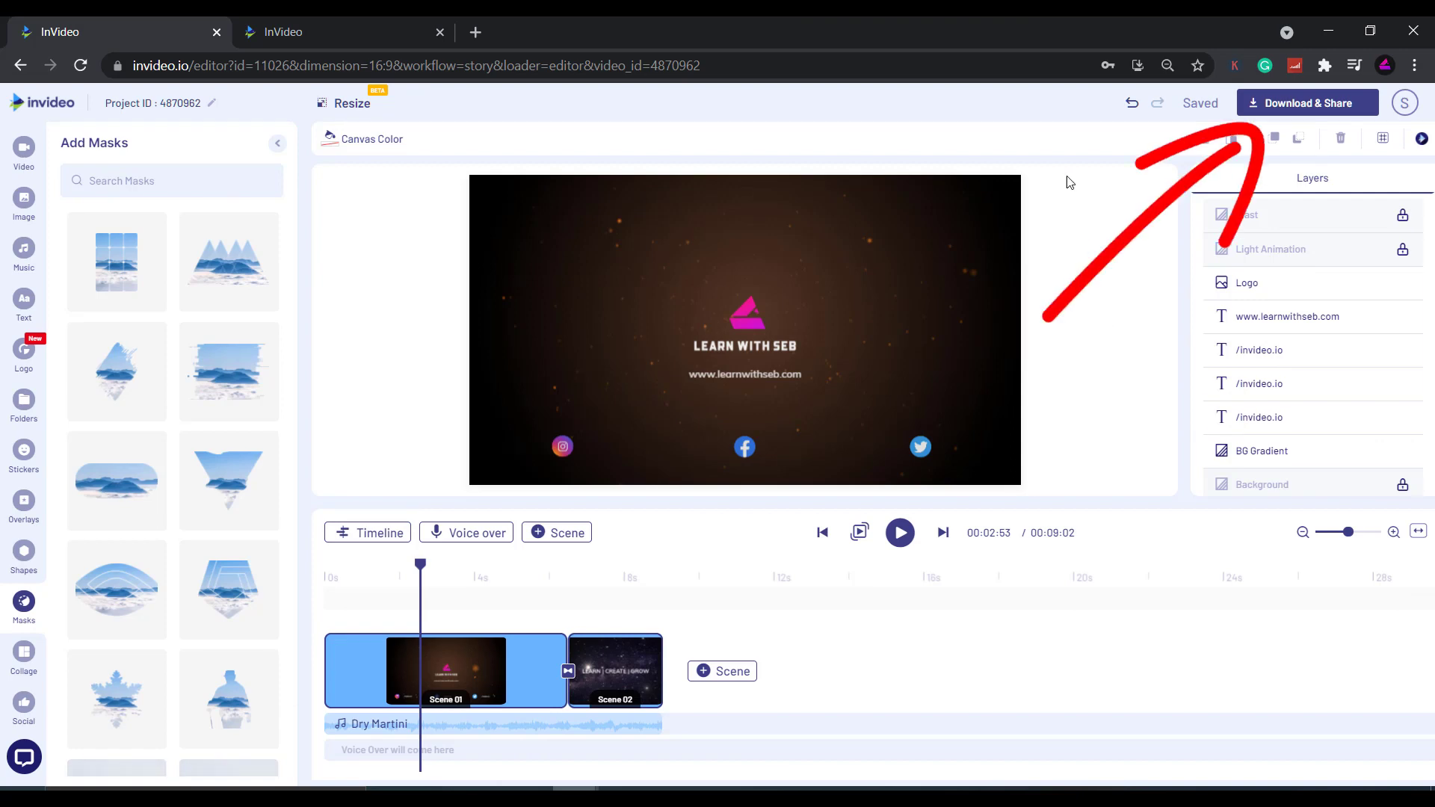
Step: Export the video at 1080p resolution
left_click(1269, 105)
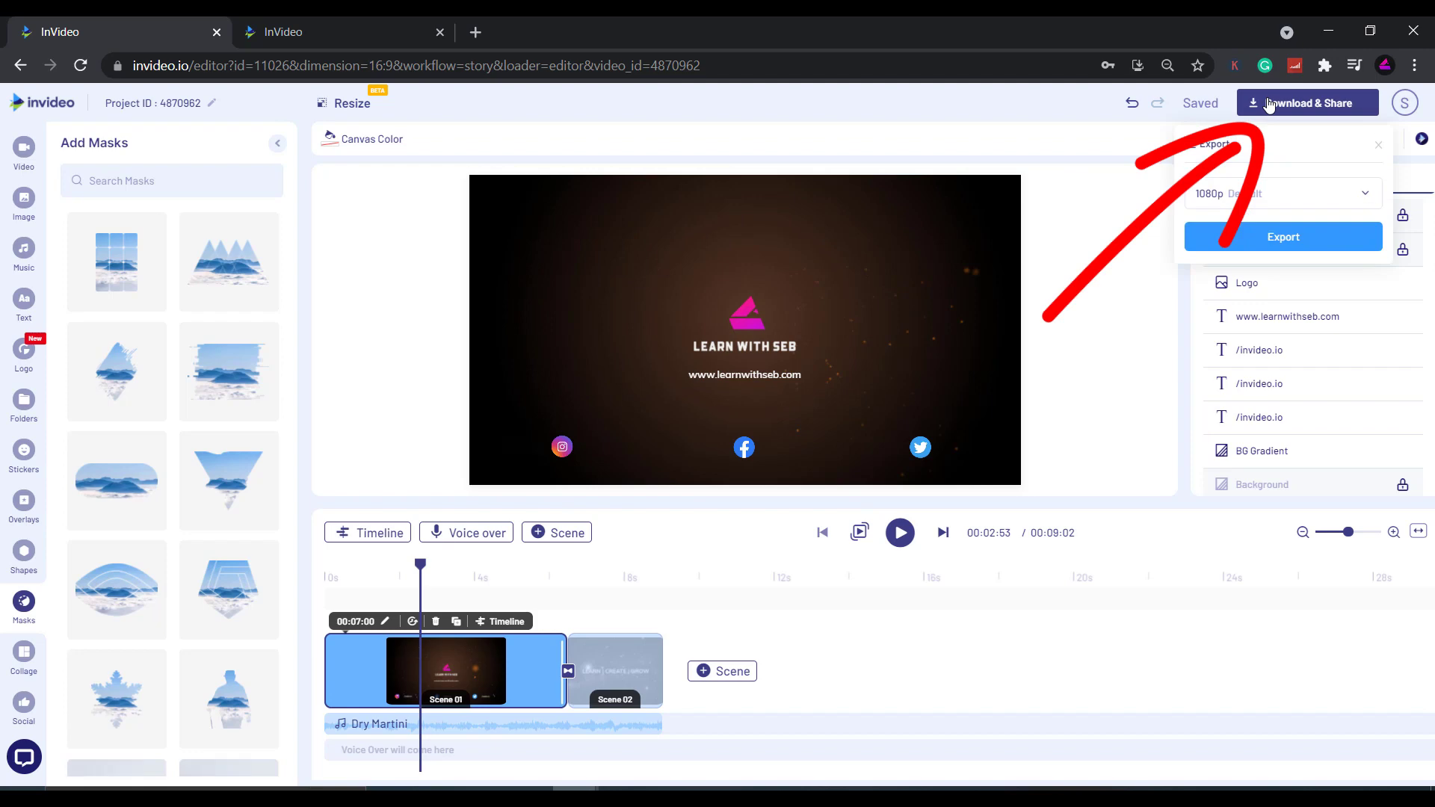
left_click(1338, 196)
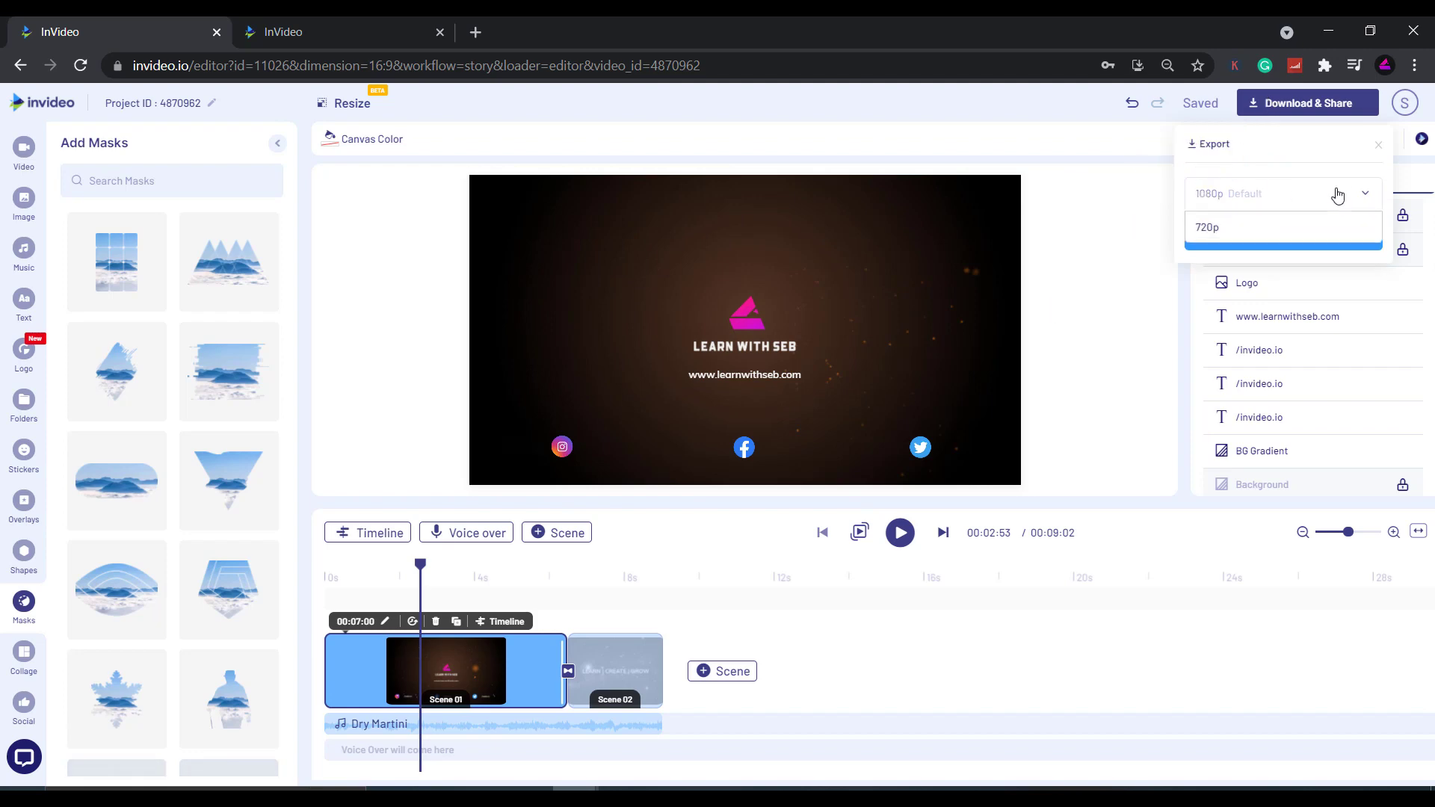
left_click(1294, 200)
left_click(1281, 243)
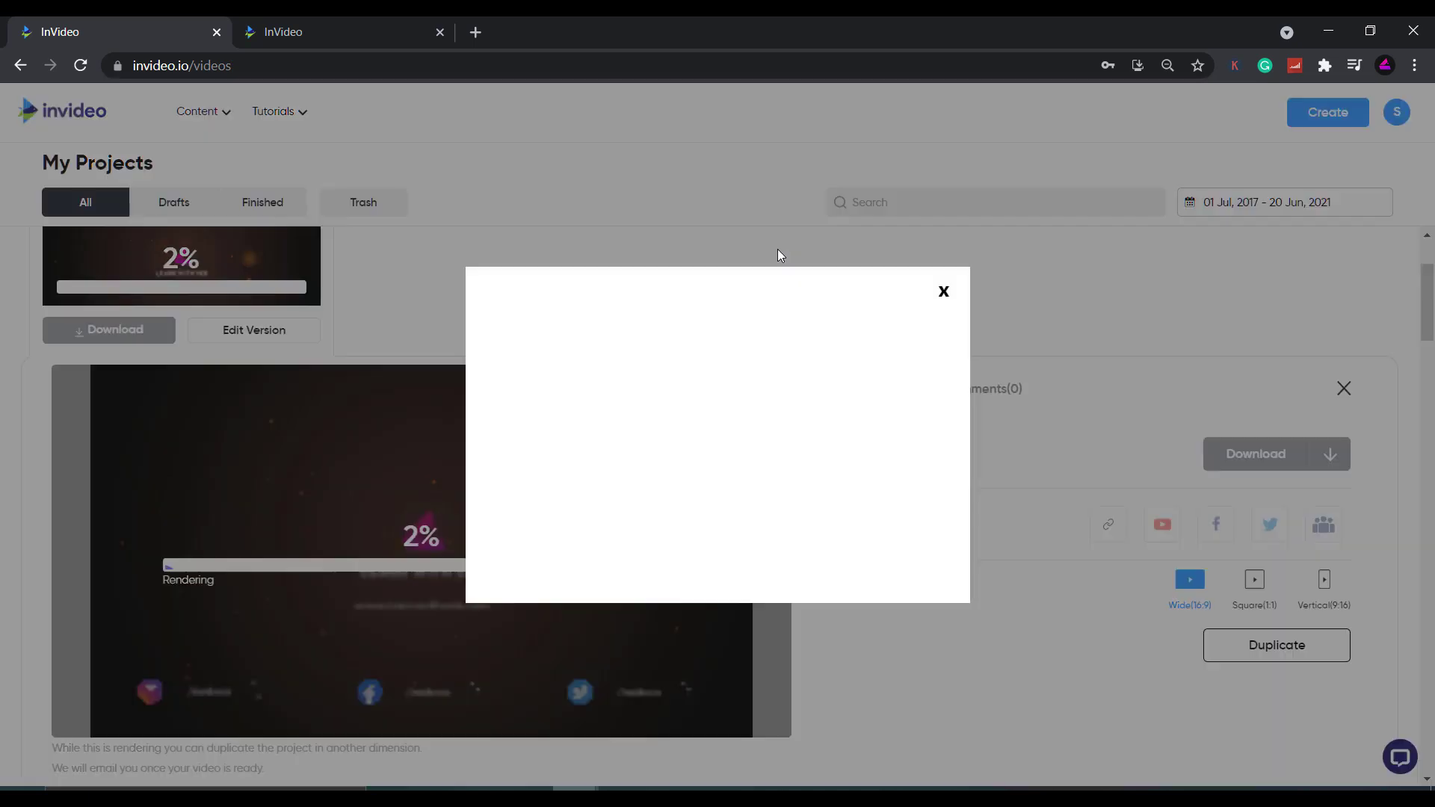
Step: Dismiss the popup on My Projects so the 1080p intro can keep rendering
left_click(944, 292)
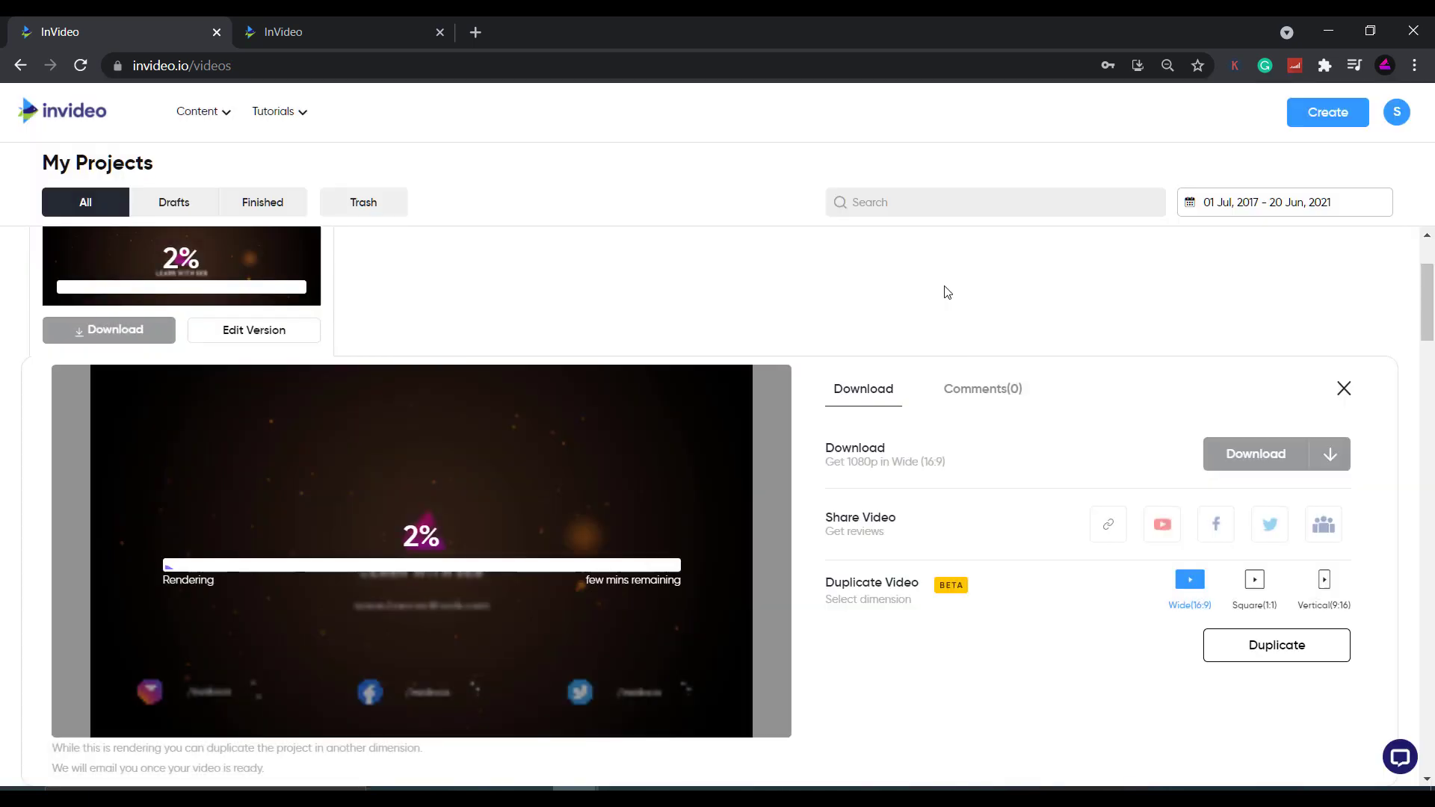